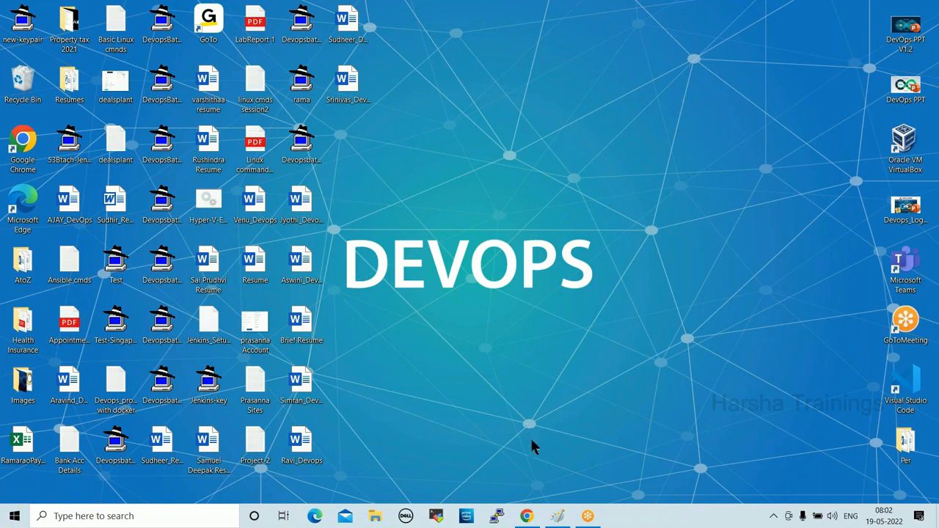
Step: Find and open Paint with a blank canvas
left_click(91, 517)
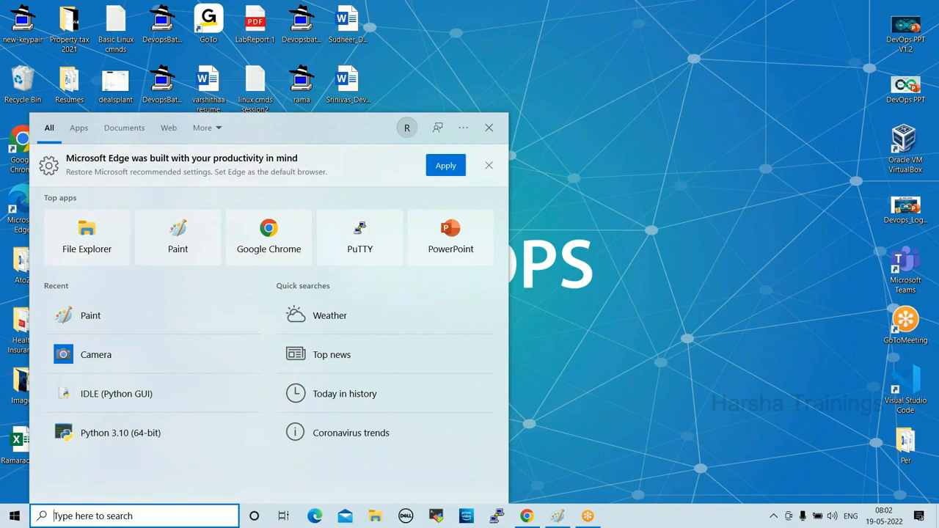
type("pa")
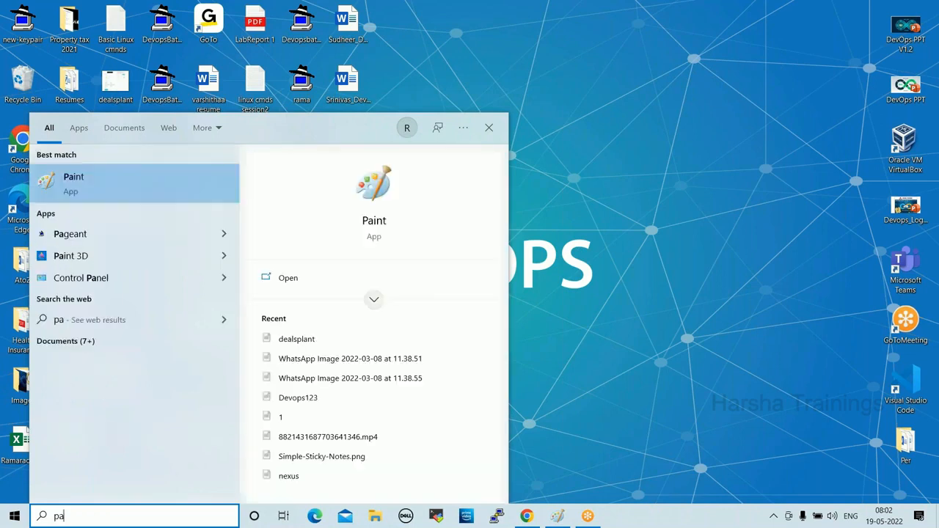
key("Return")
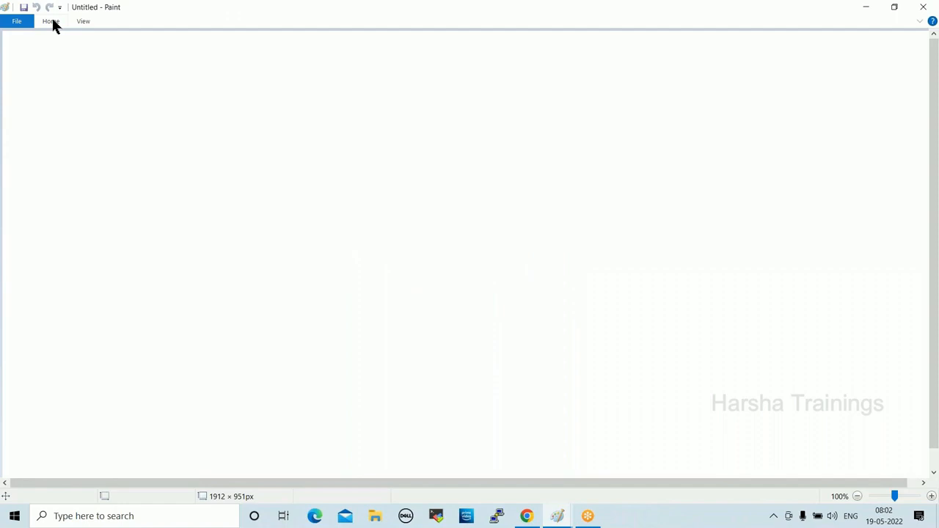
Step: Add the text heading "EC2 (Elasti Compute Cloud):" near the canvas's upper-left corner, with a dashed line beneath it
left_click(51, 22)
left_click(168, 48)
left_click_drag(27, 33, 358, 89)
type("E")
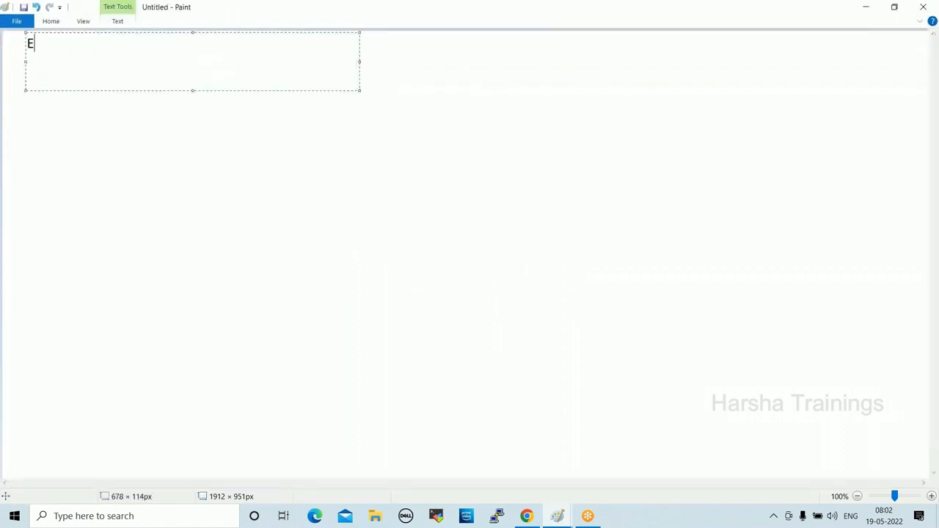
type("C2 (Elasti Com")
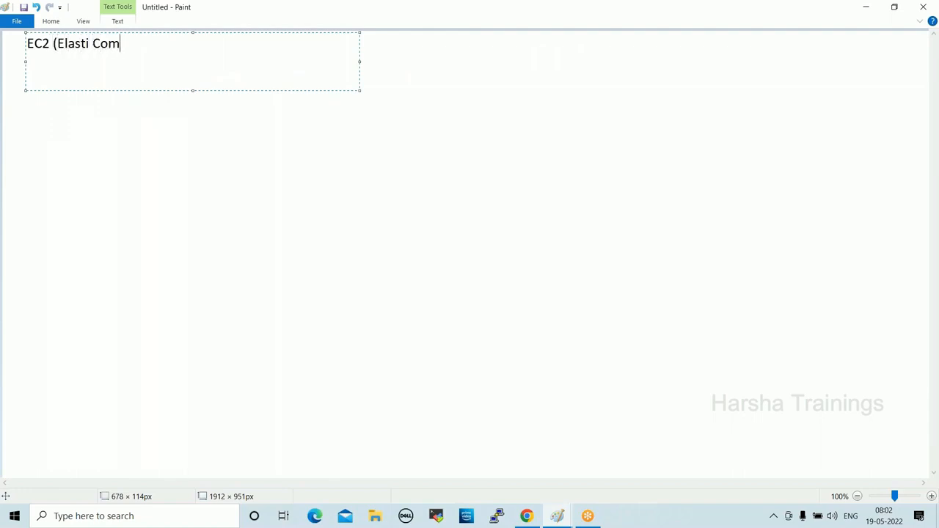
type("pute Cloud):")
key("Return")
type("--------------------------------------------")
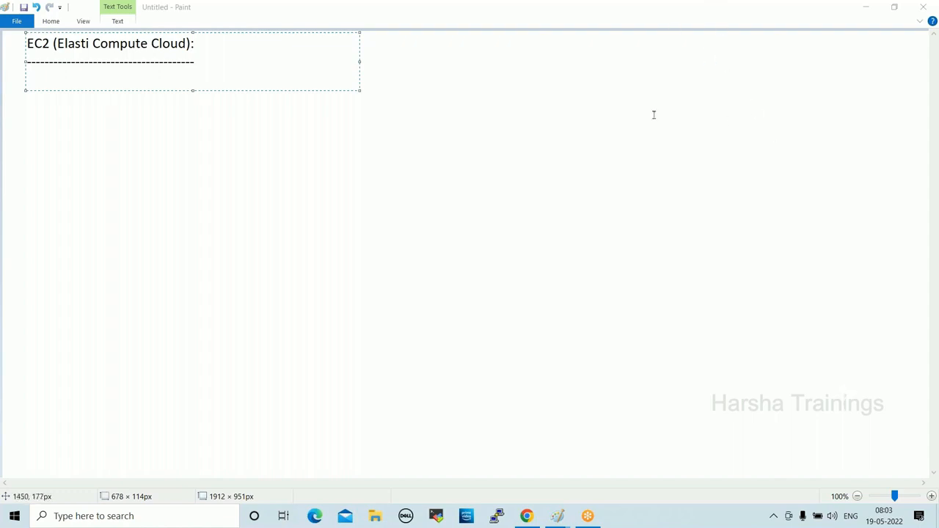
left_click(450, 112)
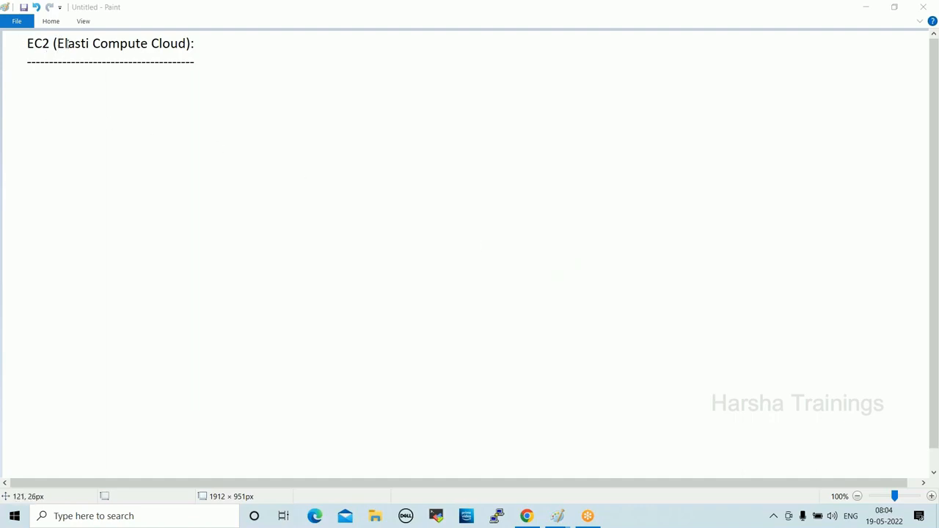
left_click(88, 43)
left_click(70, 34)
left_click(50, 22)
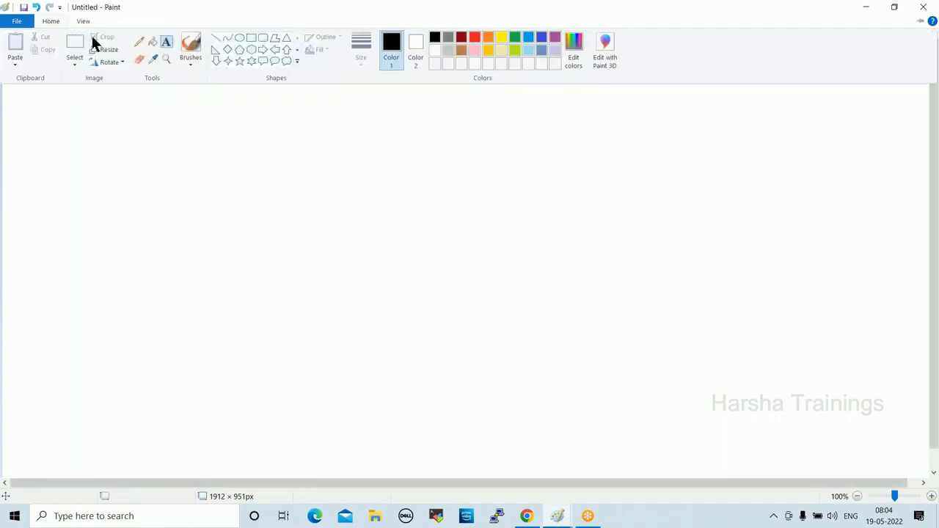
left_click(166, 42)
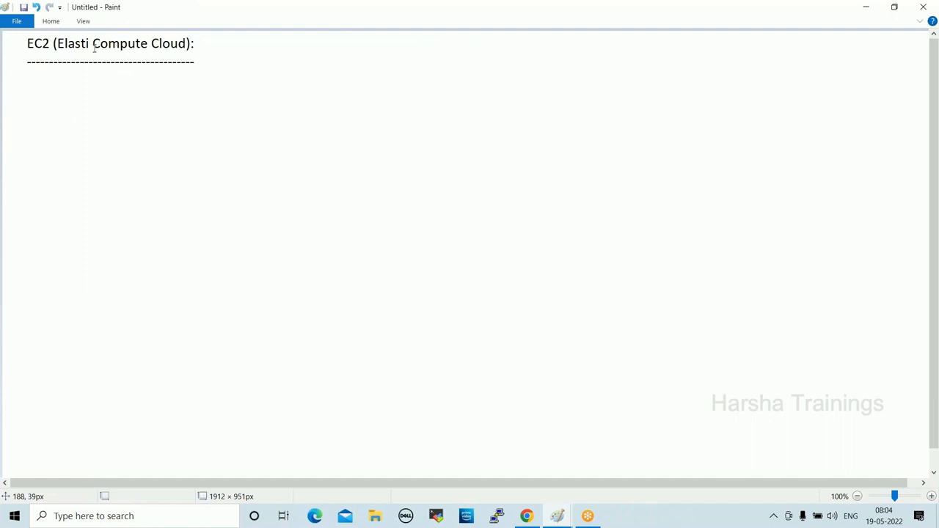
Step: Select the "Compute Cloud):" part of the heading and shift it slightly right to widen the gap after "Elasti"
left_click(49, 22)
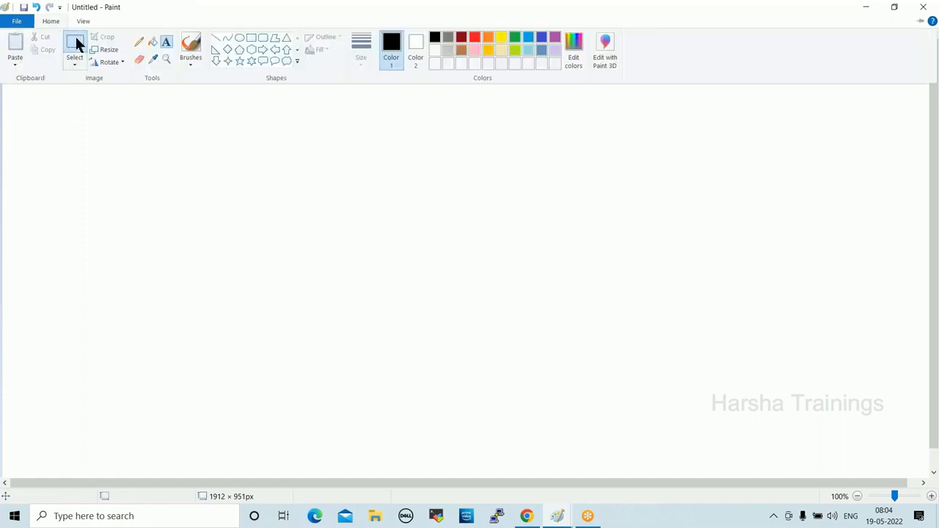
left_click(75, 43)
left_click_drag(93, 36, 172, 43)
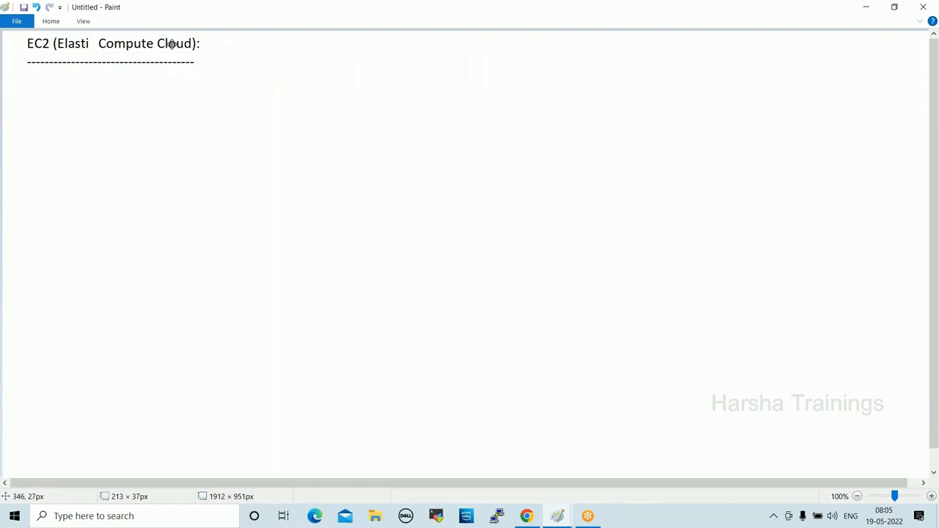
Step: Insert the missing letter "c" after "Elasti" in the heading and align it with the rest of the word
left_click(52, 21)
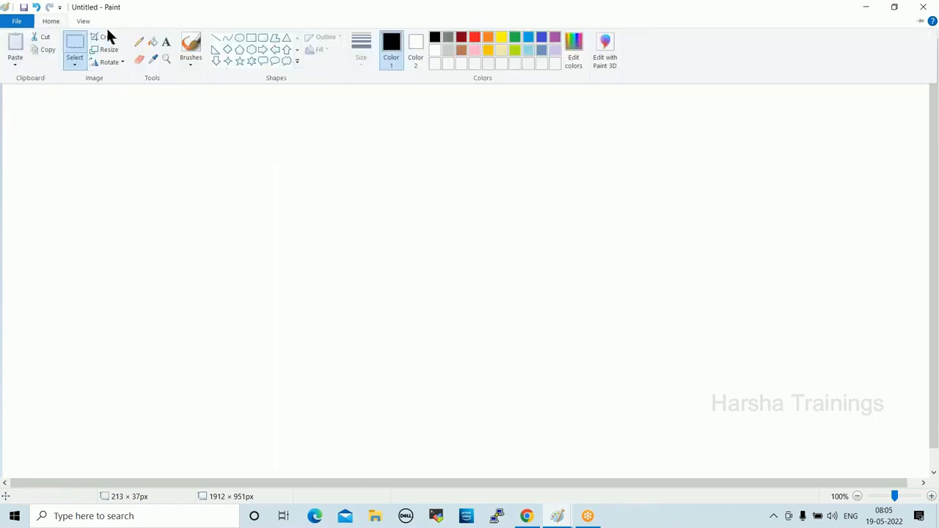
left_click(168, 42)
left_click(89, 35)
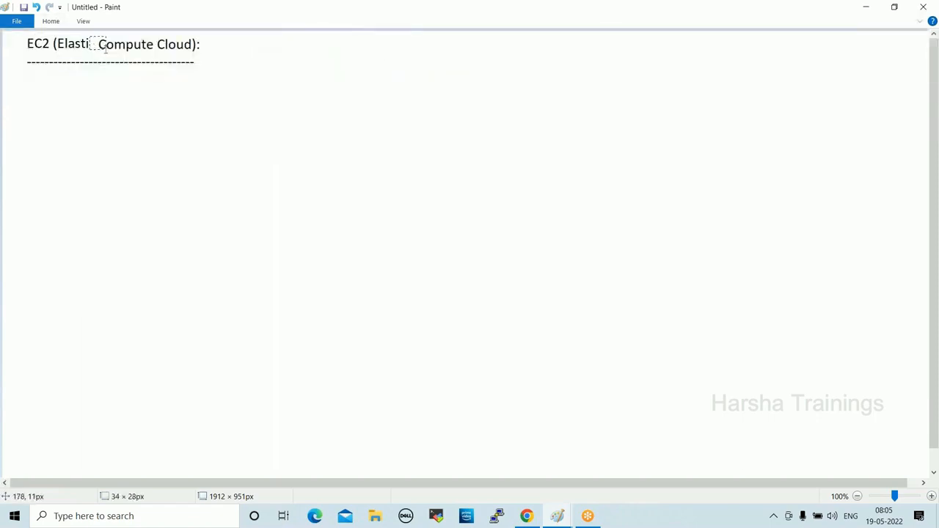
type("c")
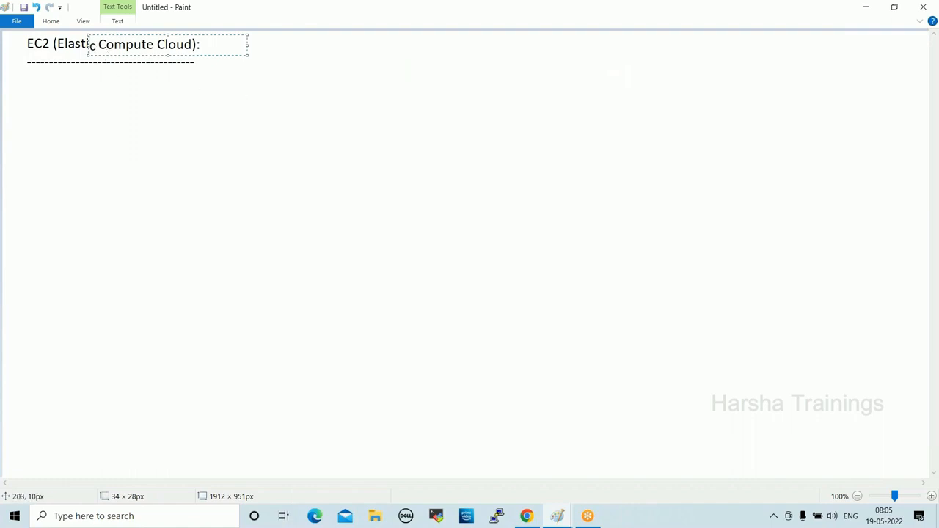
left_click_drag(87, 34, 87, 33)
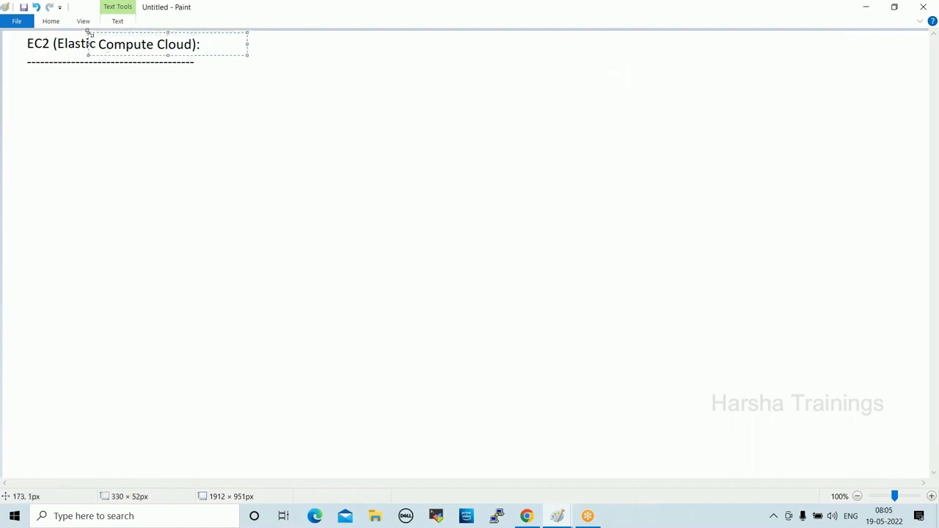
left_click(318, 64)
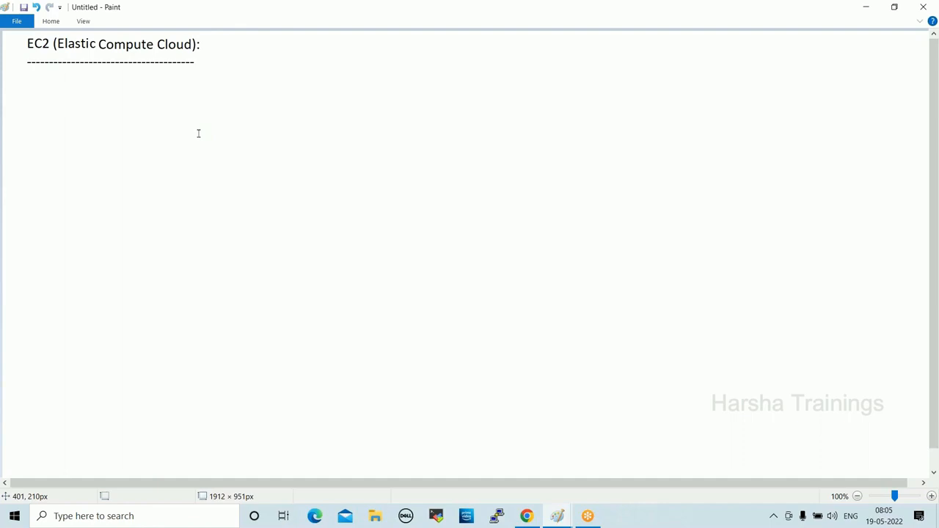
left_click_drag(97, 39, 156, 56)
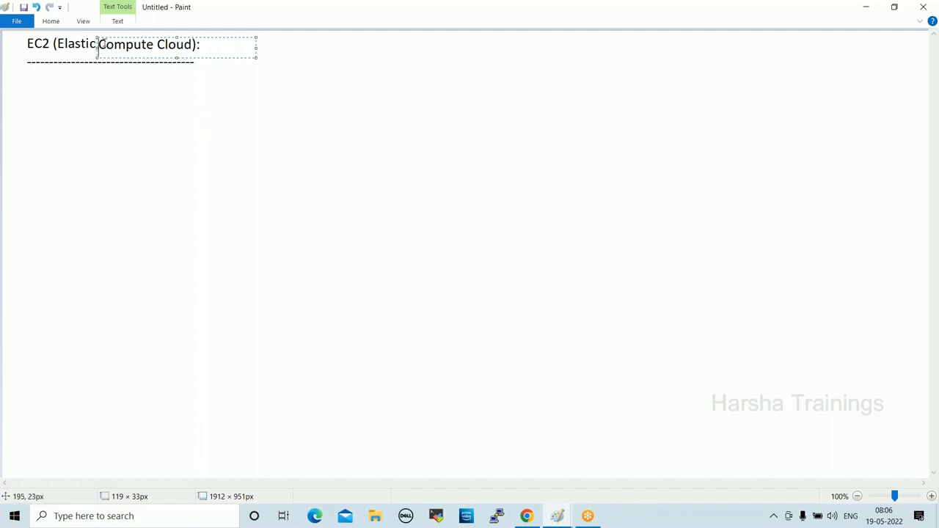
left_click(136, 85)
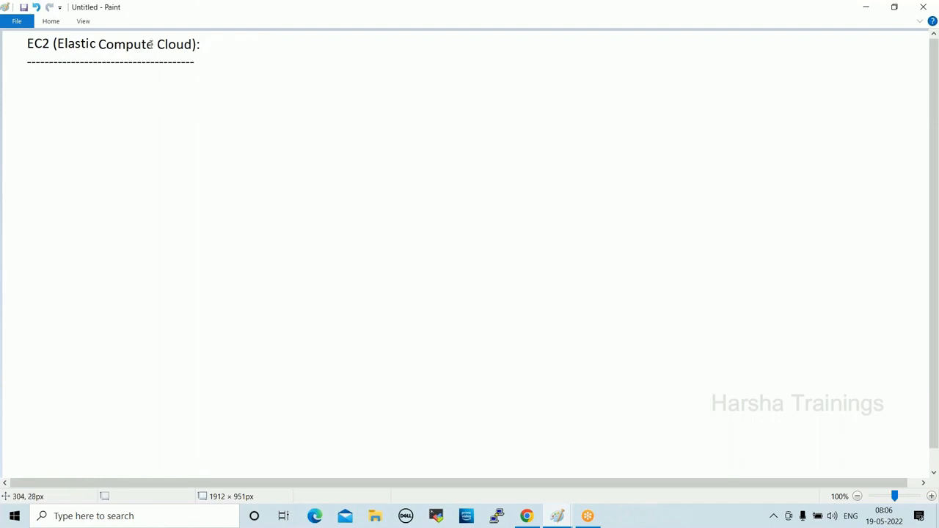
left_click(110, 35)
left_click_drag(109, 43, 99, 42)
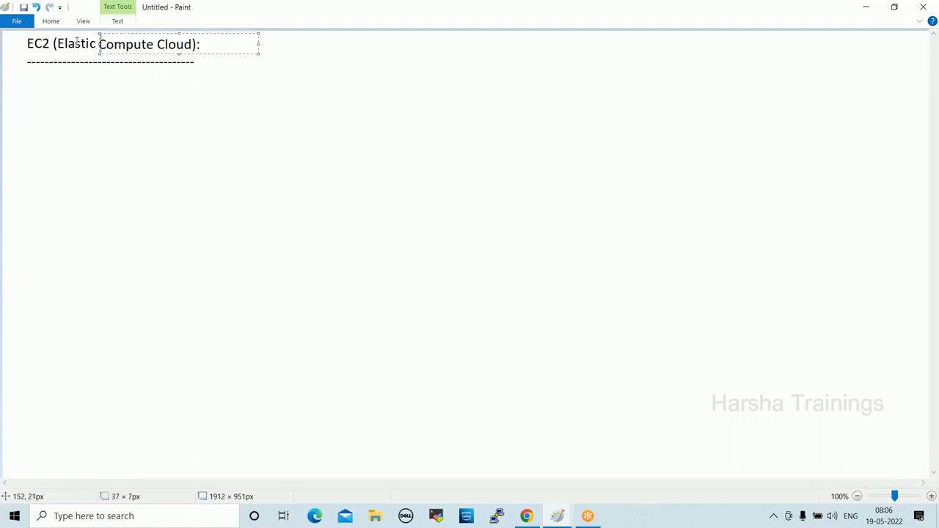
left_click(91, 76)
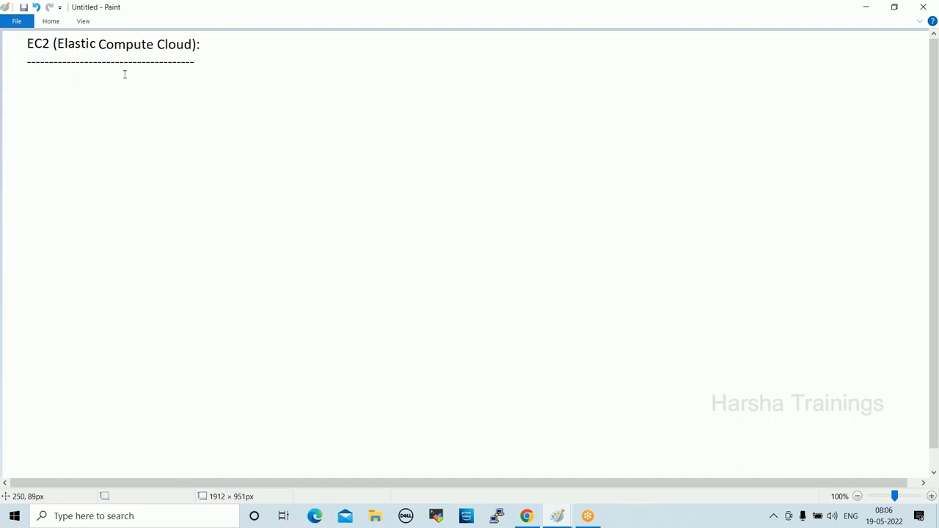
left_click_drag(100, 31, 154, 59)
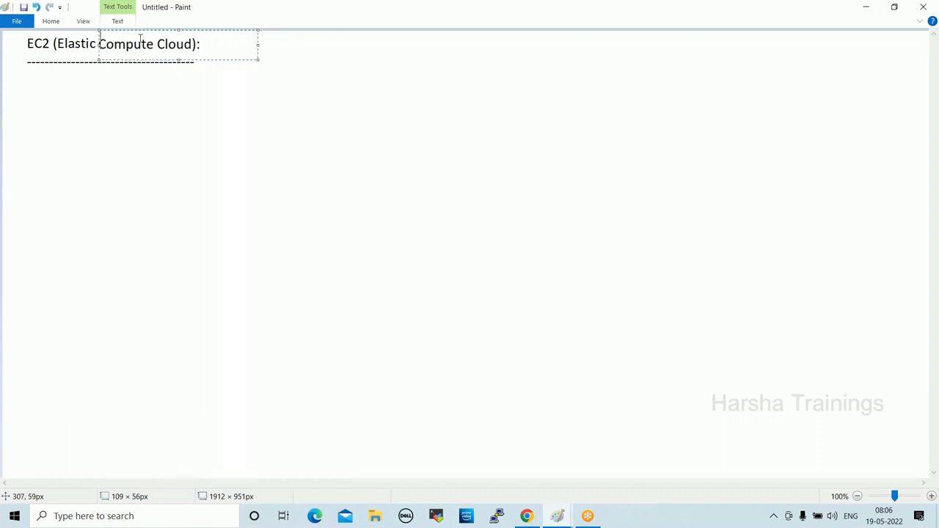
left_click(153, 82)
left_click_drag(98, 34, 148, 53)
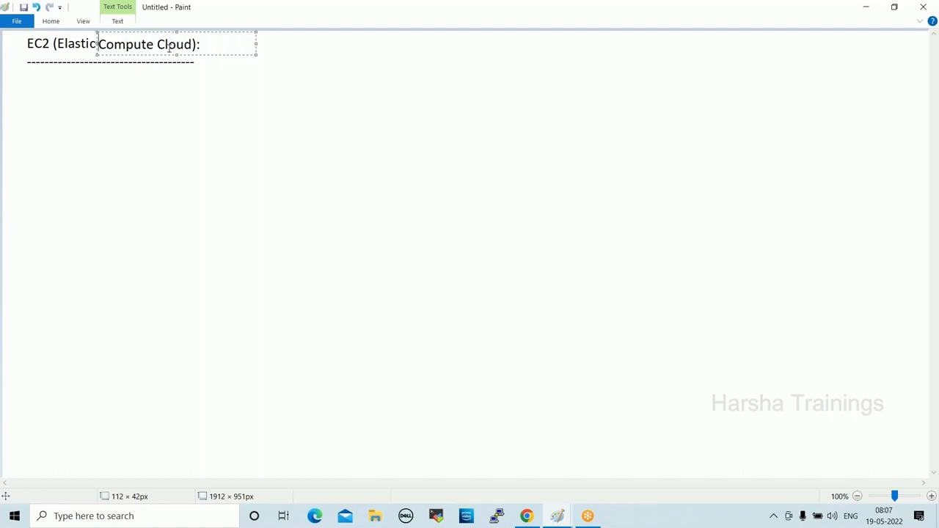
left_click(118, 94)
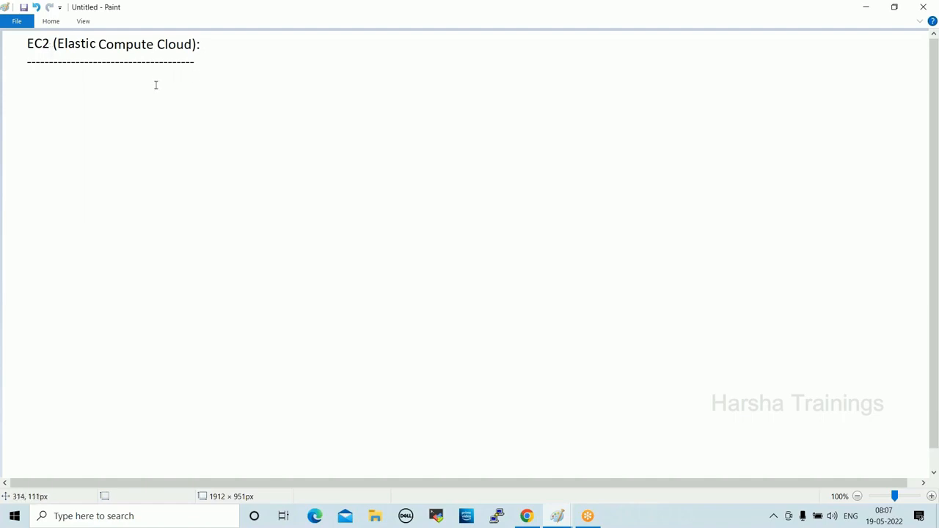
Step: Minimise Paint, switch to Chrome, go to aws.amazon.com and sign in to the AWS Management Console
left_click(865, 9)
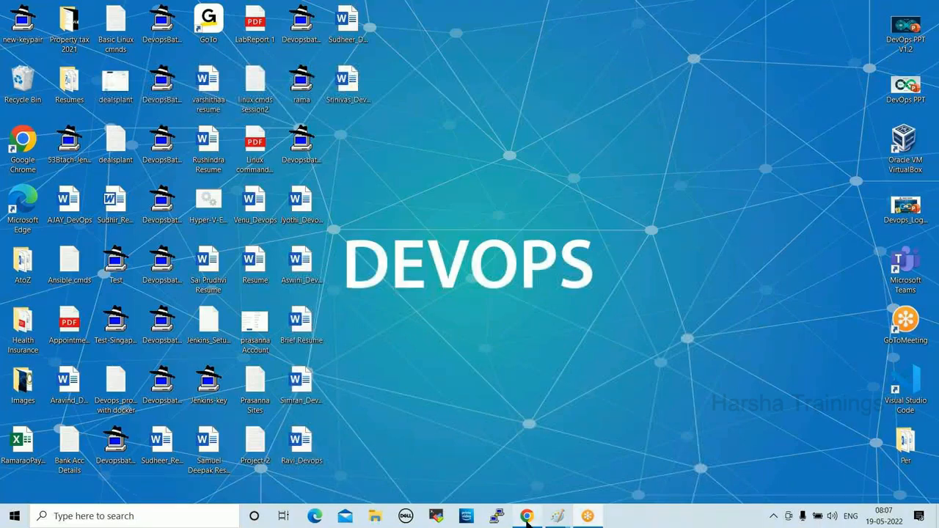
left_click(527, 516)
left_click(311, 10)
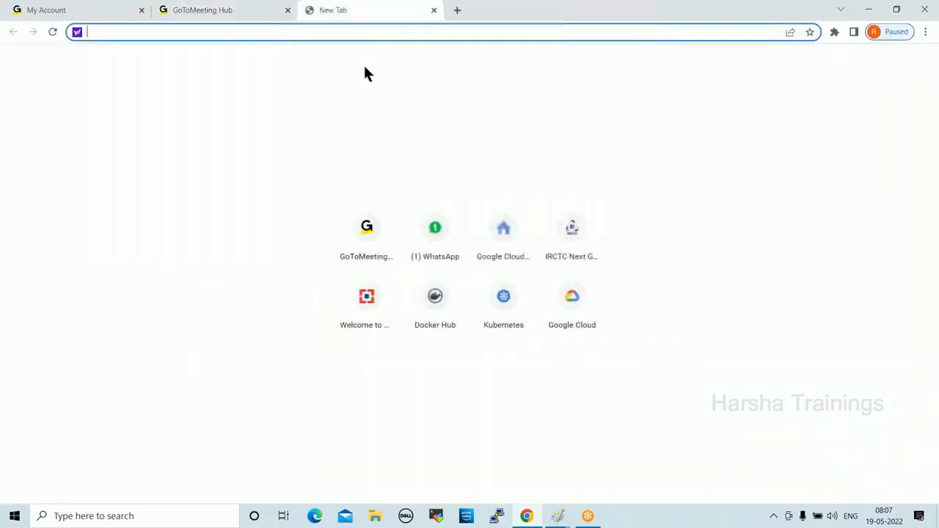
type("aws")
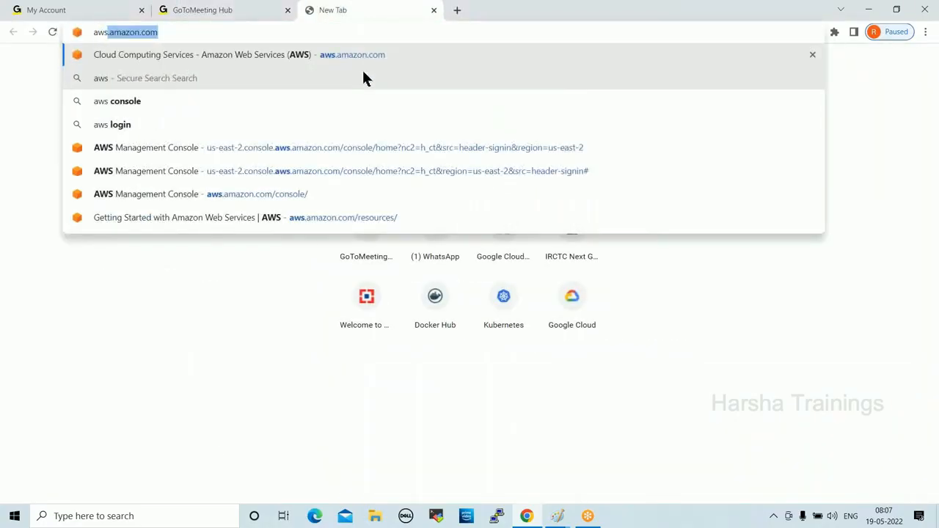
key("Return")
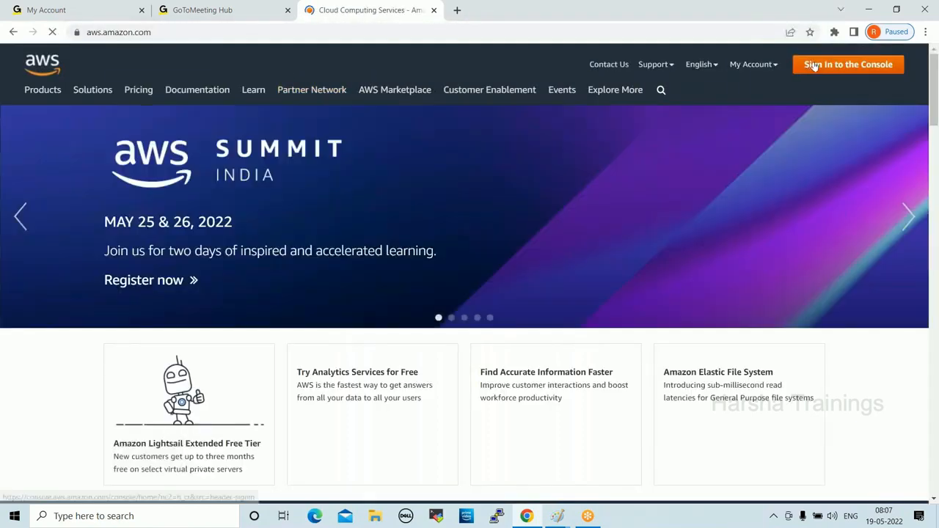
left_click(815, 66)
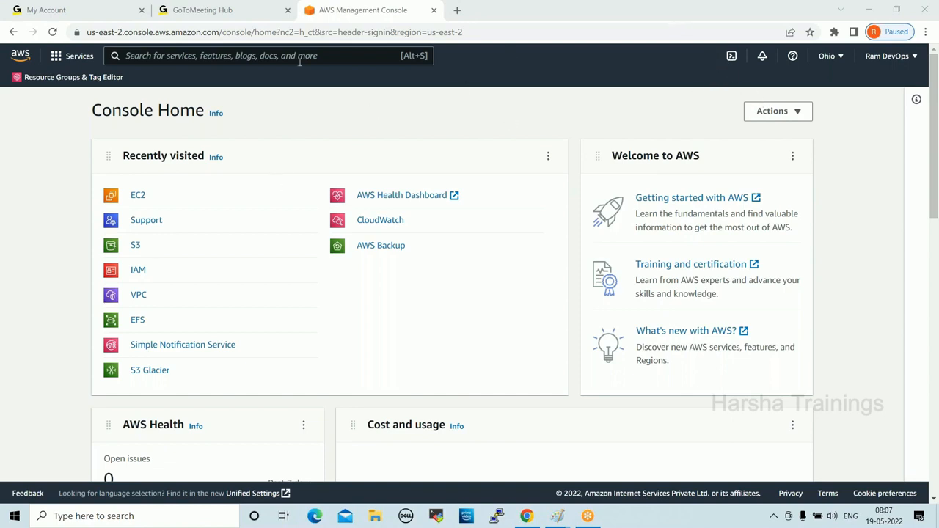
Step: Examine the console's web address and the list of available AWS regions
left_click(174, 33)
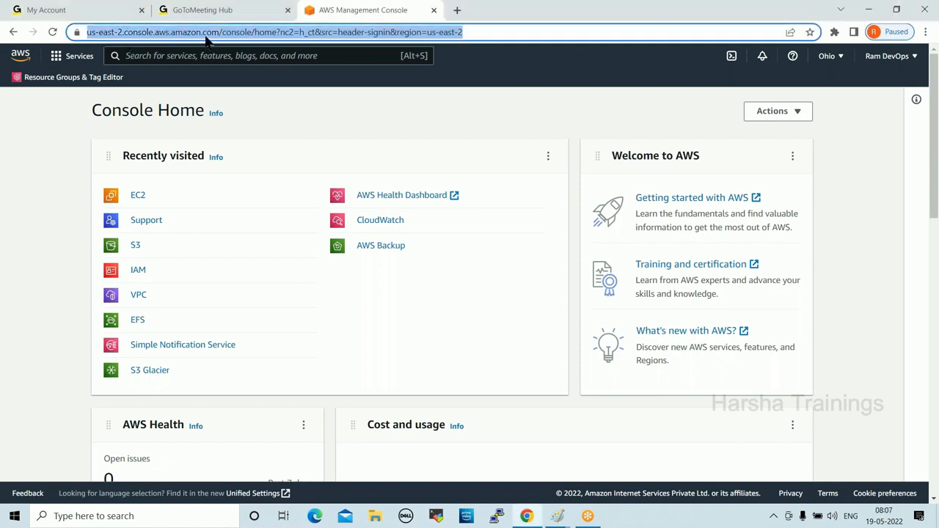
left_click(459, 86)
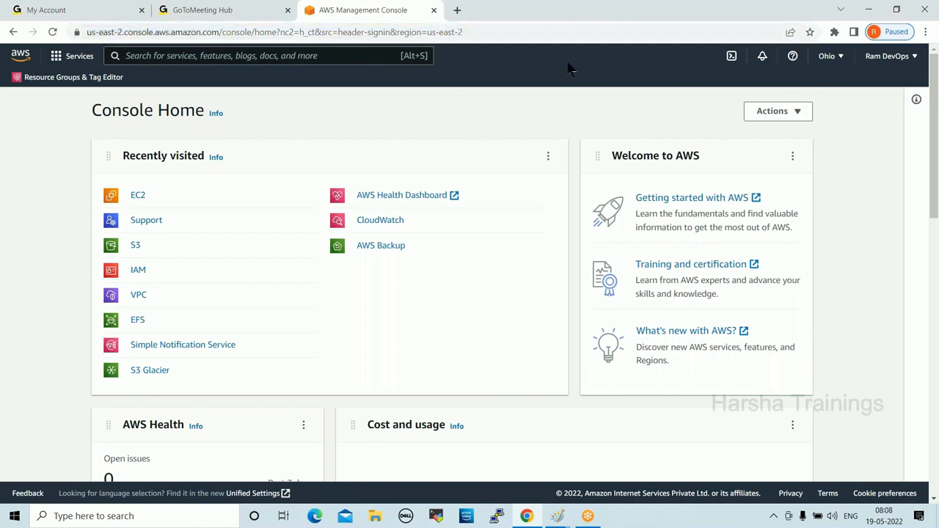
left_click(827, 57)
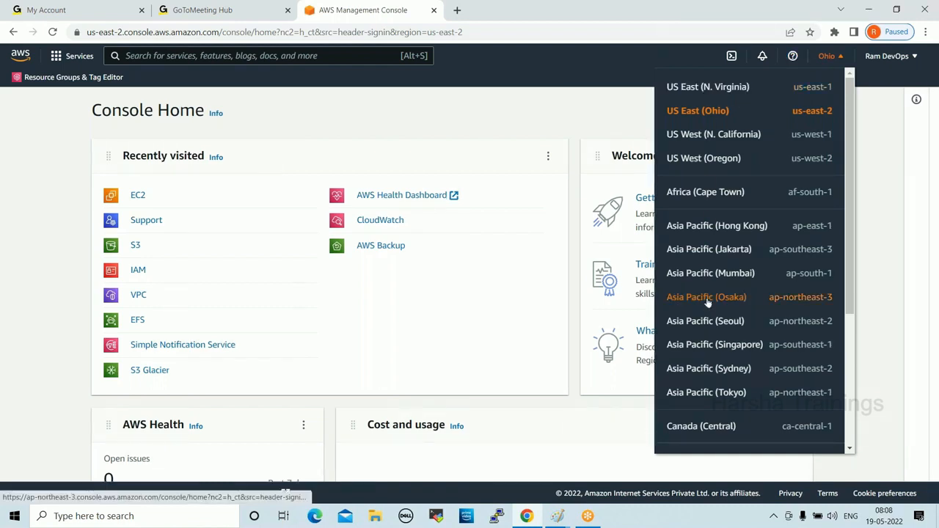
left_click(926, 121)
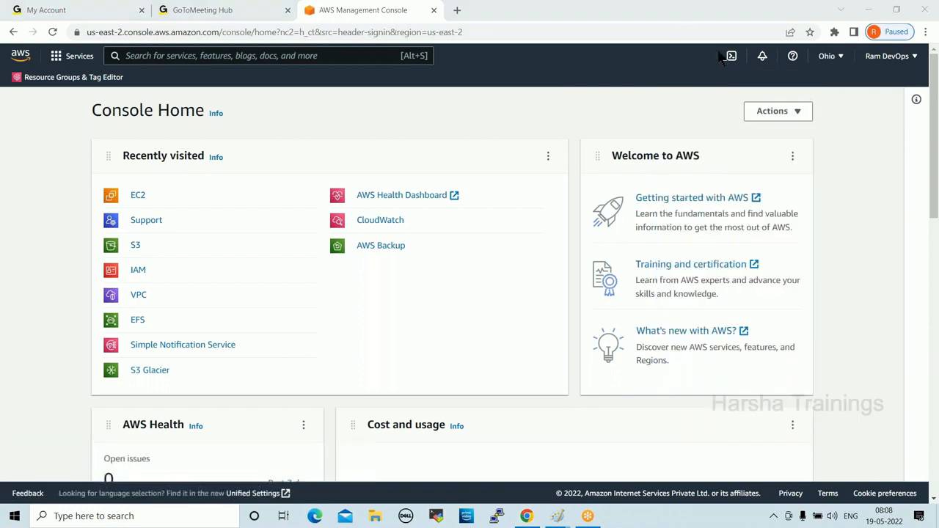
Step: Switch the console region to Asia Pacific (Mumbai) ap-south-1, and show the region list again
left_click(830, 57)
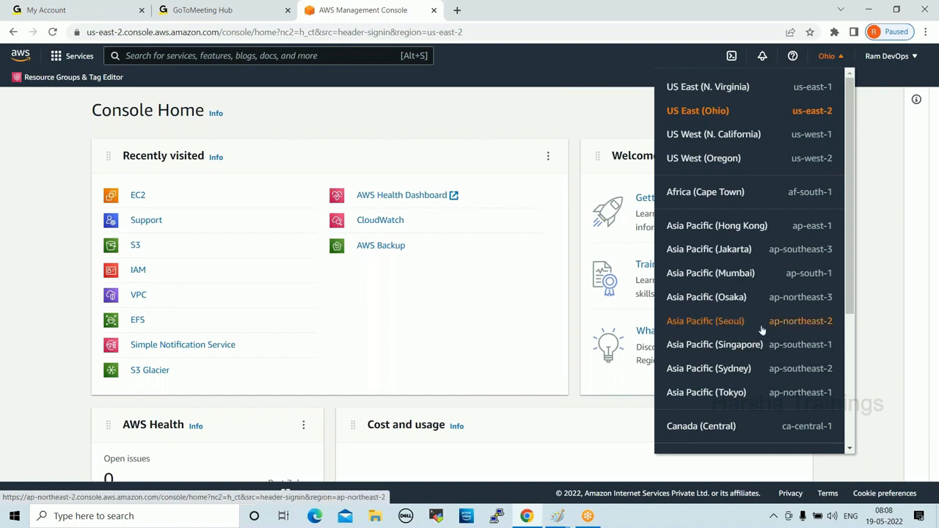
left_click(699, 274)
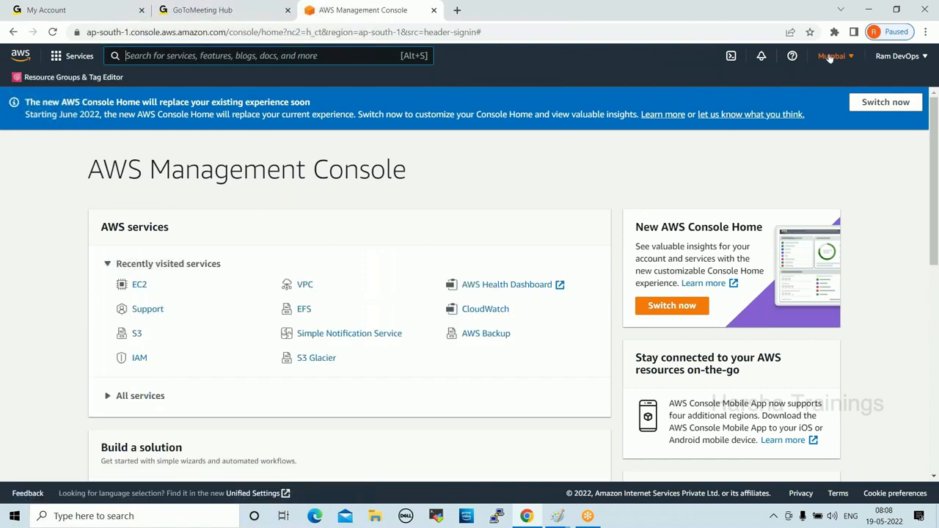
left_click(830, 59)
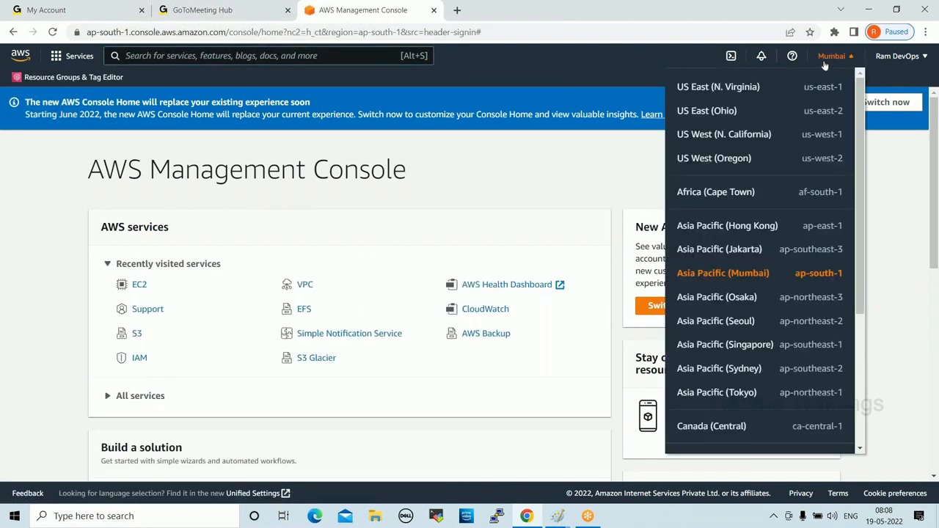
Step: Switch the console region to Europe (Frankfurt) eu-central-1
scroll(764, 249, "down", 1)
scroll(763, 249, "down", 3)
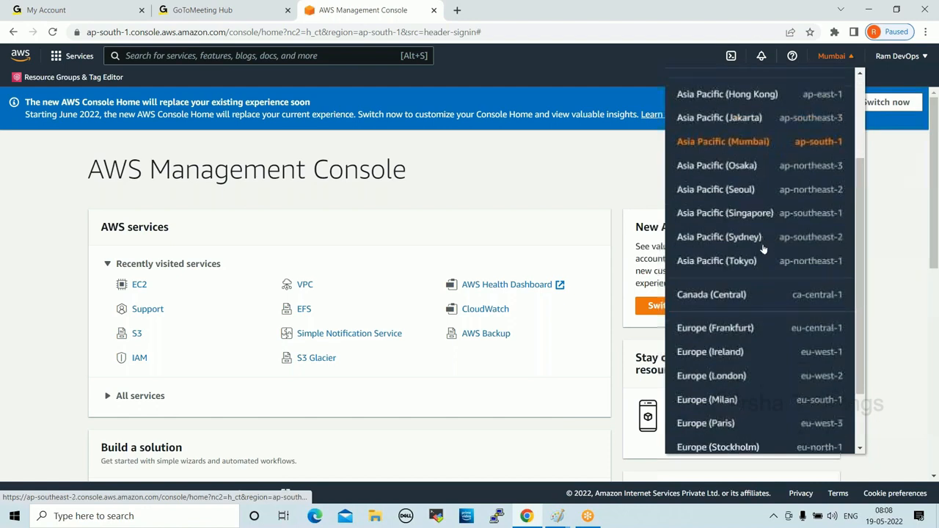
left_click(721, 251)
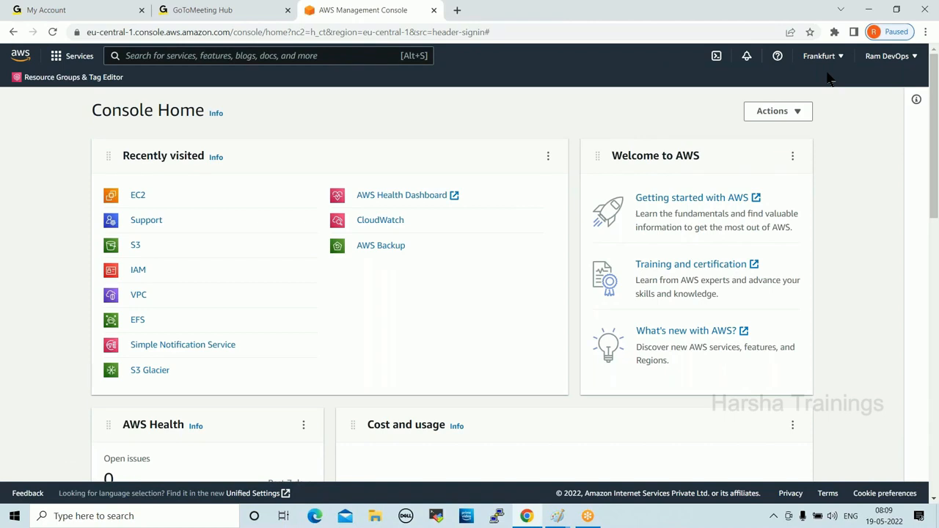
Step: Switch the console region to US East (Ohio) us-east-2
left_click(822, 57)
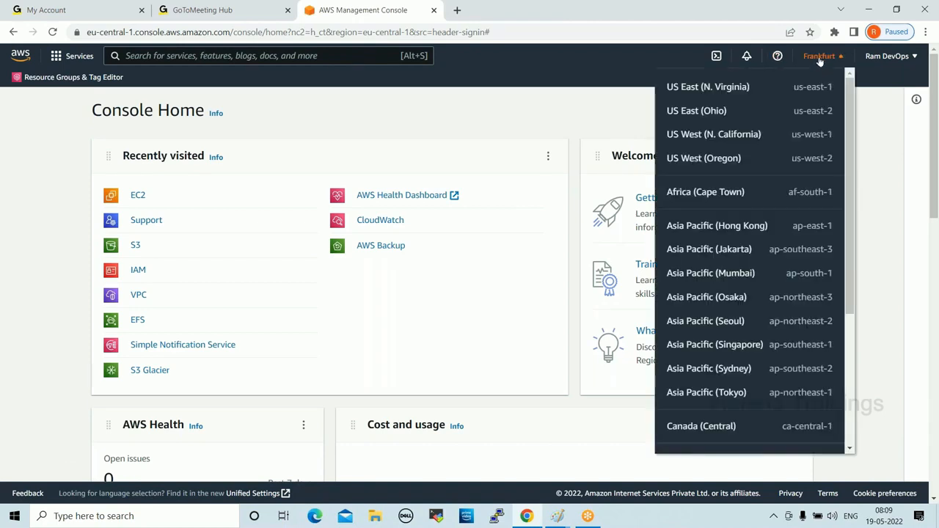
left_click(706, 113)
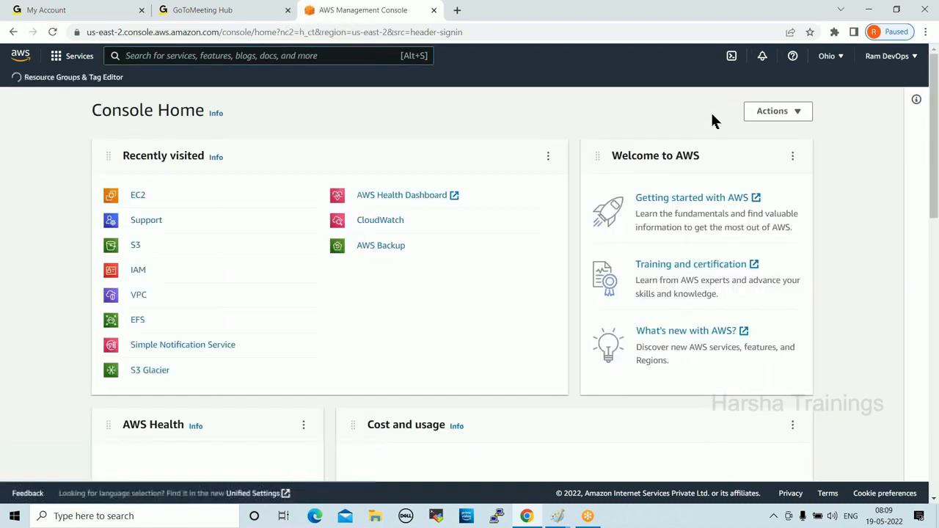
Step: Look through the AWS service categories and examine the services under Compute, including EC2, then close the list
left_click(76, 60)
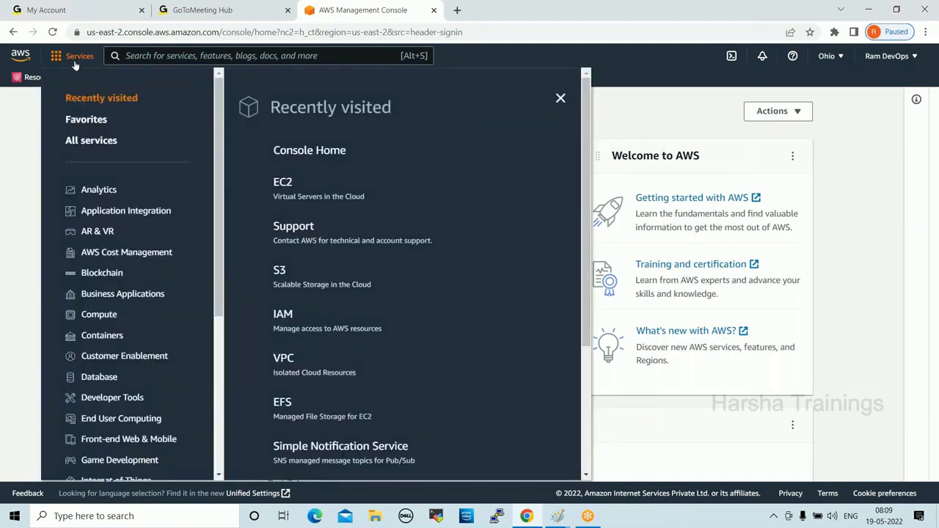
scroll(114, 214, "down", 2)
scroll(114, 213, "down", 2)
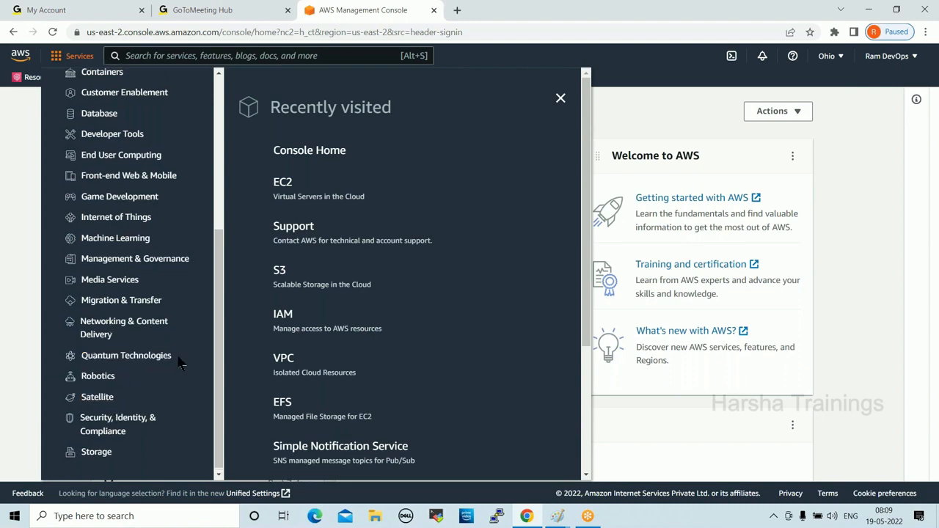
scroll(179, 355, "up", 2)
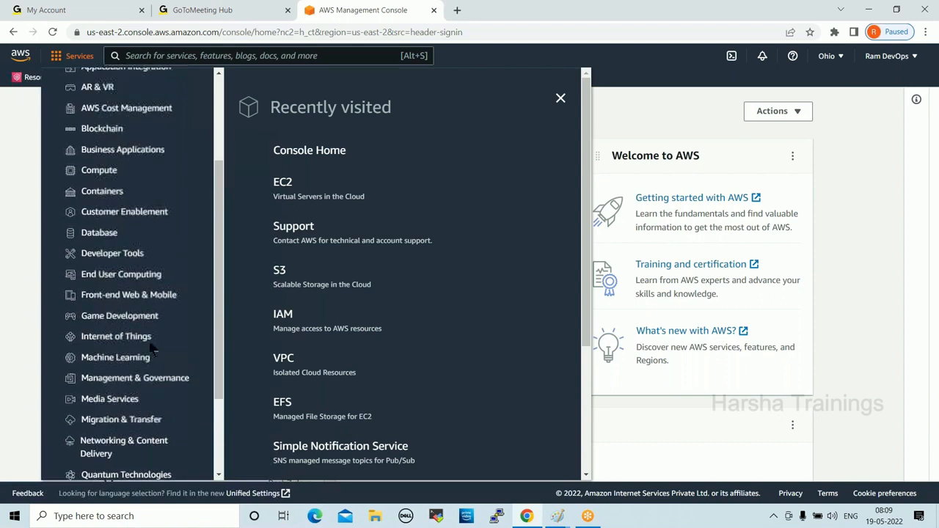
left_click(101, 171)
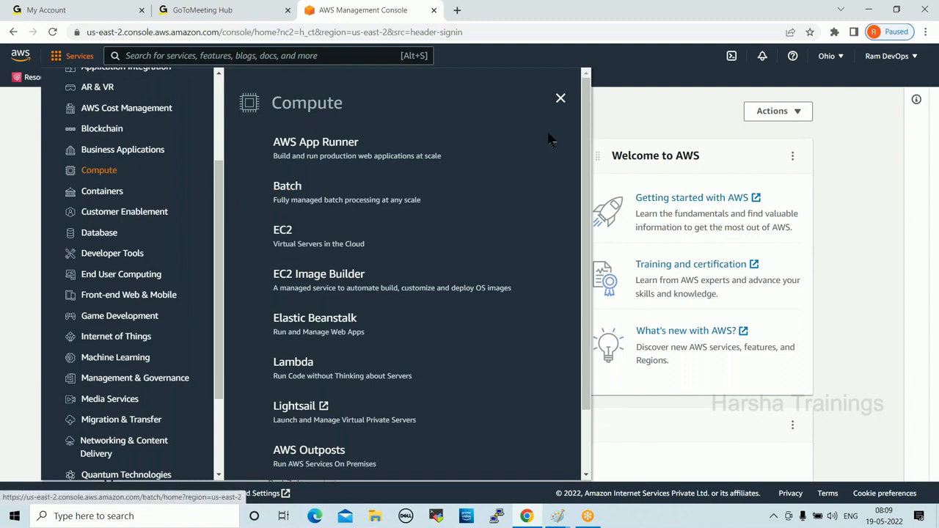
left_click(561, 98)
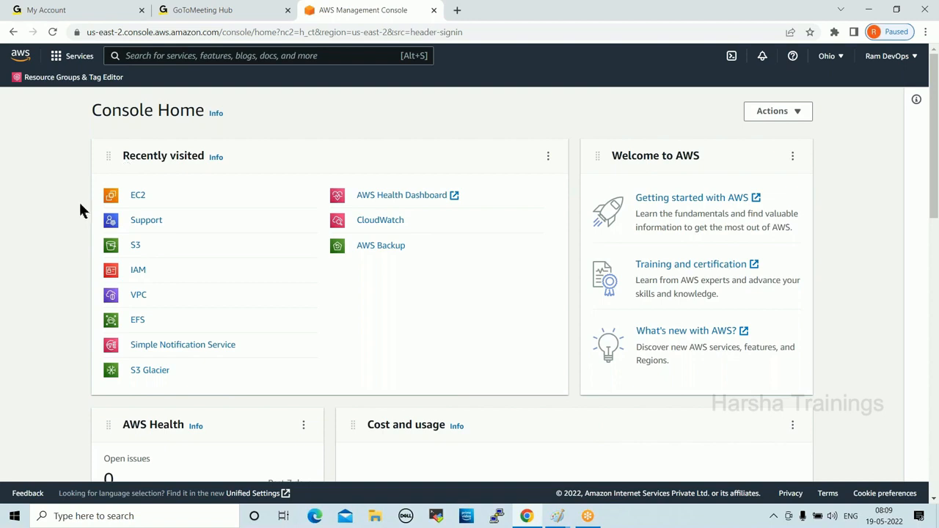
left_click(78, 57)
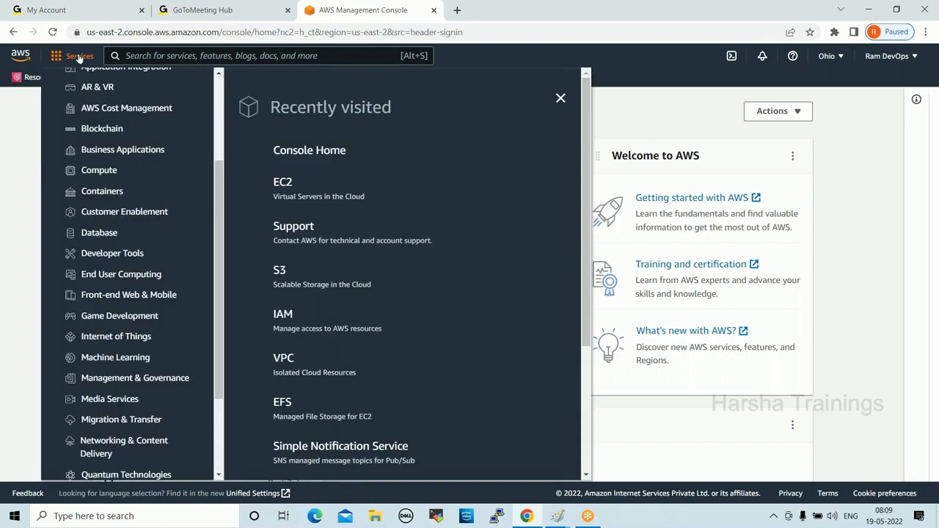
left_click(99, 173)
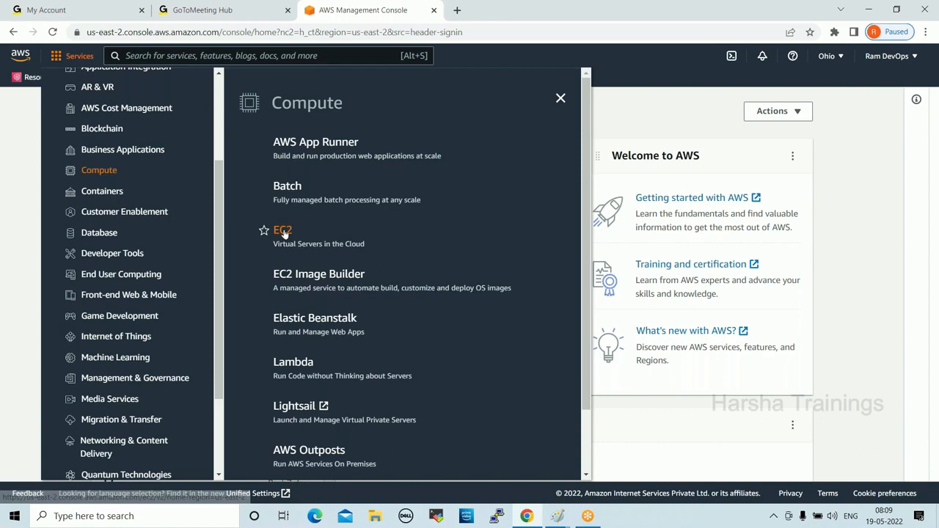
left_click(560, 98)
Step: Search the console for "ec2", open the EC2 dashboard and highlight the region name in the Resources section
left_click(202, 56)
type("ec2")
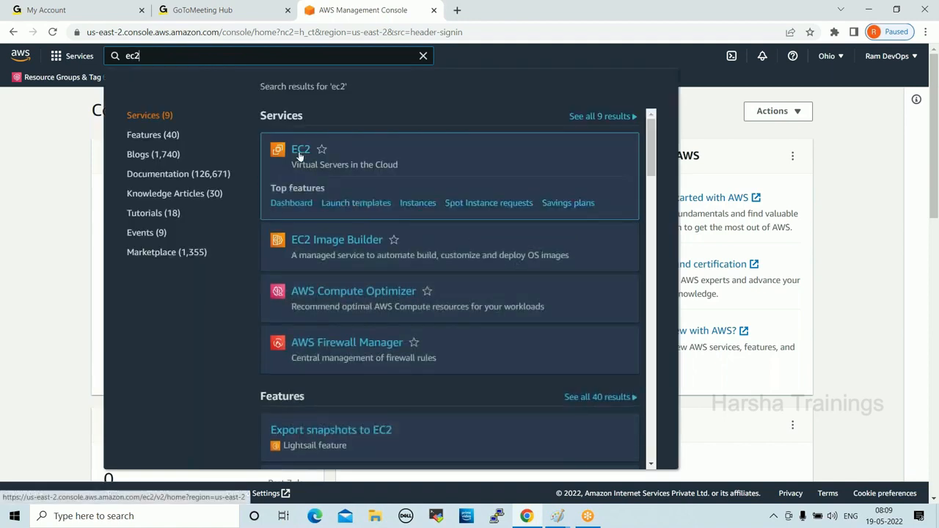
left_click(298, 151)
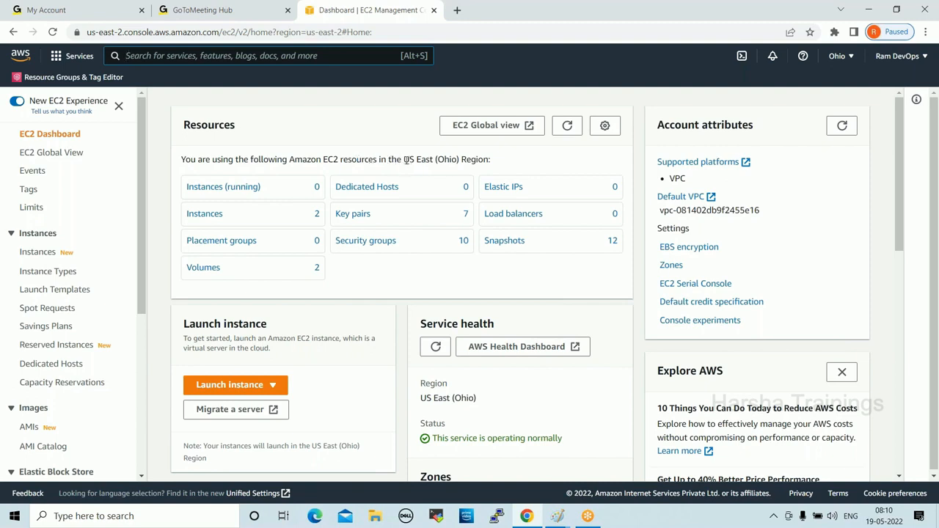
left_click_drag(404, 159, 431, 160)
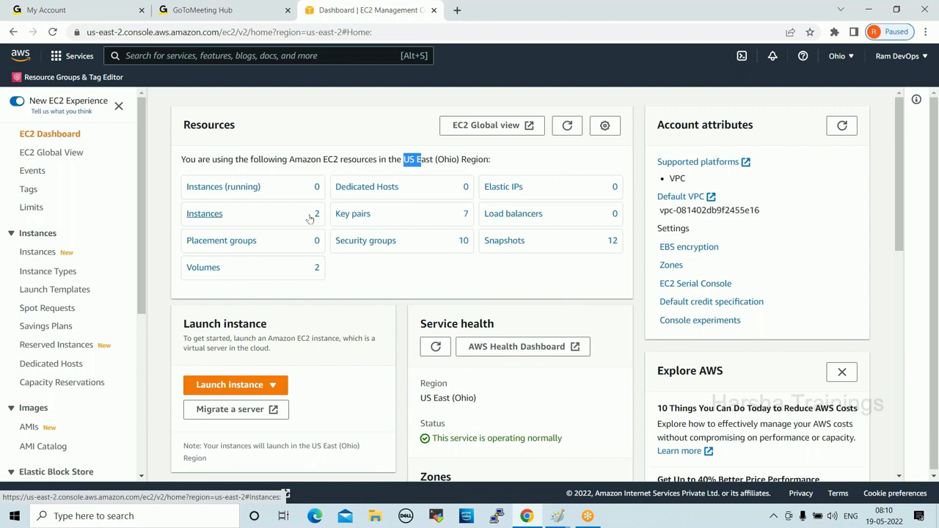
Step: Open the running instances list, remove its instance state filter, and view the details of the Jenkins instance
left_click(215, 188)
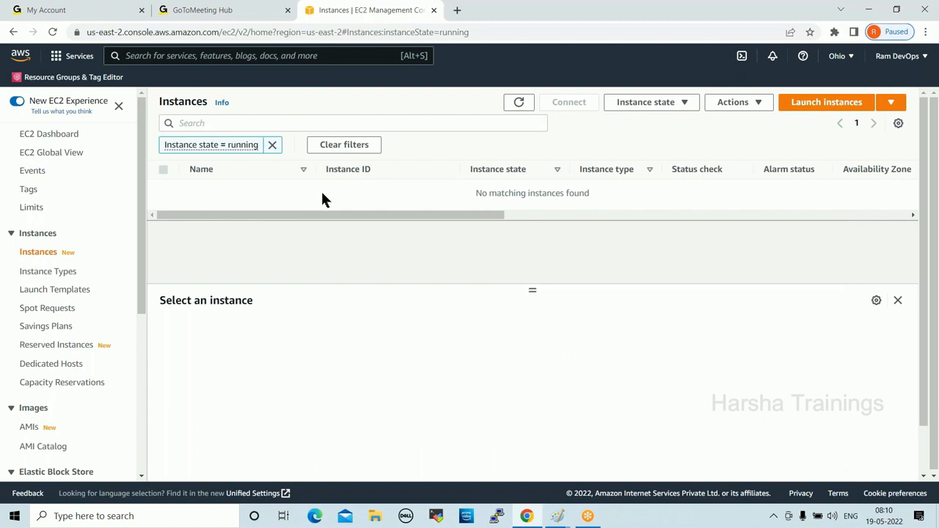
left_click(271, 145)
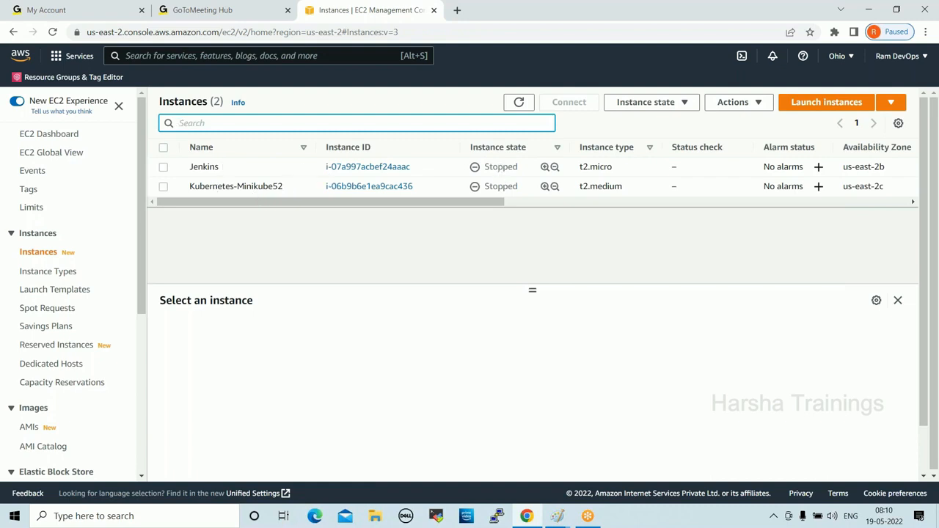
double_click(189, 166)
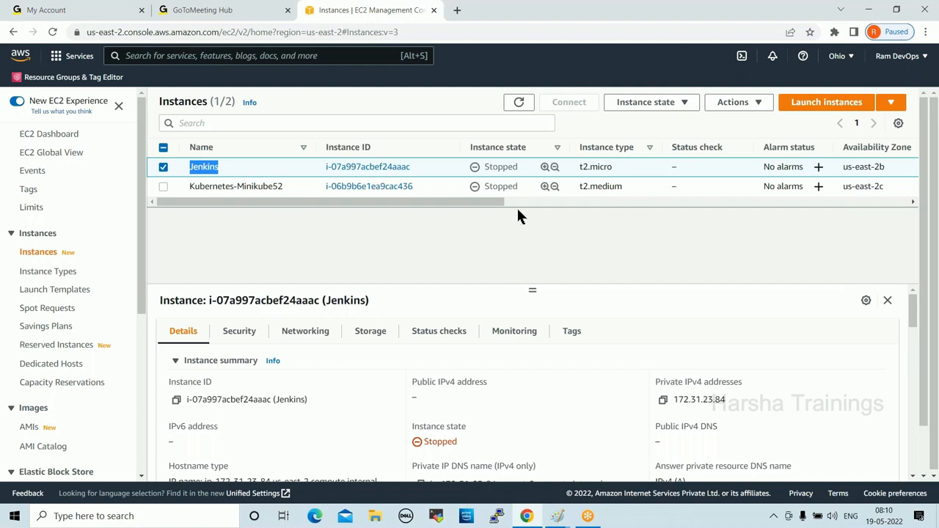
left_click(163, 167)
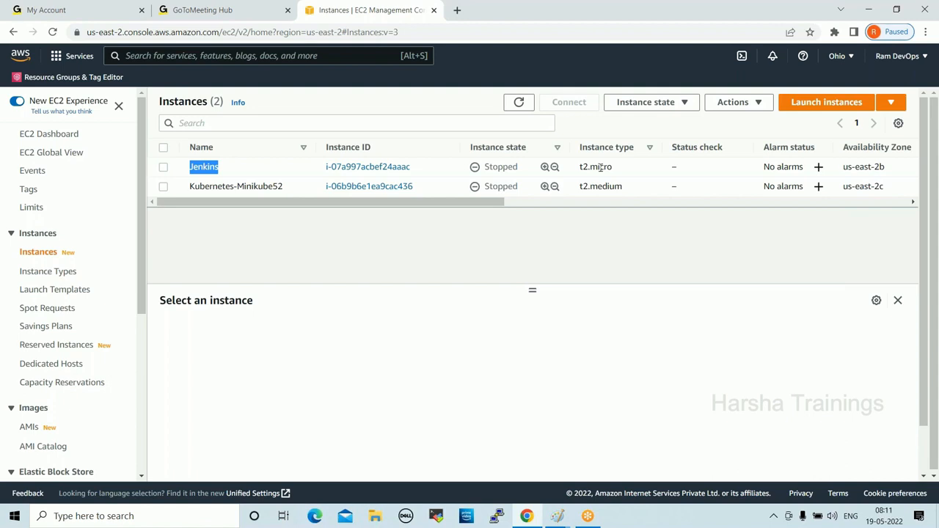
Step: Start launching a new instance and highlight the wizard's first step heading, Choose an Amazon Machine Image (AMI)
left_click(813, 103)
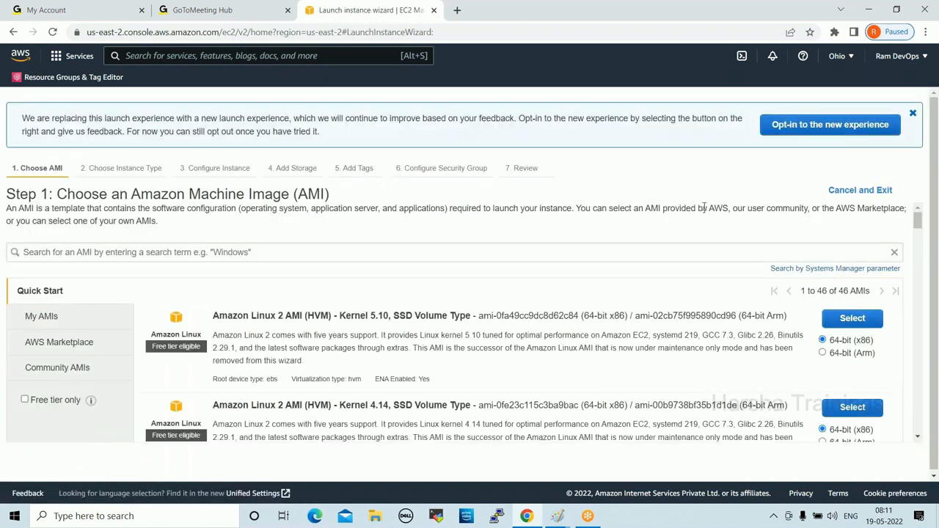
scroll(577, 277, "down", 1)
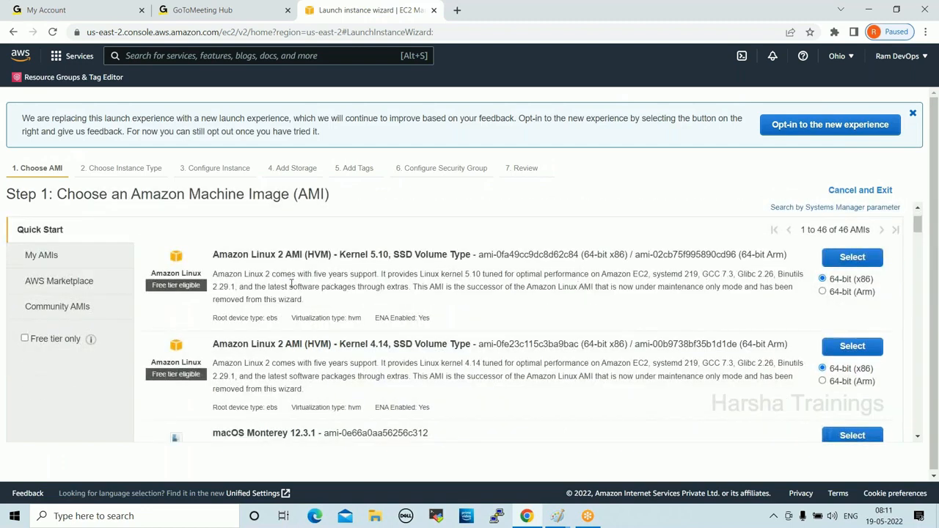
scroll(393, 234, "up", 1)
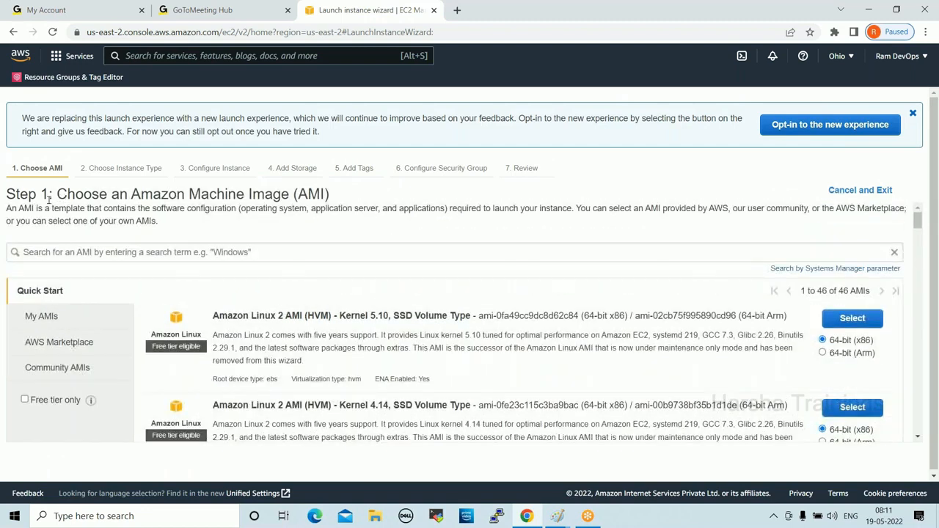
left_click_drag(57, 194, 325, 193)
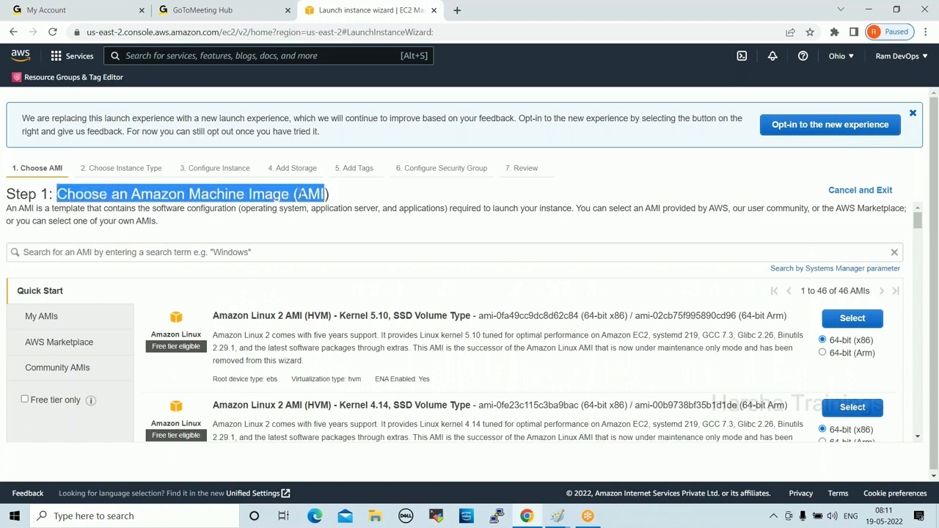
left_click(342, 200)
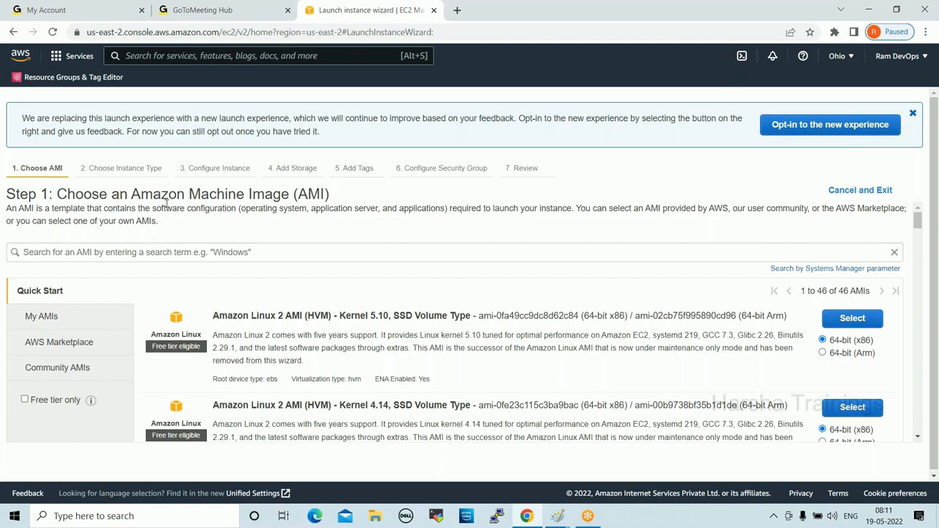
left_click_drag(131, 194, 311, 194)
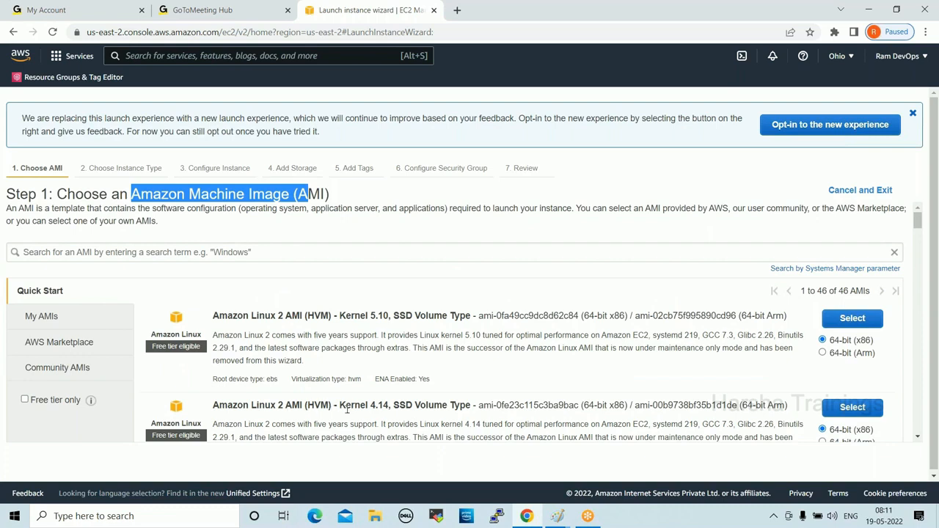
Step: Examine the Quick Start AMIs offered for macOS, Red Hat, SUSE Linux, Ubuntu Server 22.04 and Microsoft Windows Server
scroll(417, 341, "down", 1)
scroll(416, 341, "down", 2)
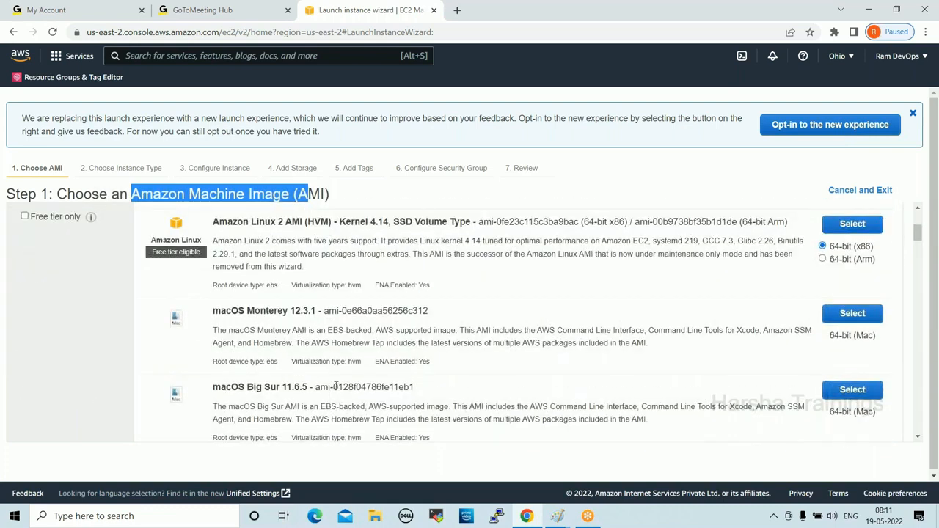
scroll(300, 332, "down", 2)
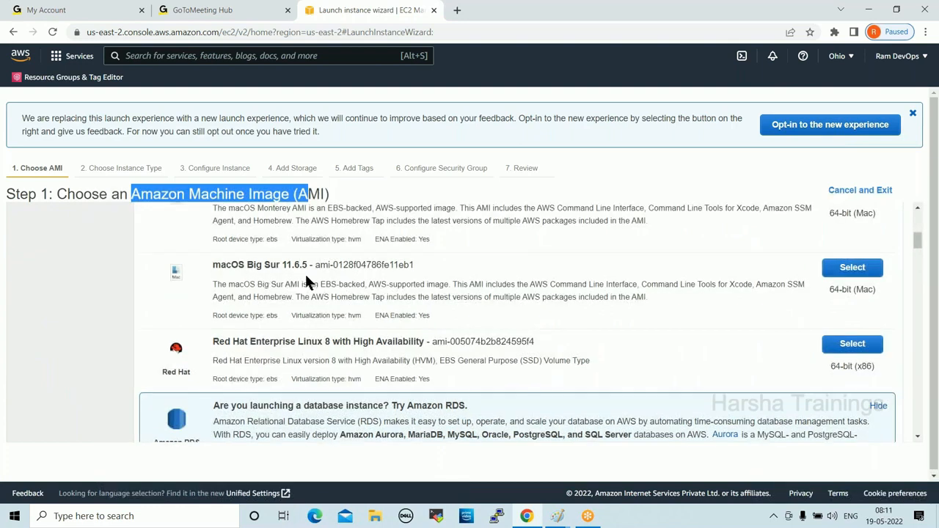
left_click_drag(215, 342, 321, 345)
scroll(320, 344, "down", 2)
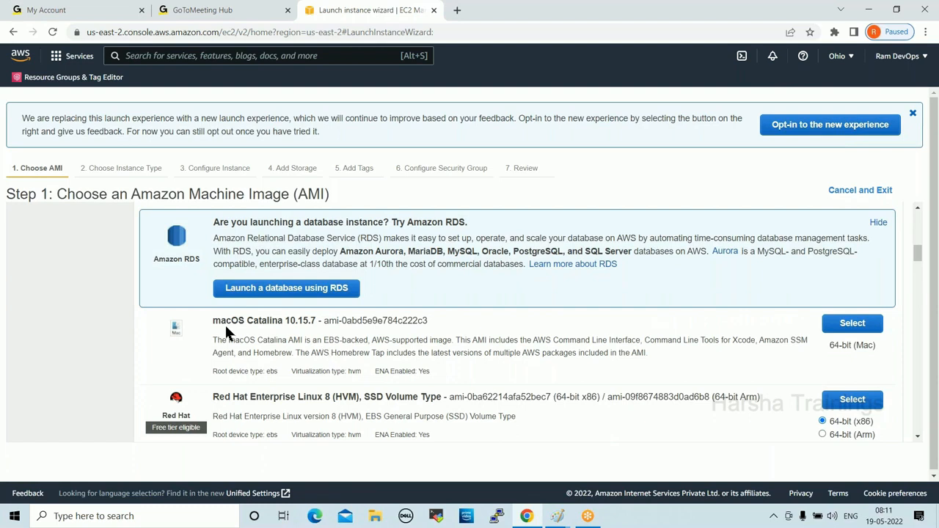
scroll(316, 343, "down", 2)
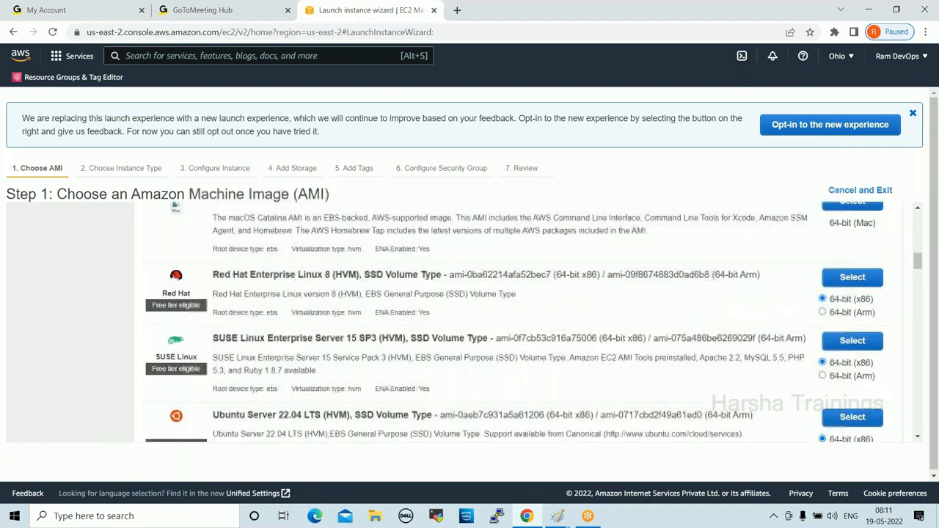
left_click_drag(214, 339, 355, 339)
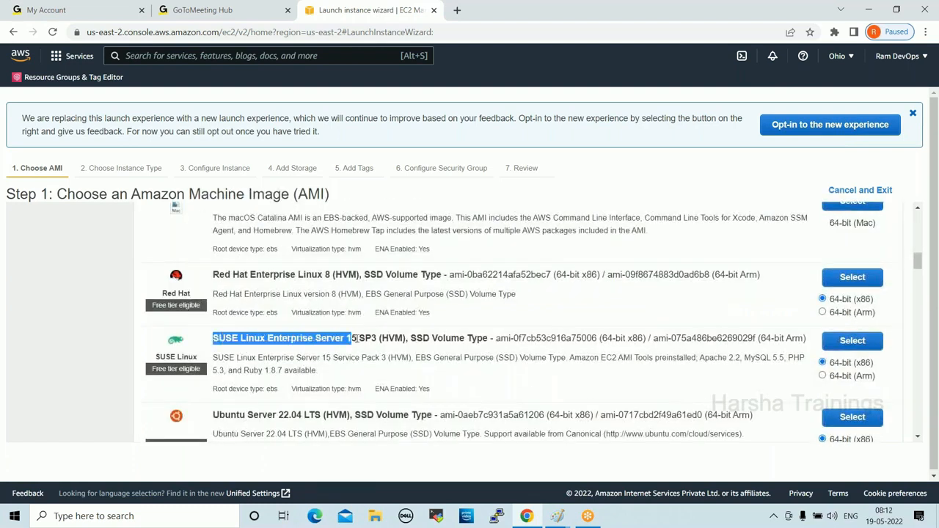
left_click_drag(213, 415, 308, 415)
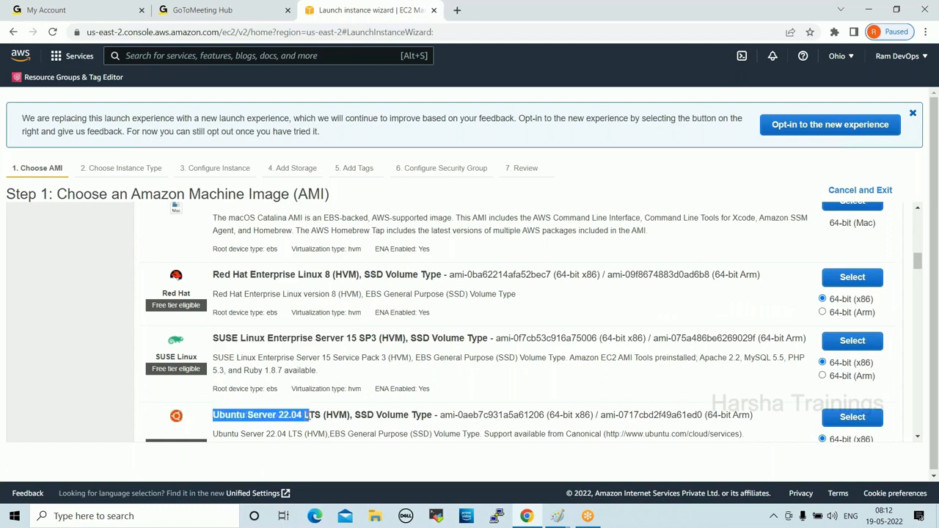
scroll(308, 416, "down", 1)
scroll(340, 339, "down", 5)
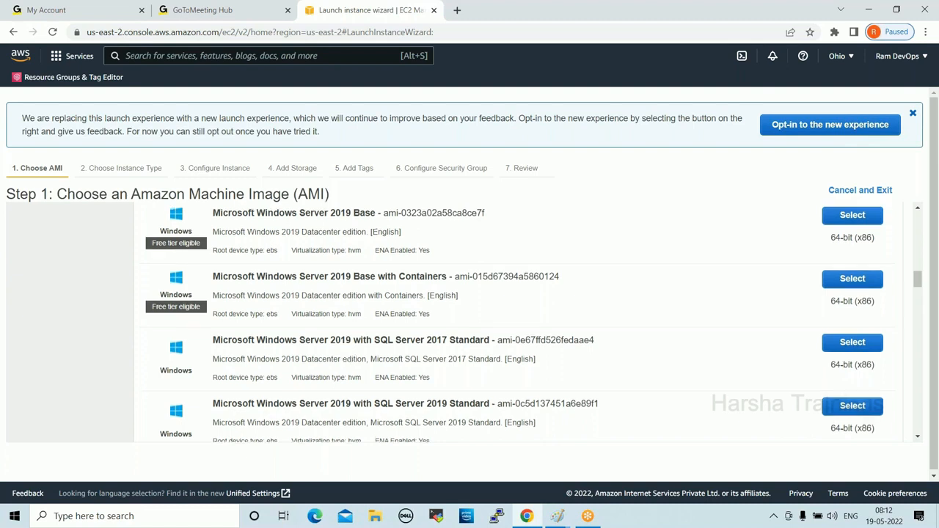
scroll(344, 341, "up", 5)
scroll(351, 331, "up", 4)
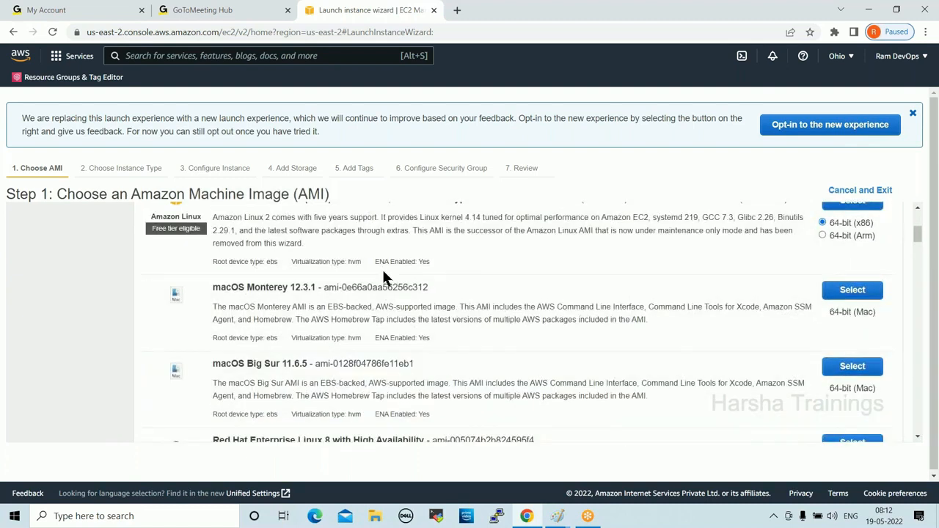
scroll(436, 279, "up", 5)
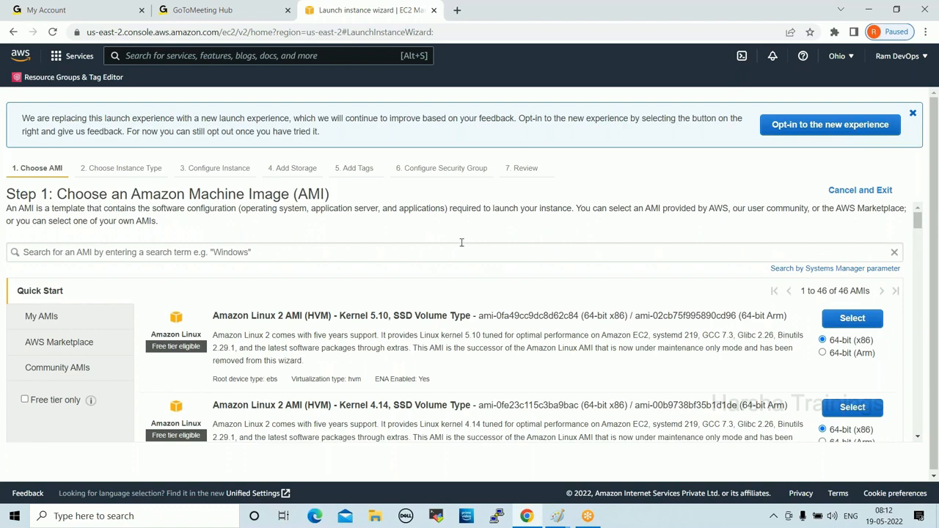
Step: Highlight the total number of AMIs above the Quick Start list and look through the Linux and Windows images again
scroll(513, 308, "down", 1)
scroll(592, 321, "up", 1)
left_click_drag(870, 289, 801, 290)
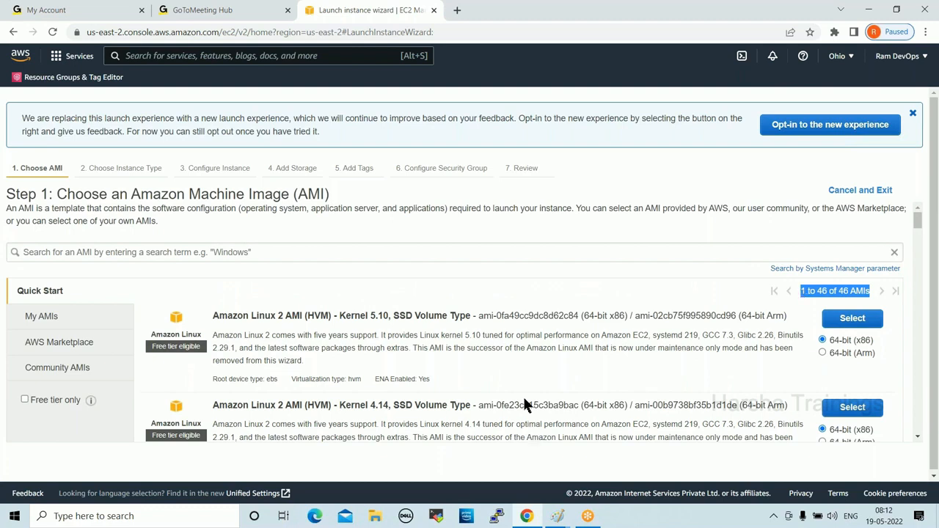
scroll(294, 330, "down", 3)
scroll(292, 324, "down", 7)
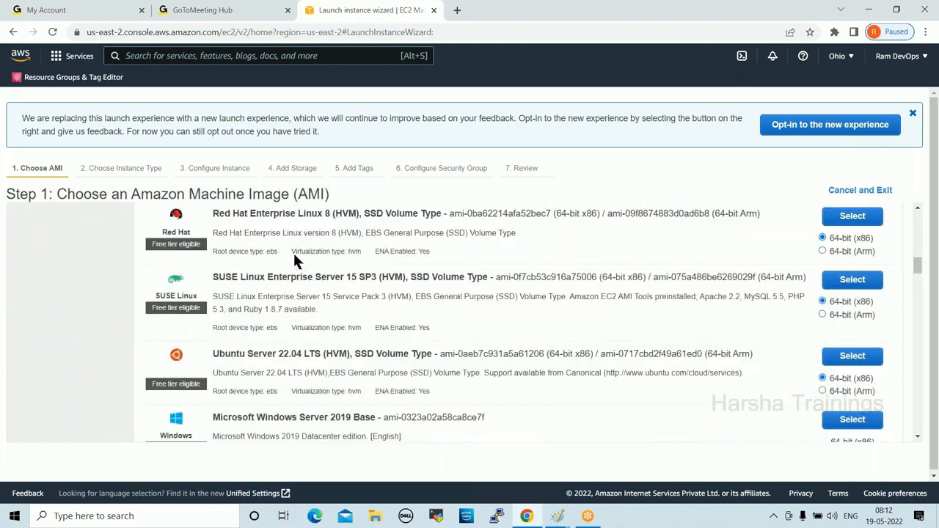
Step: Highlight "Server 2019 Base" in the Windows AMI name and look through the Quick Start list down to its last image
scroll(362, 353, "down", 2)
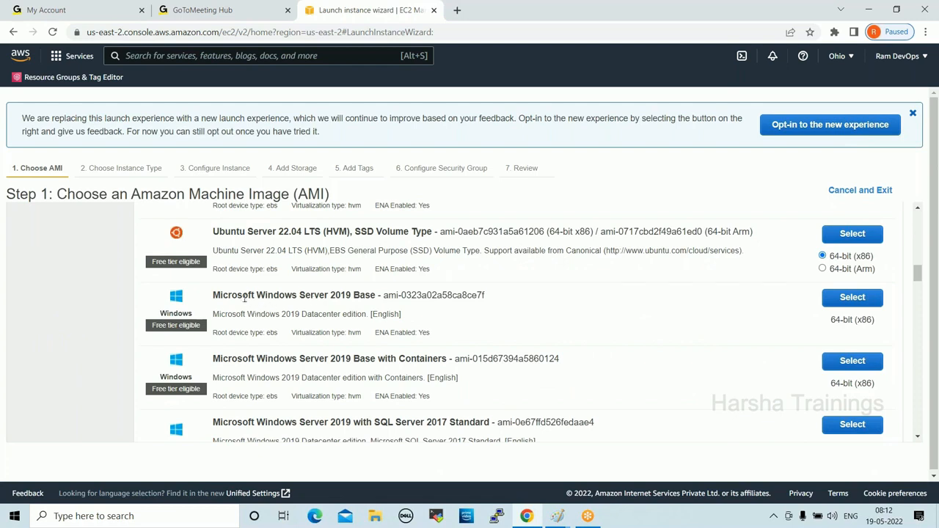
left_click_drag(300, 296, 376, 296)
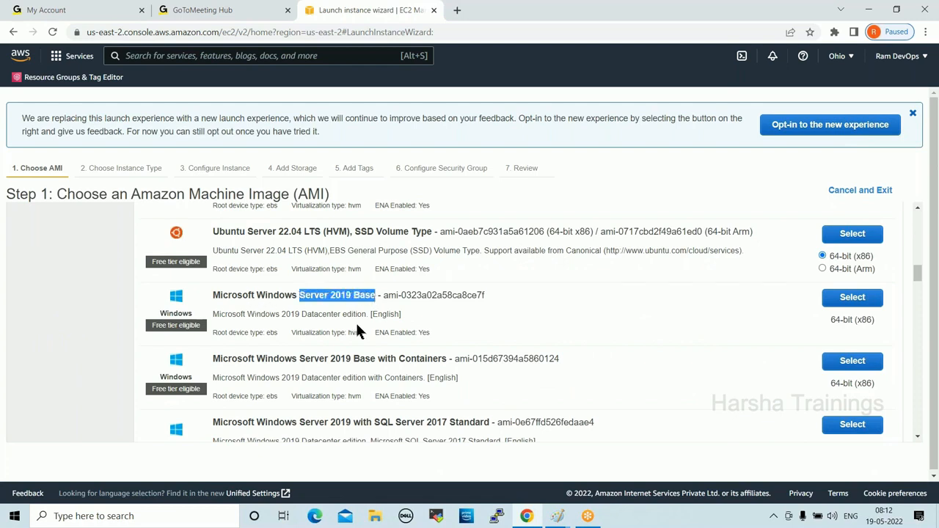
scroll(357, 322, "down", 2)
scroll(357, 320, "down", 4)
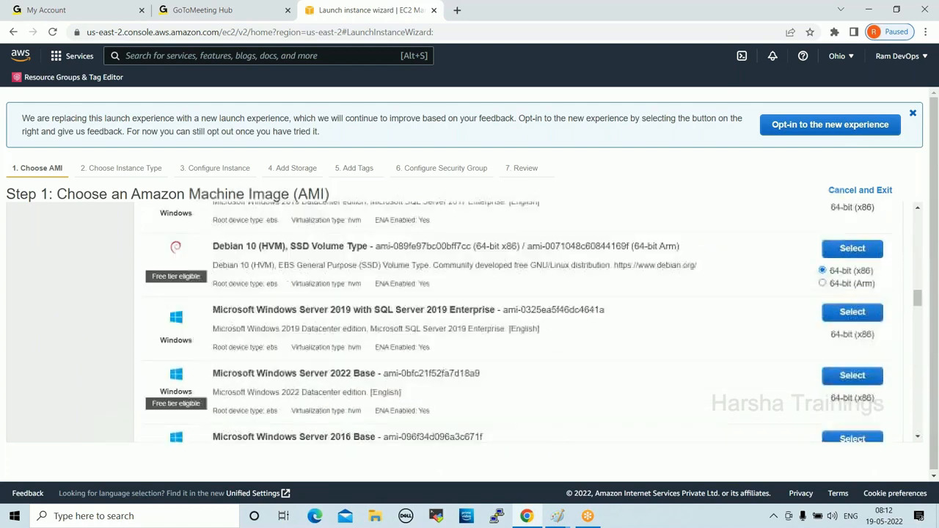
scroll(395, 330, "down", 5)
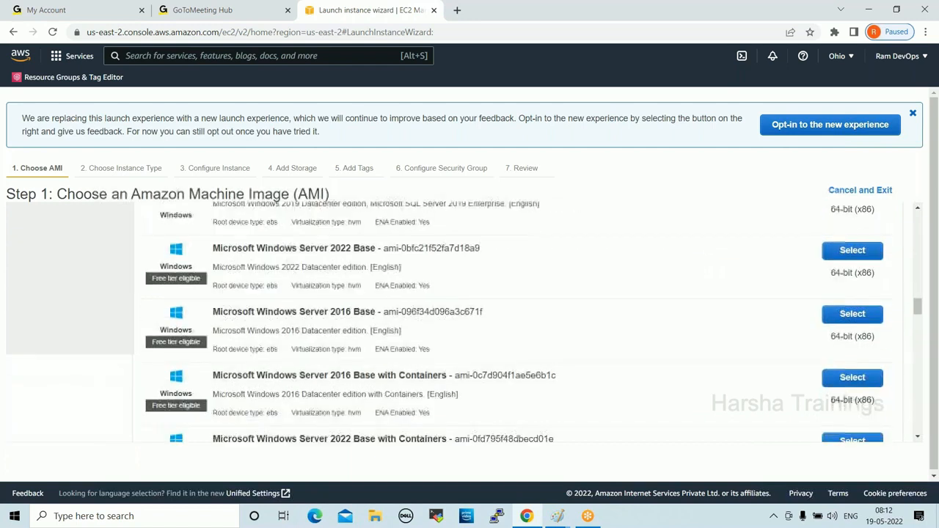
scroll(534, 316, "down", 5)
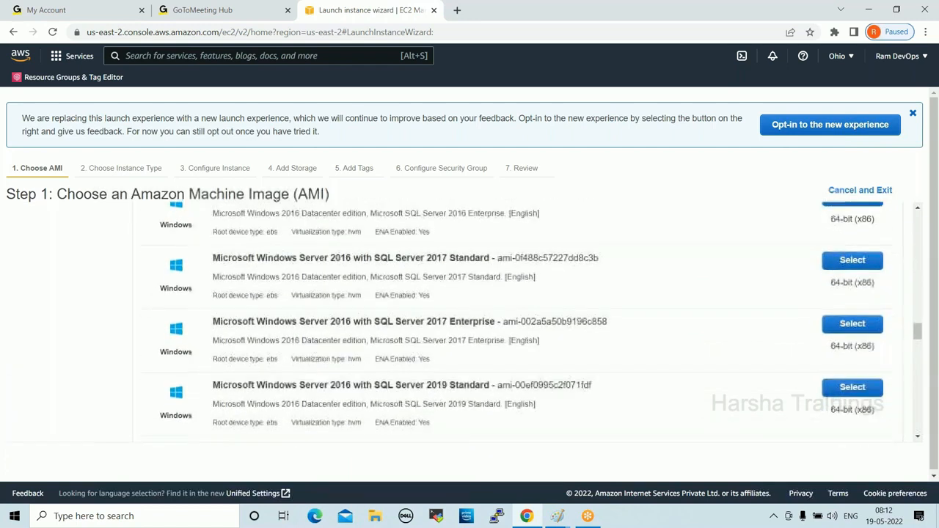
scroll(514, 322, "down", 2)
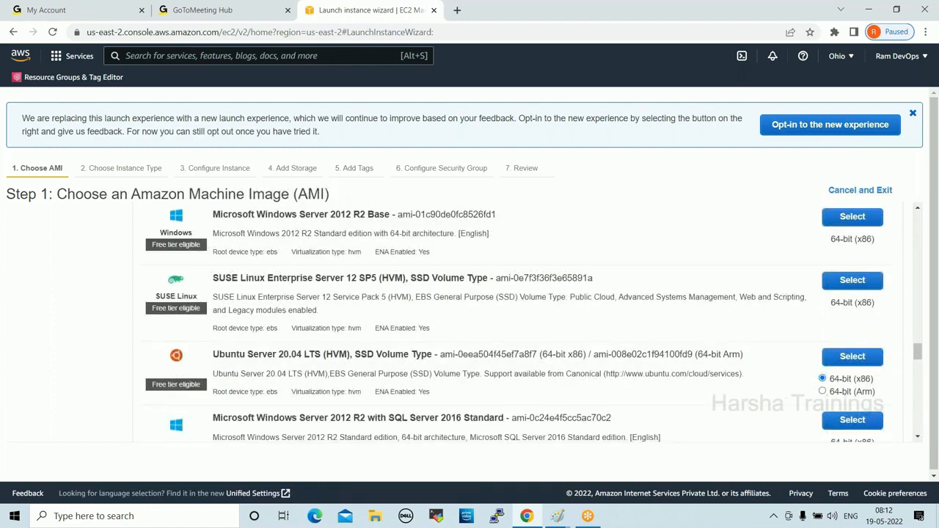
scroll(396, 336, "down", 15)
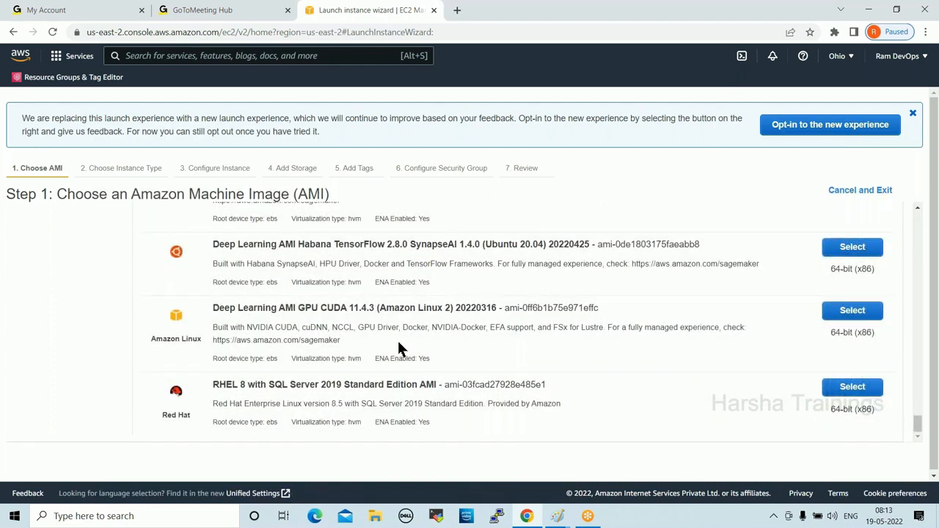
scroll(397, 338, "up", 10)
scroll(383, 337, "up", 8)
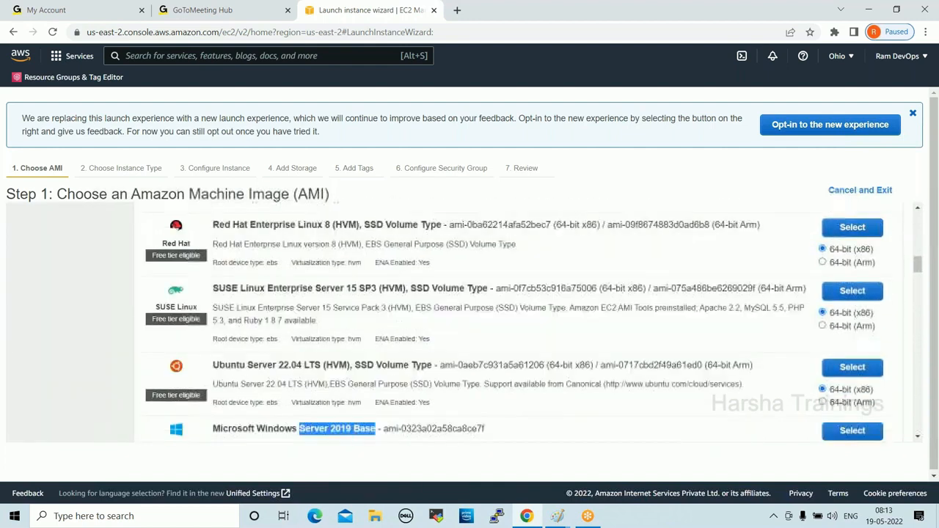
Step: Highlight the total AMI count and examine the Quick Start images from Amazon Linux down to Ubuntu Server 20.04
left_click_drag(872, 291, 839, 293)
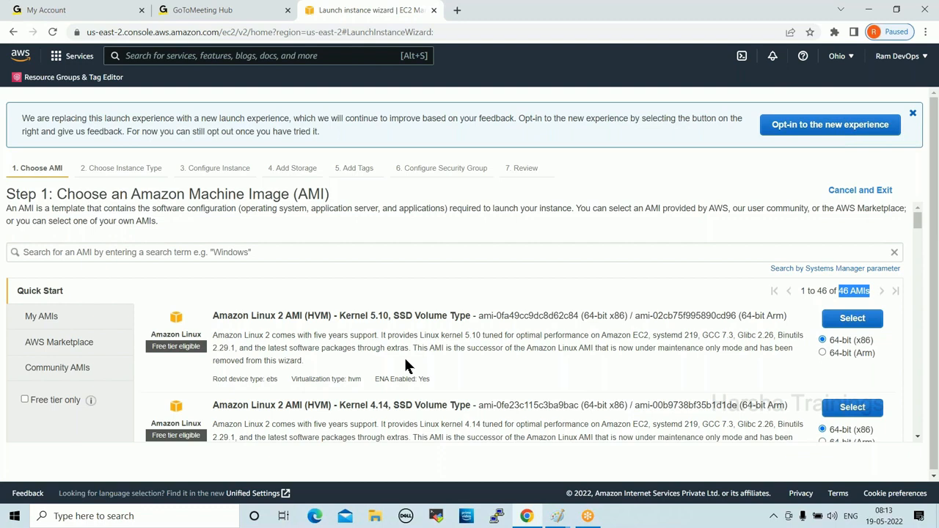
scroll(422, 378, "down", 3)
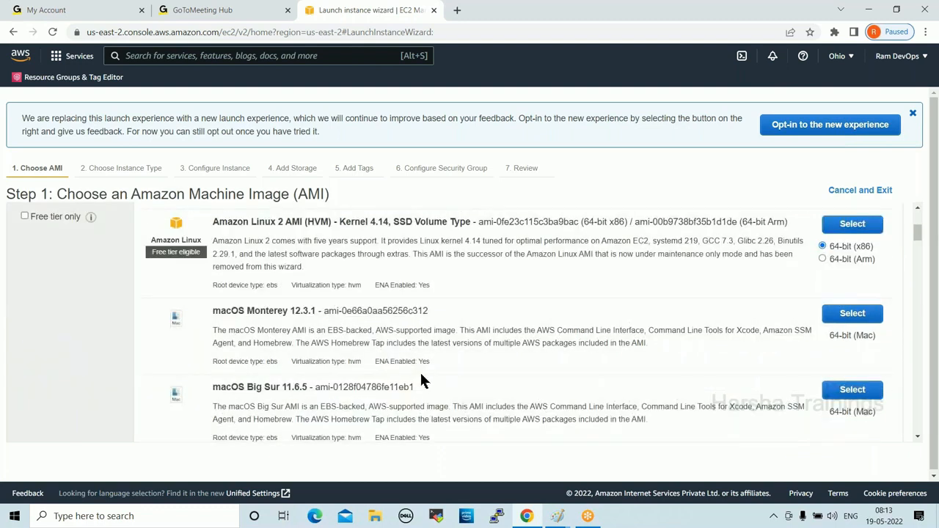
scroll(422, 378, "down", 5)
scroll(422, 380, "down", 5)
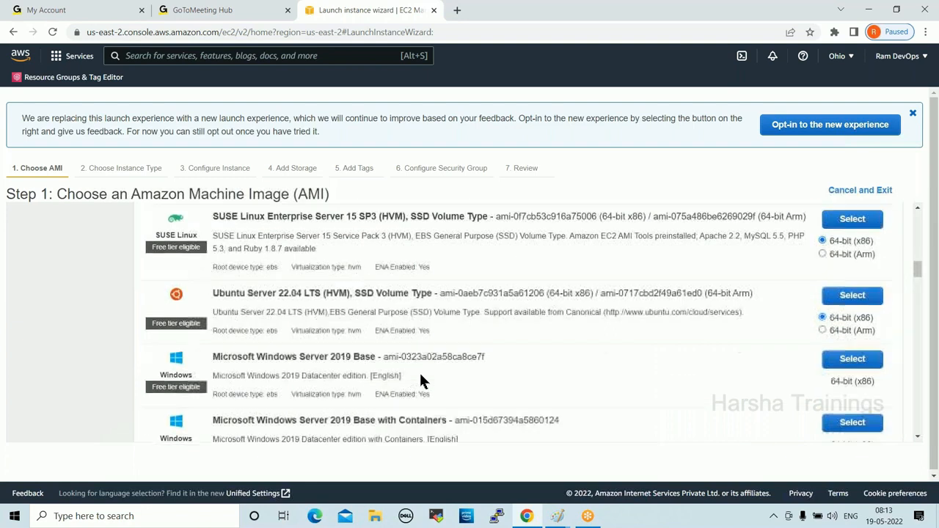
scroll(422, 380, "down", 3)
scroll(420, 375, "up", 10)
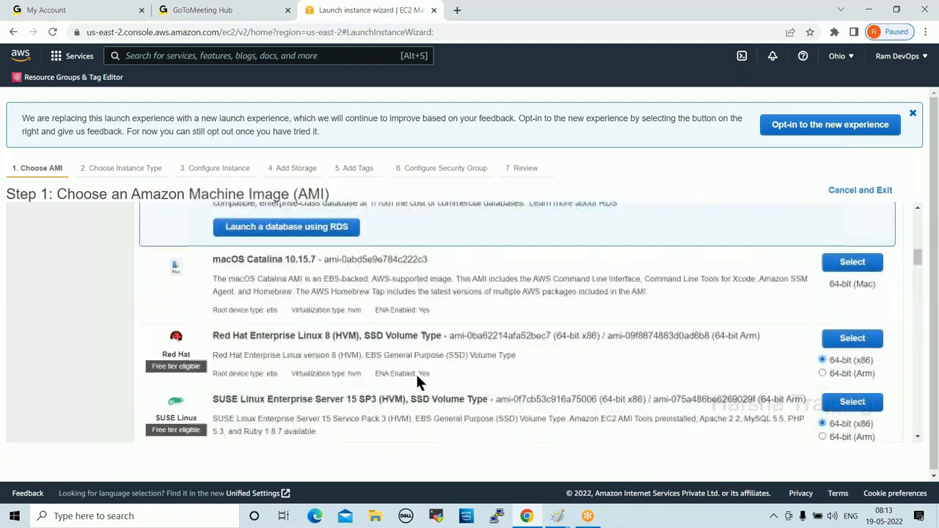
scroll(338, 348, "up", 5)
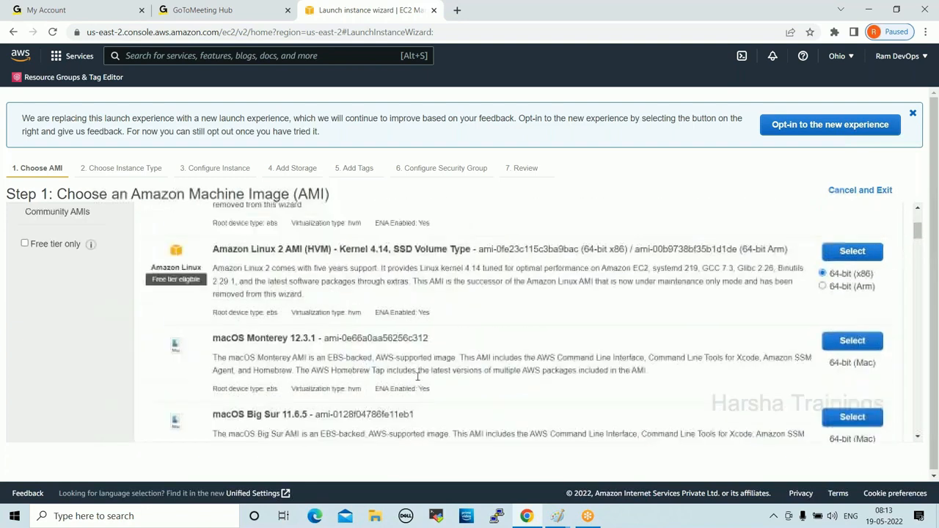
scroll(336, 346, "down", 10)
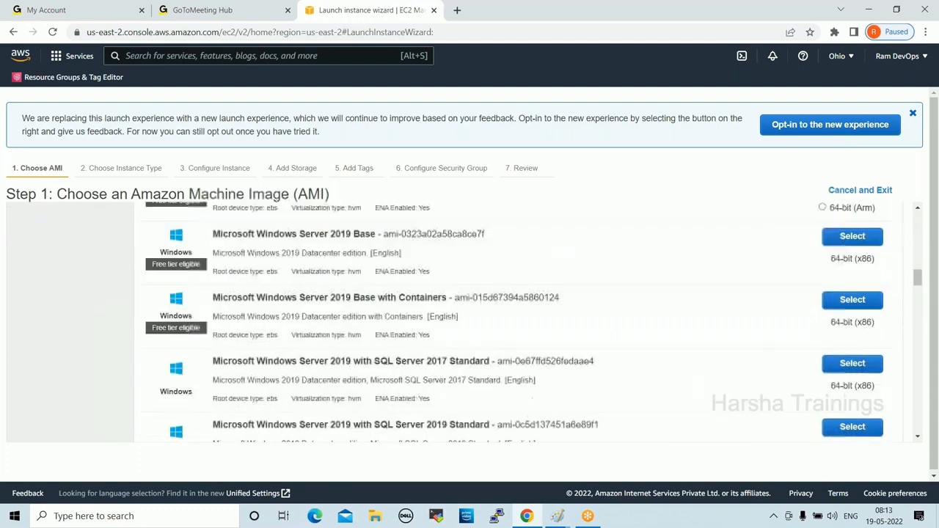
scroll(335, 350, "down", 8)
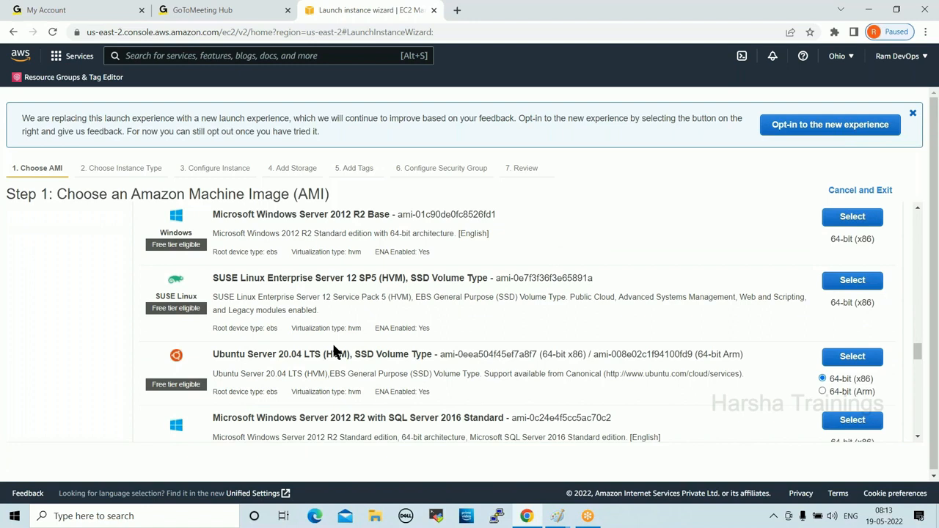
scroll(334, 352, "up", 20)
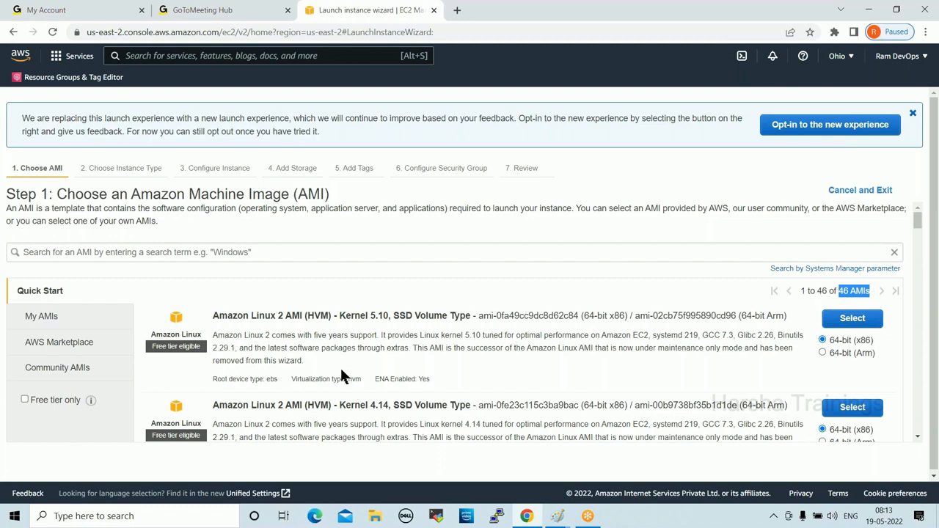
Step: Search the AWS Marketplace AMIs for "centos" and look through the CentOS images
left_click_drag(70, 291, 22, 291)
left_click(58, 345)
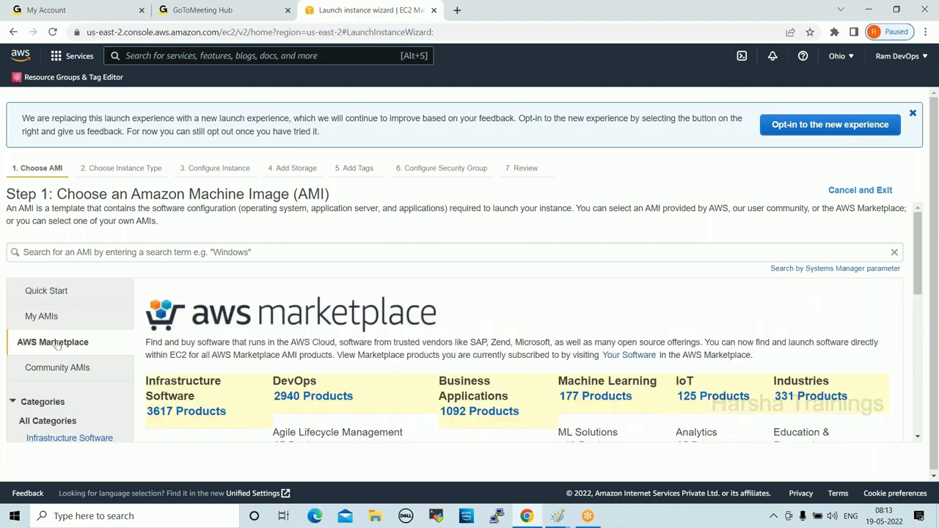
left_click(69, 251)
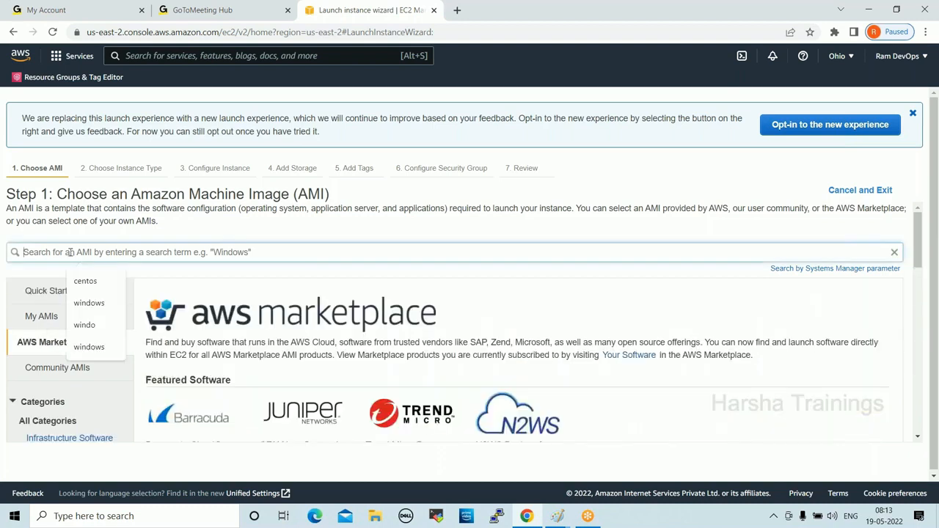
type("centos")
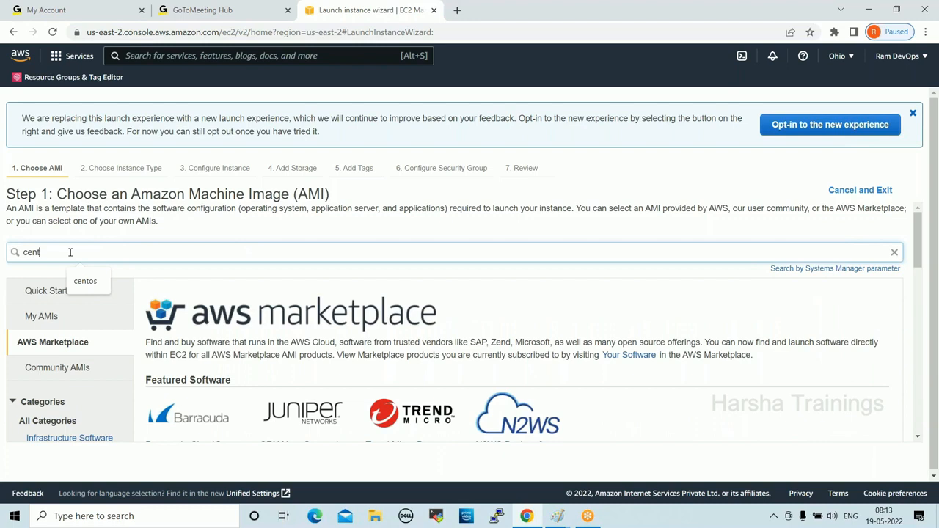
key("Return")
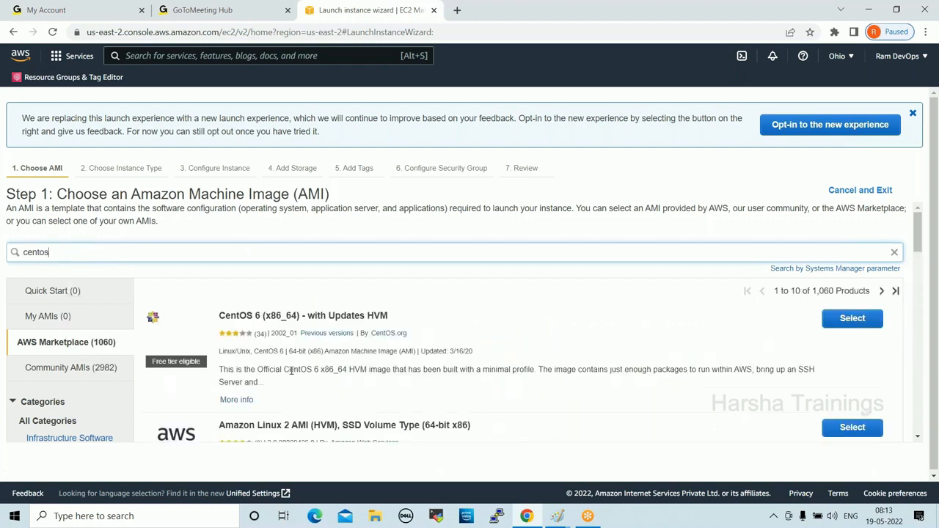
scroll(290, 371, "down", 3)
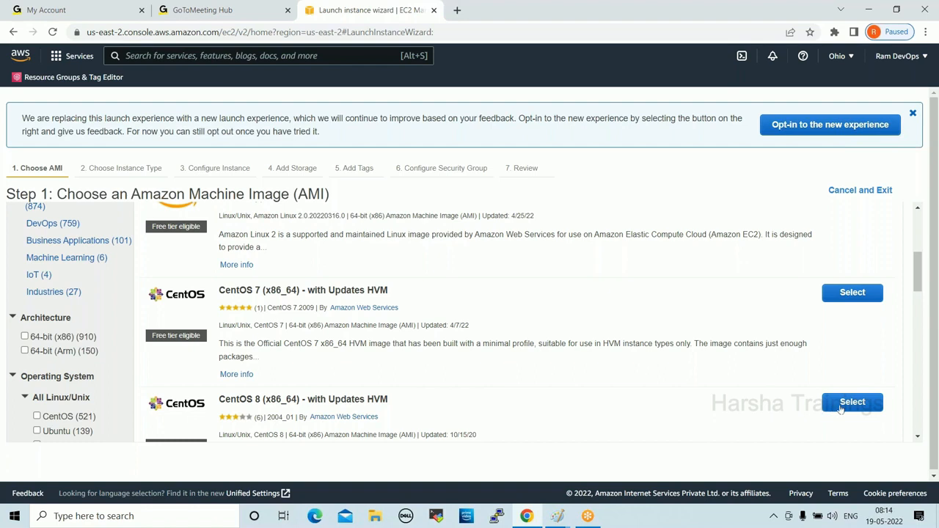
scroll(558, 355, "up", 3)
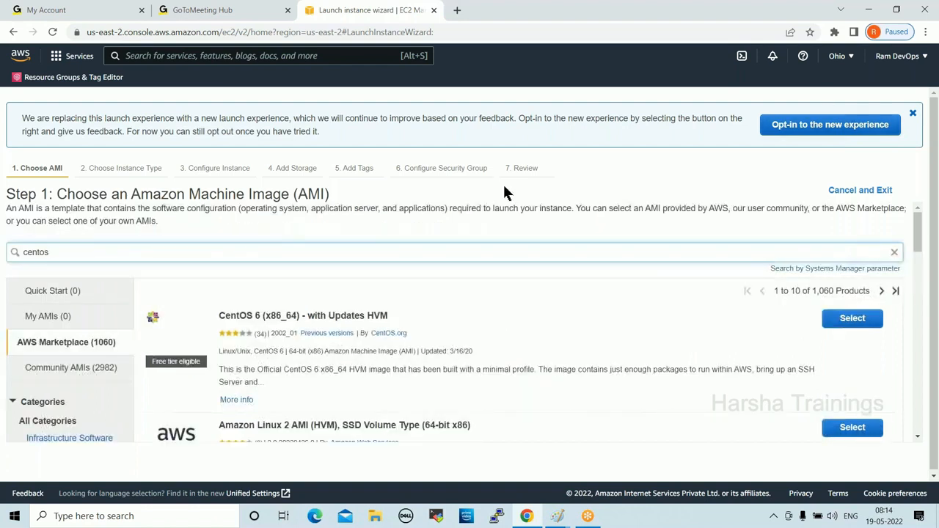
Step: Return to the instances list, restart the launch wizard, and highlight the Free tier eligible label of the Amazon Linux 2 Kernel 5.10 AMI
left_click(13, 31)
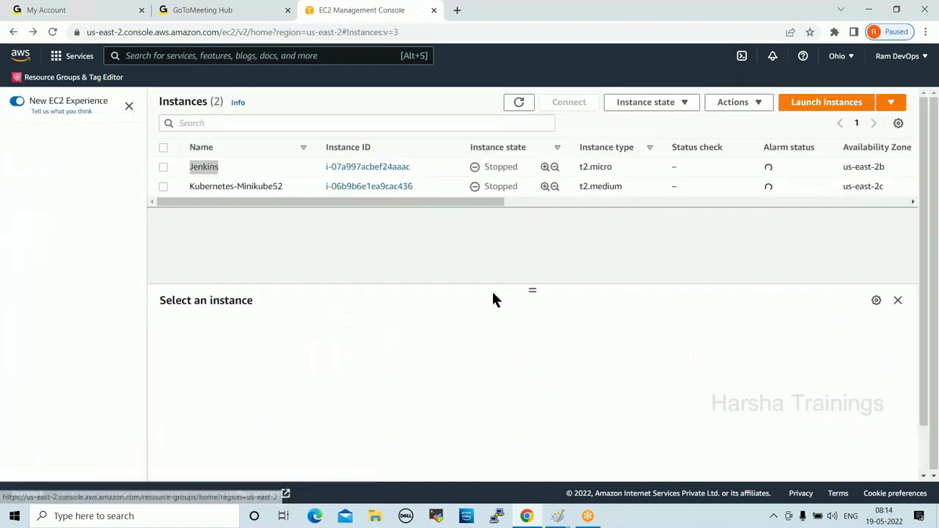
left_click(827, 102)
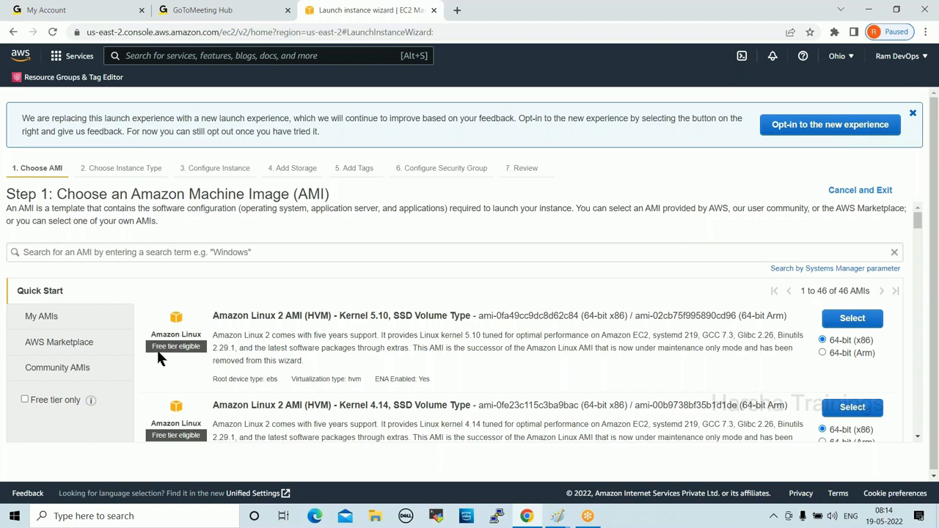
left_click_drag(150, 348, 198, 347)
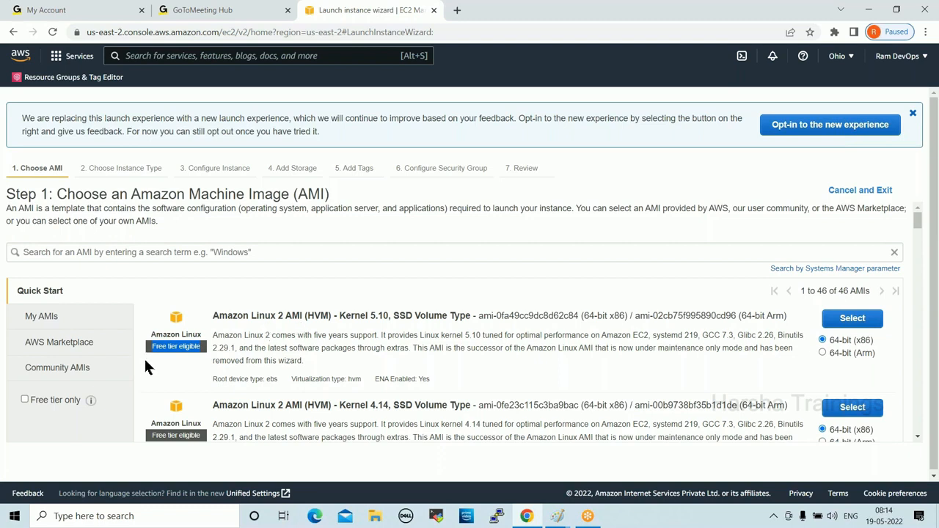
left_click(161, 455)
Step: Check which macOS and Red Hat AMIs are free tier eligible and highlight that label on Red Hat Enterprise Linux 8 (HVM)
scroll(175, 449, "down", 5)
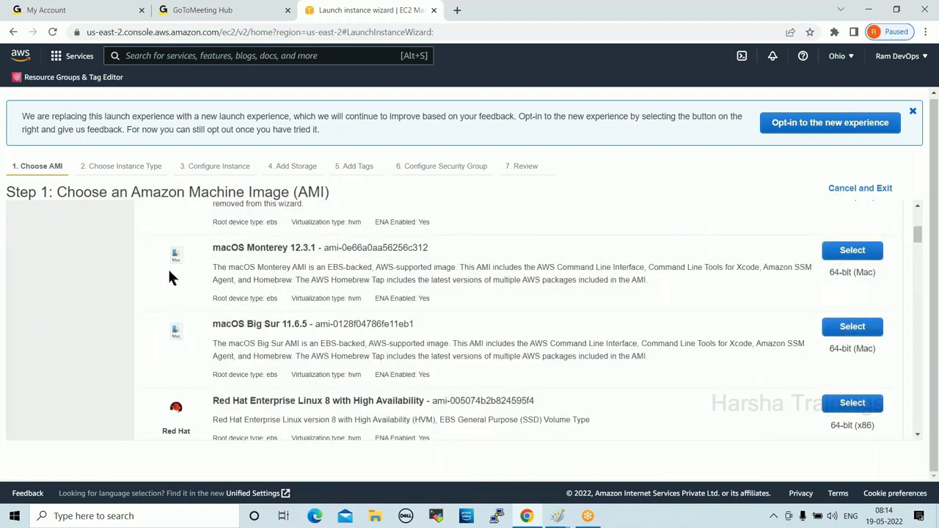
scroll(250, 367, "down", 2)
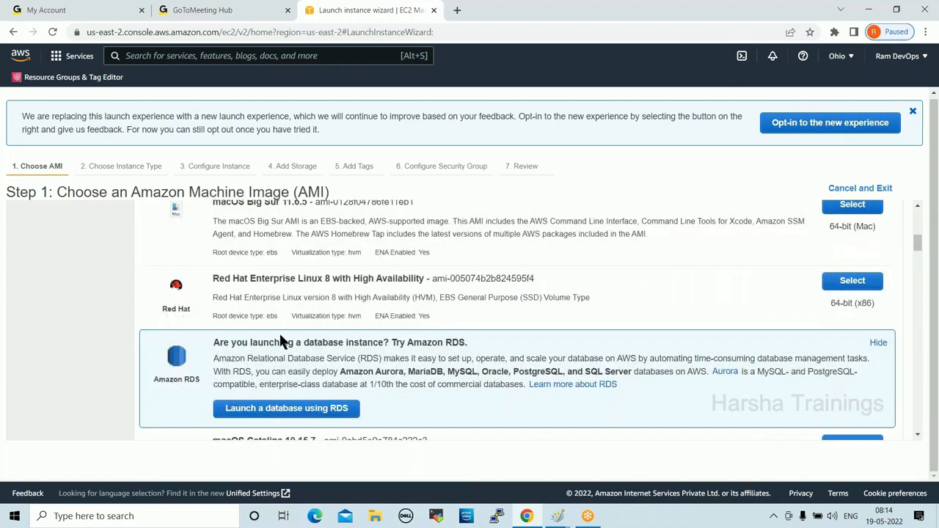
scroll(281, 332, "down", 3)
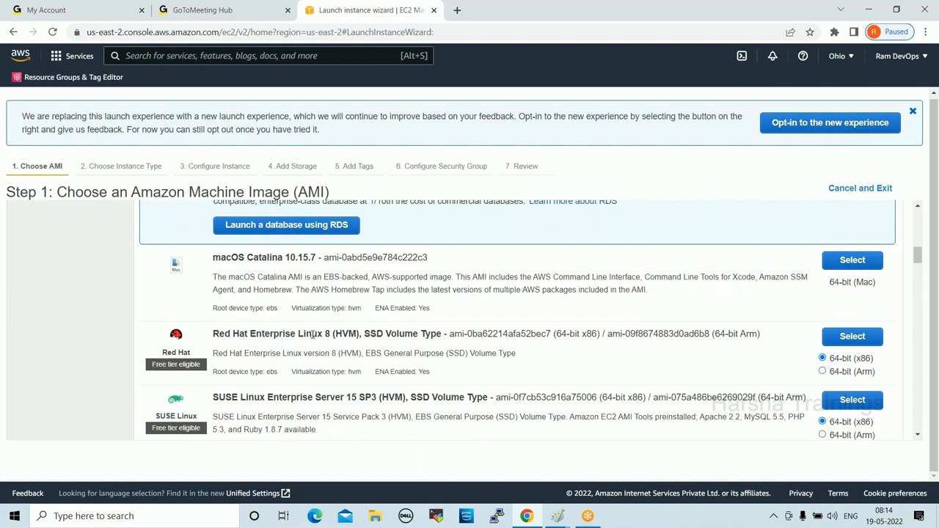
left_click_drag(151, 364, 196, 365)
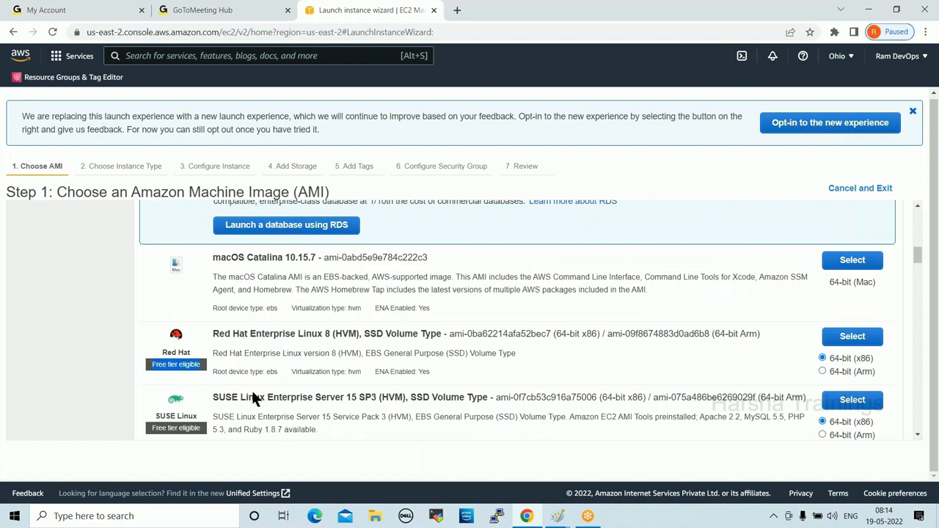
scroll(286, 399, "down", 2)
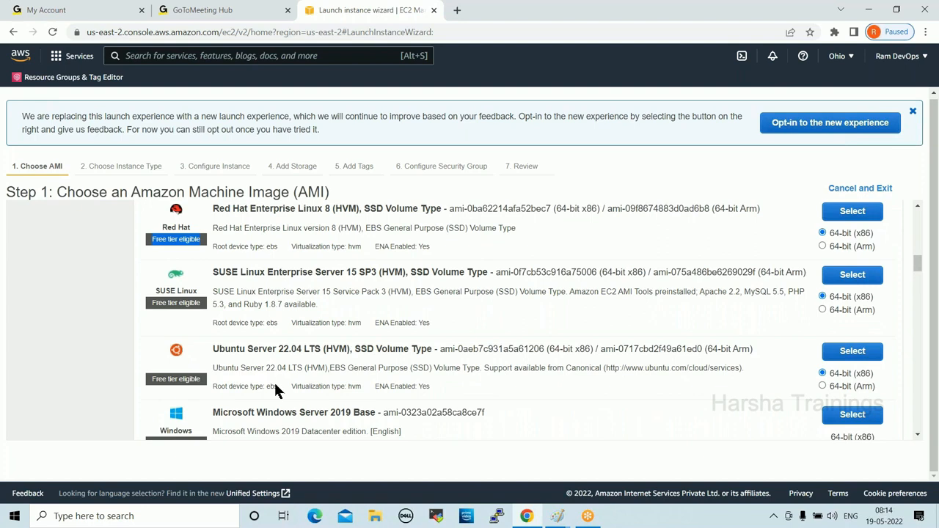
Step: Highlight the Microsoft Windows Server 2019 with SQL Server 2017 Enterprise AMI name and the Free tier eligible label of Debian 10
scroll(274, 381, "down", 2)
scroll(213, 396, "down", 2)
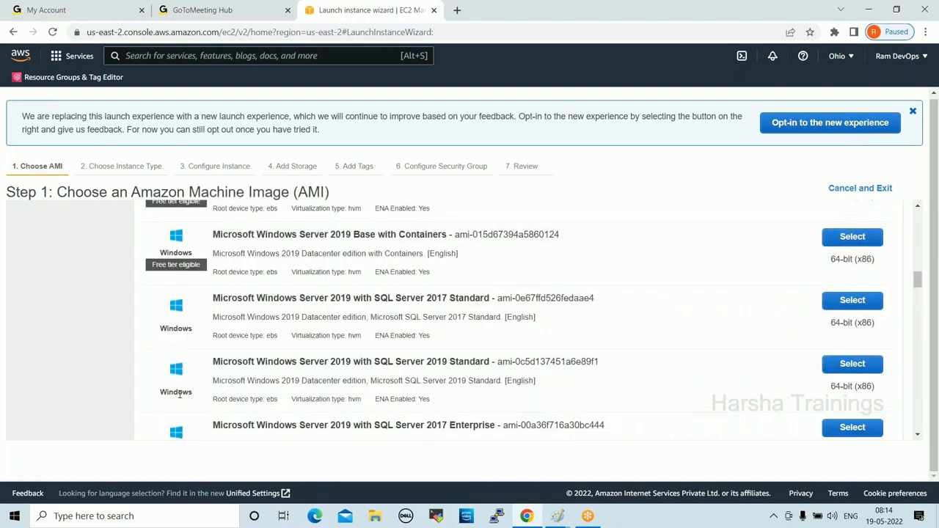
scroll(224, 393, "down", 3)
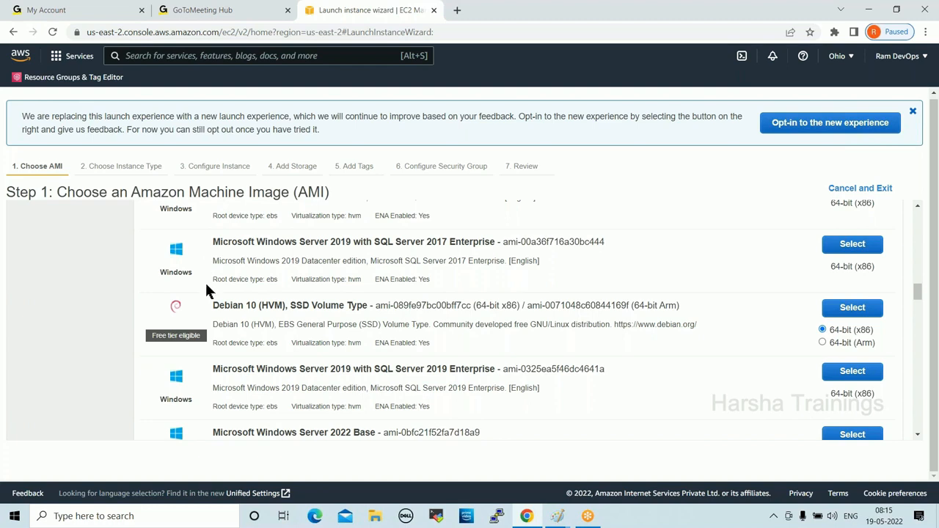
left_click_drag(214, 241, 604, 242)
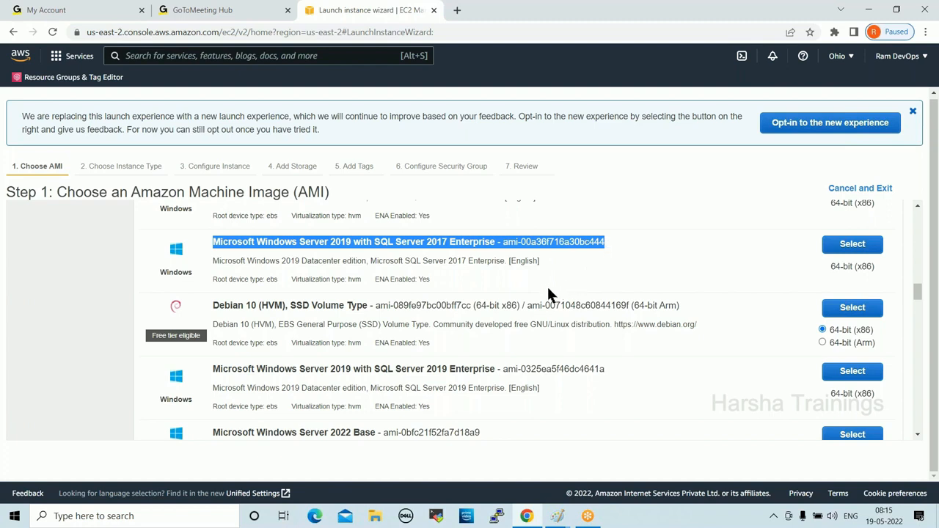
left_click_drag(149, 339, 204, 345)
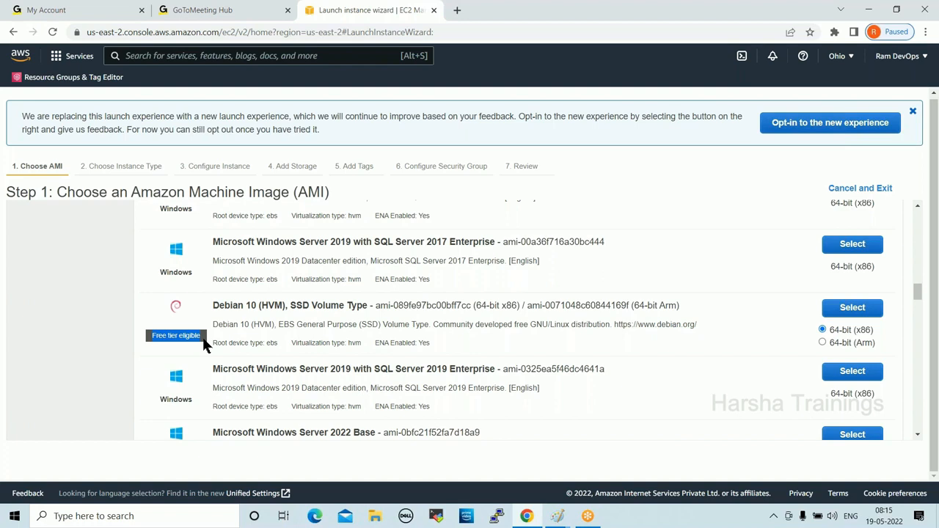
left_click(277, 334)
scroll(293, 327, "down", 10)
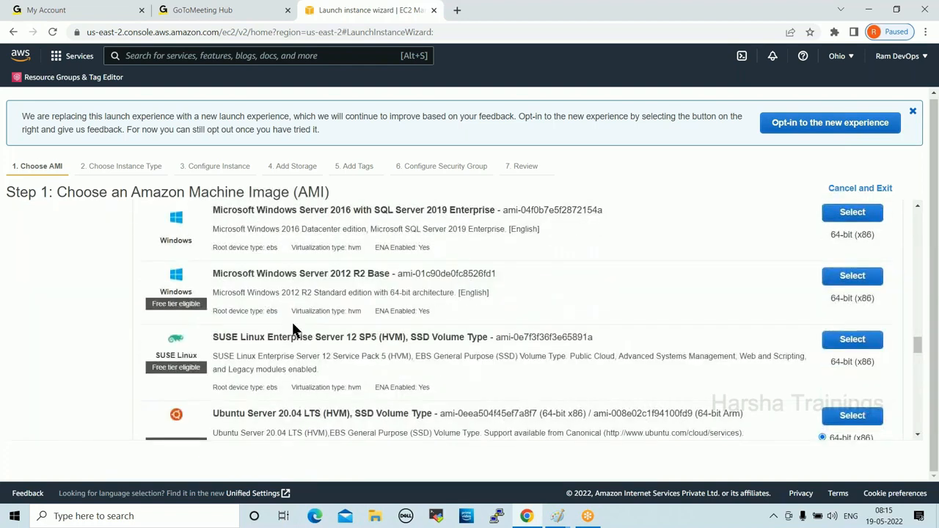
Step: Highlight the Amazon Linux 2 name and choose the Amazon Linux 2 AMI (HVM) - Kernel 5.10 image in its 64-bit (x86) variant
scroll(292, 330, "up", 20)
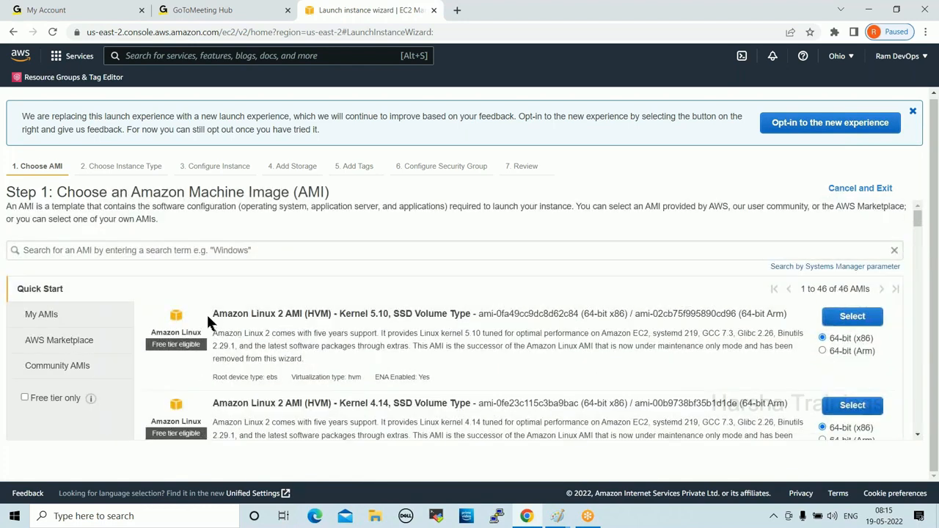
left_click_drag(208, 315, 284, 313)
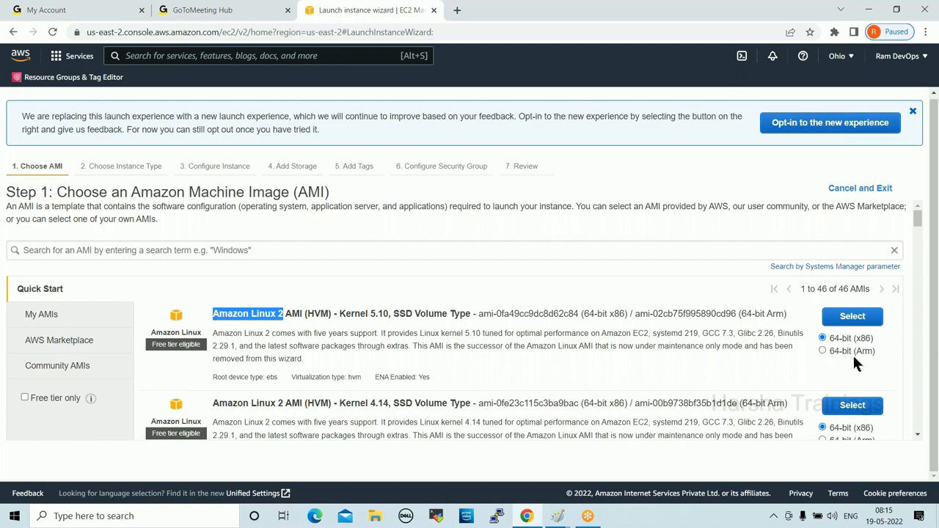
left_click_drag(874, 338, 767, 358)
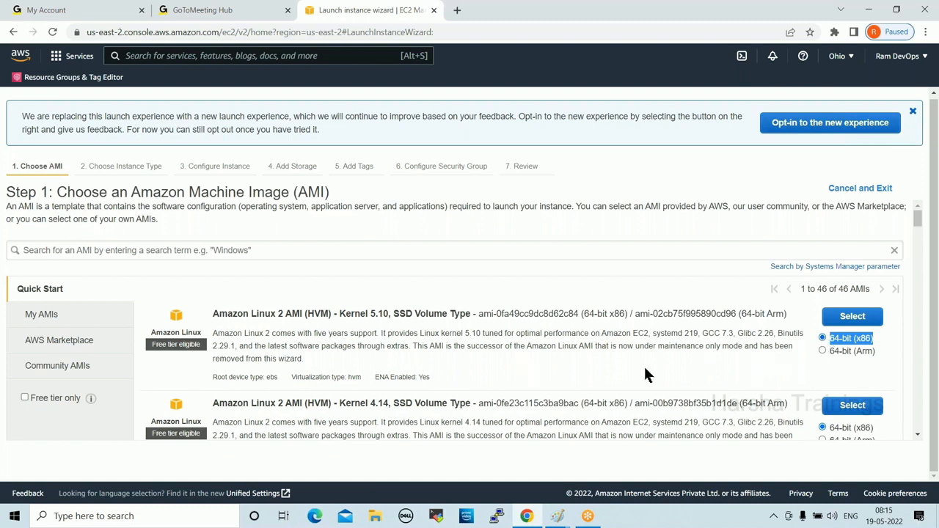
left_click(876, 337)
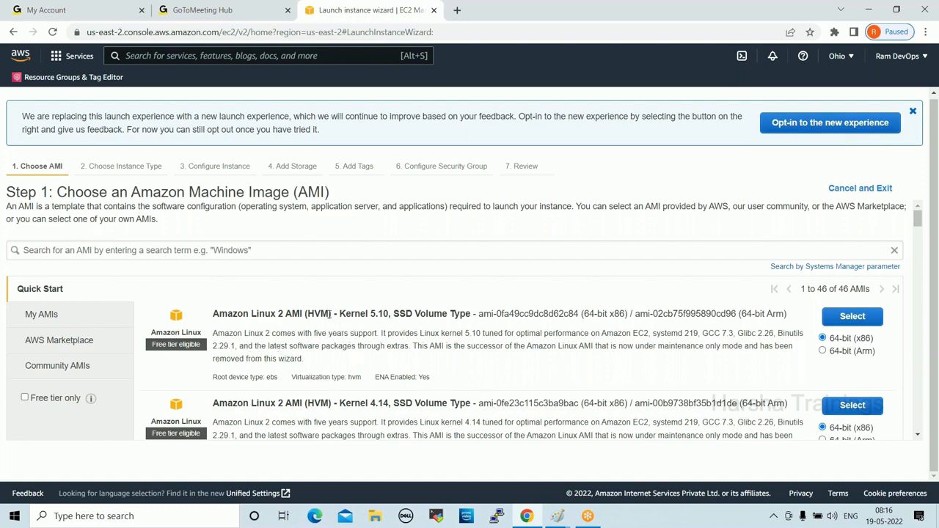
left_click(849, 321)
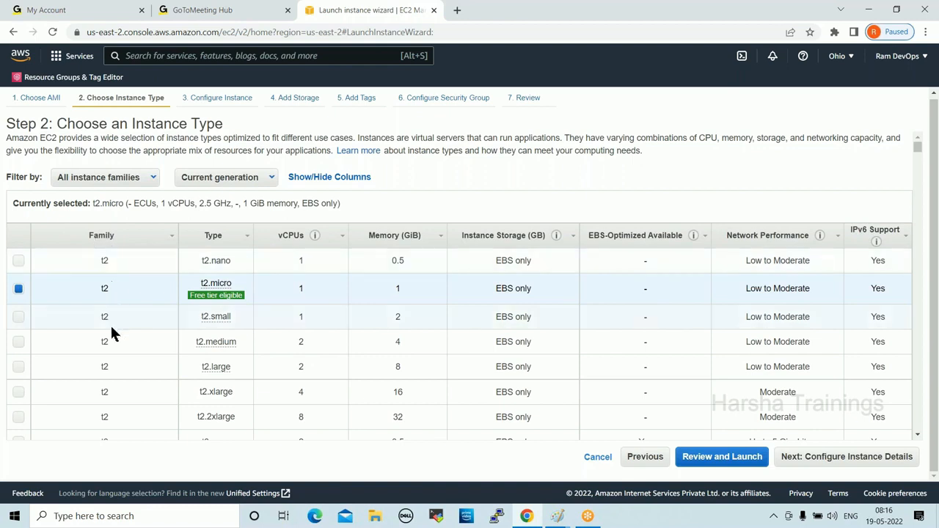
Step: Look through the t2, t3, t3a and t4g instance types in the instance type table
scroll(125, 356, "down", 5)
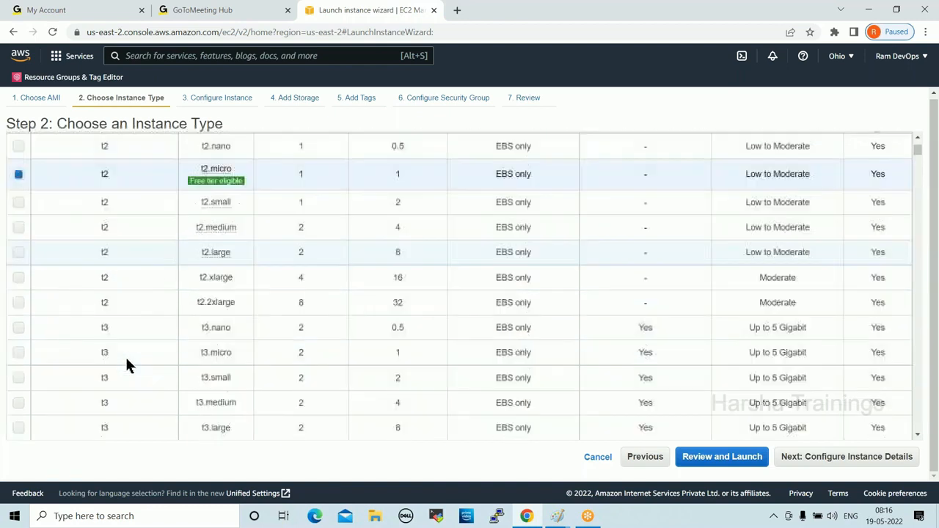
scroll(130, 360, "down", 5)
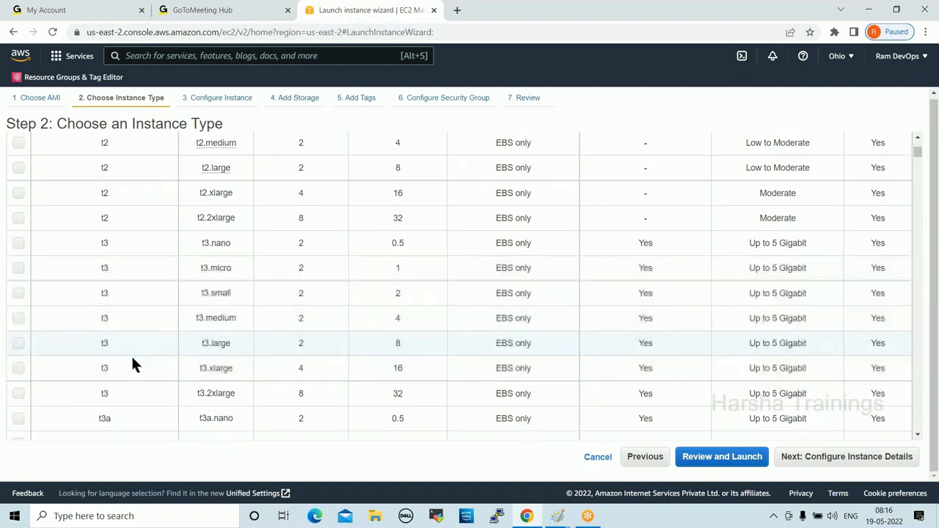
scroll(125, 403, "up", 1)
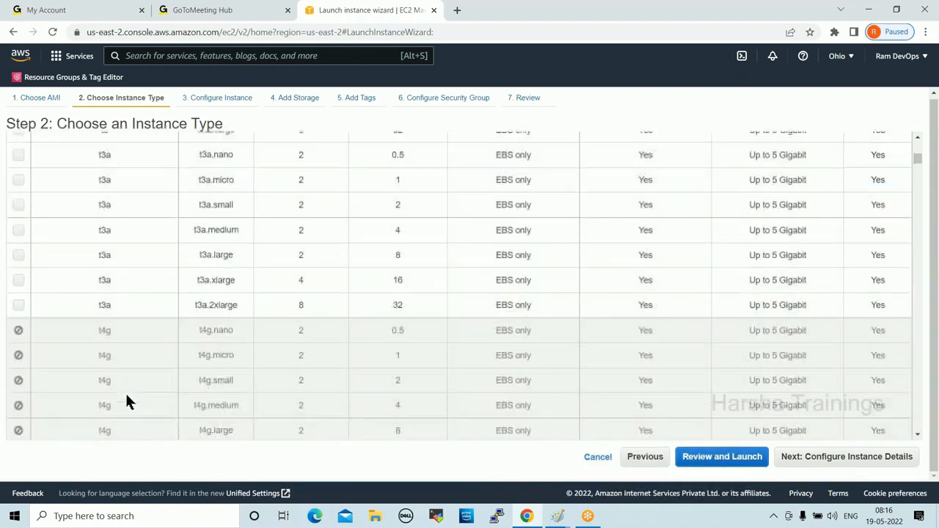
scroll(123, 367, "down", 1)
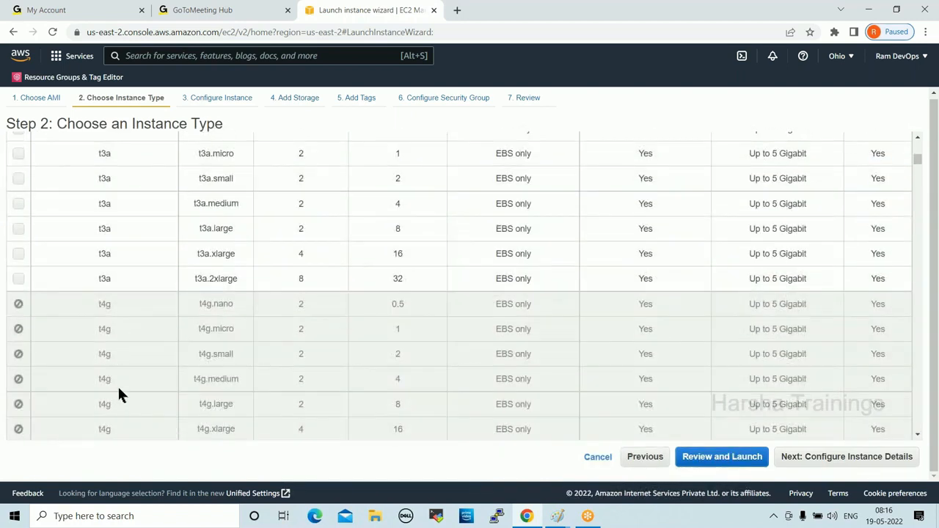
scroll(129, 343, "up", 10)
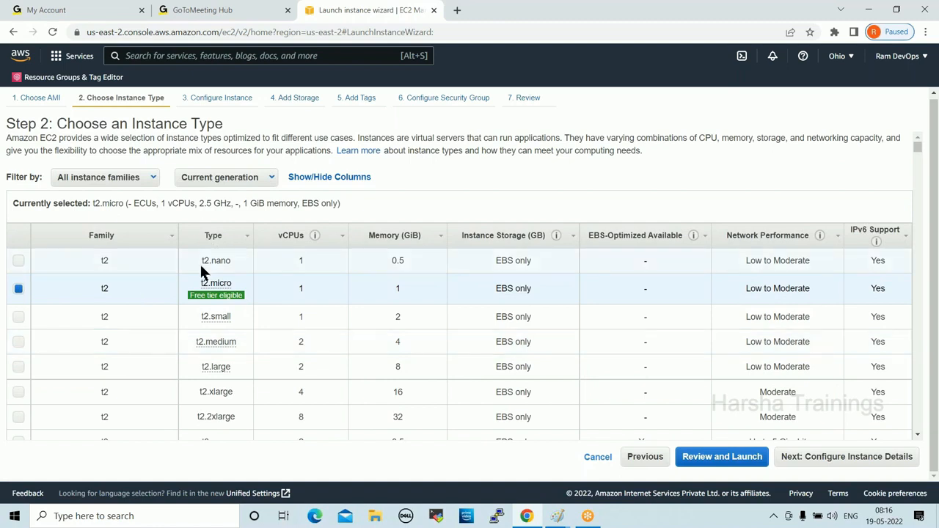
Step: Highlight the memory, instance storage and network performance of t2.micro and read its Free tier eligible explanation
mouse_move(216, 295)
left_click(399, 291)
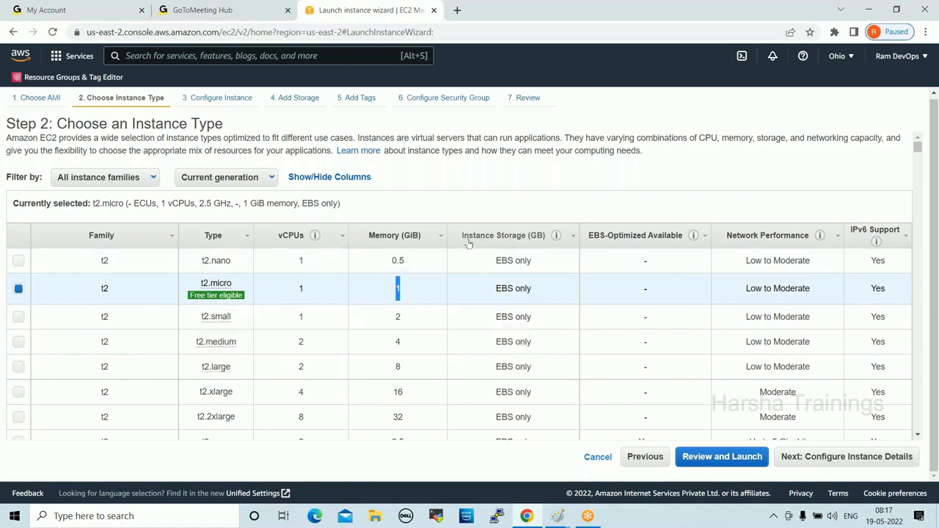
left_click_drag(530, 290, 494, 293)
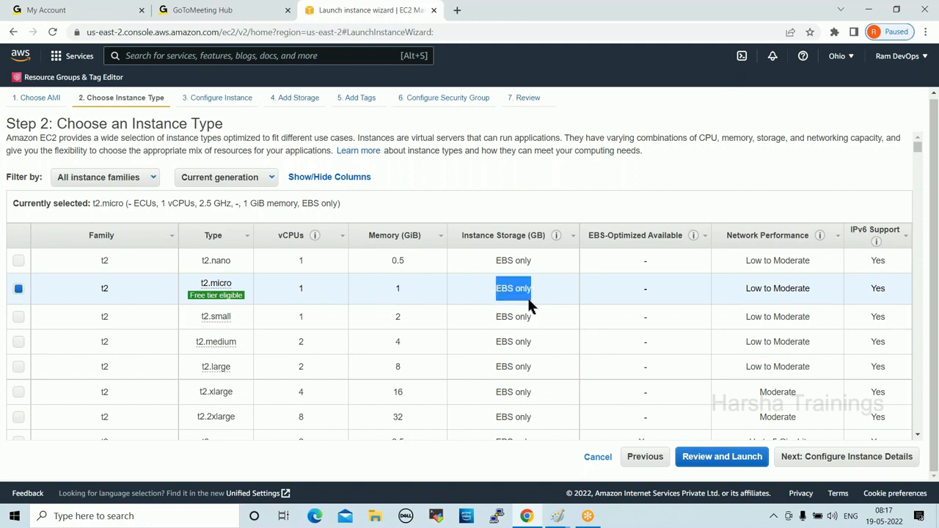
left_click(742, 292)
left_click_drag(741, 290, 815, 291)
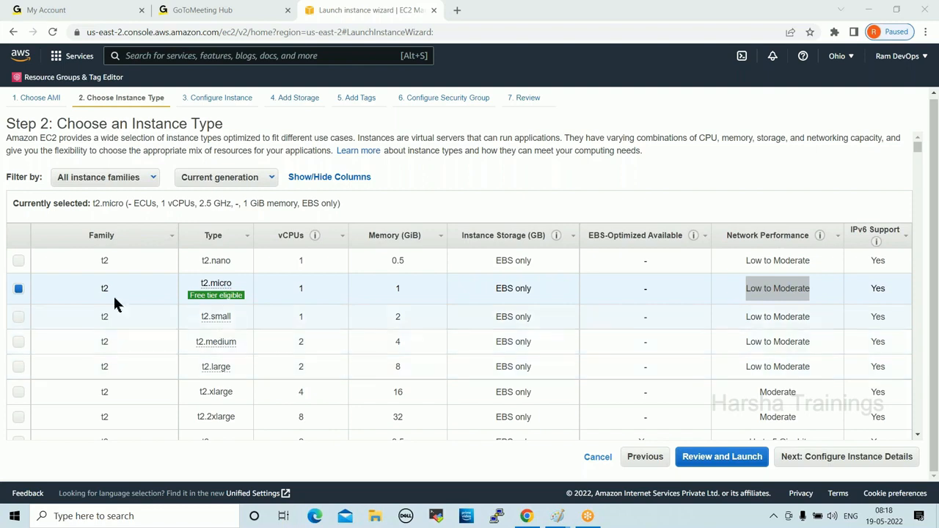
left_click(215, 295)
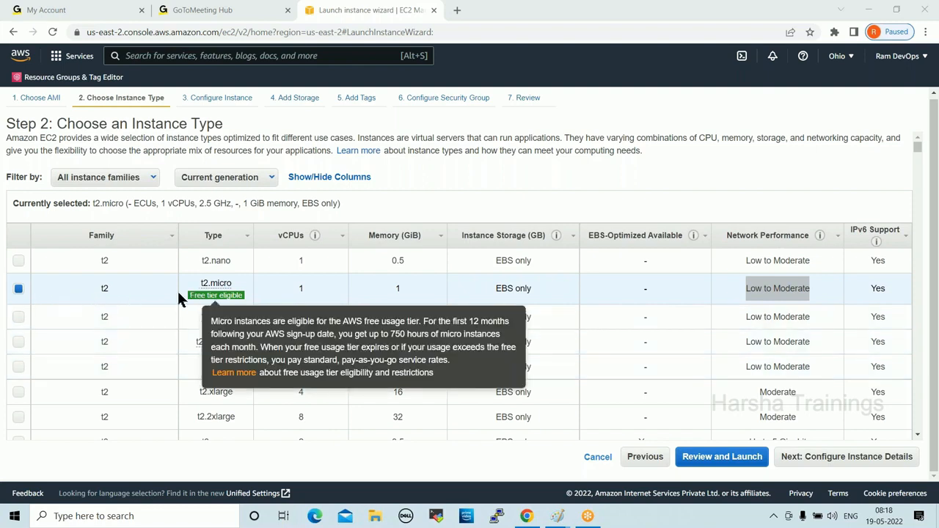
Step: Continue to the instance details with t2.micro, try 100 as the number of instances, and set it back to 1
left_click(817, 458)
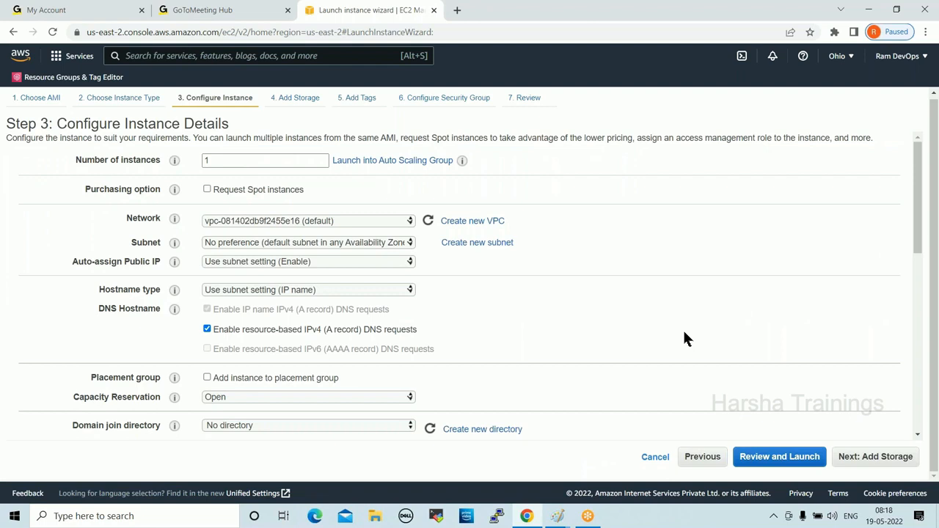
left_click(208, 160)
double_click(208, 160)
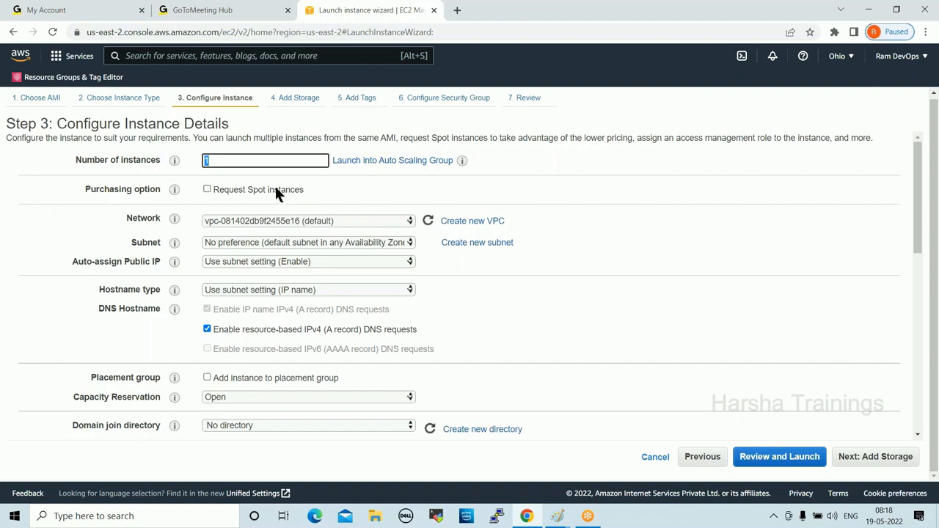
type("100")
key("BackSpace")
key("BackSpace")
Step: Highlight the Purchasing option label, enable Request Spot instances, and highlight the current prices
left_click_drag(85, 189, 161, 190)
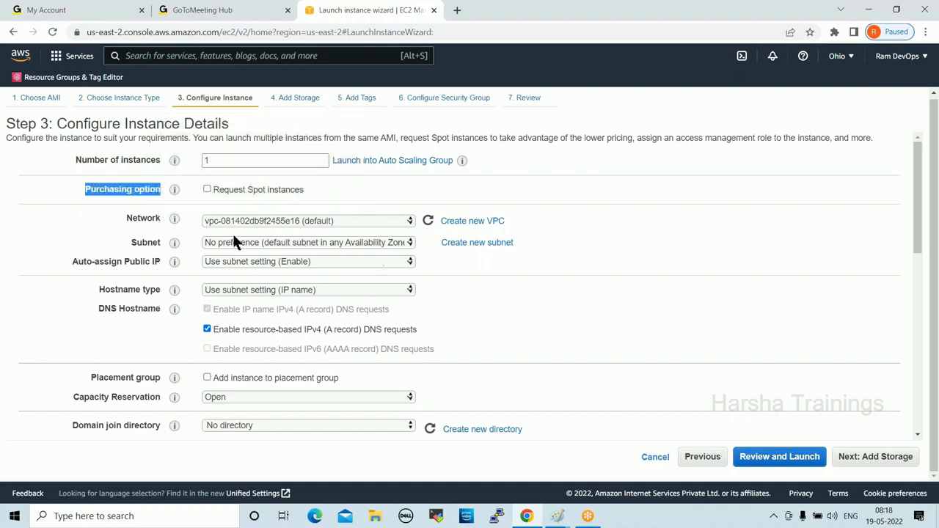
left_click(207, 191)
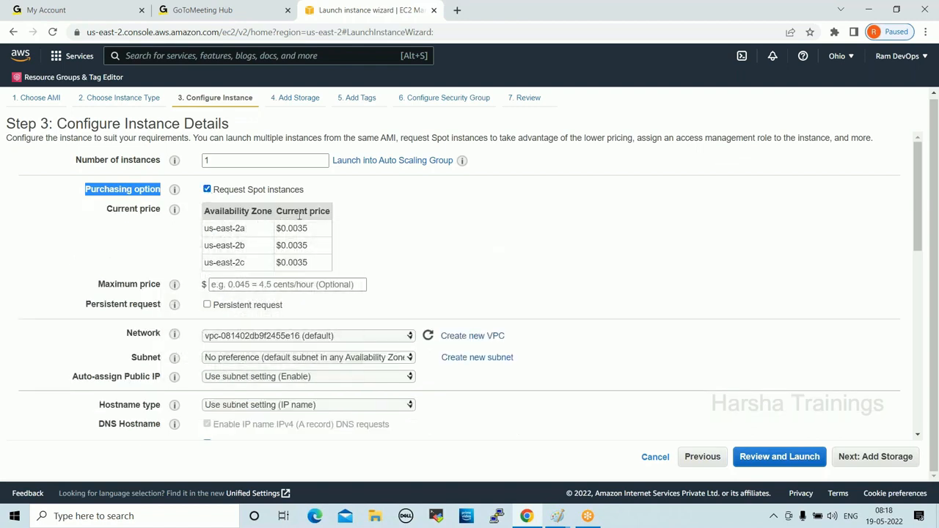
left_click_drag(308, 263, 310, 239)
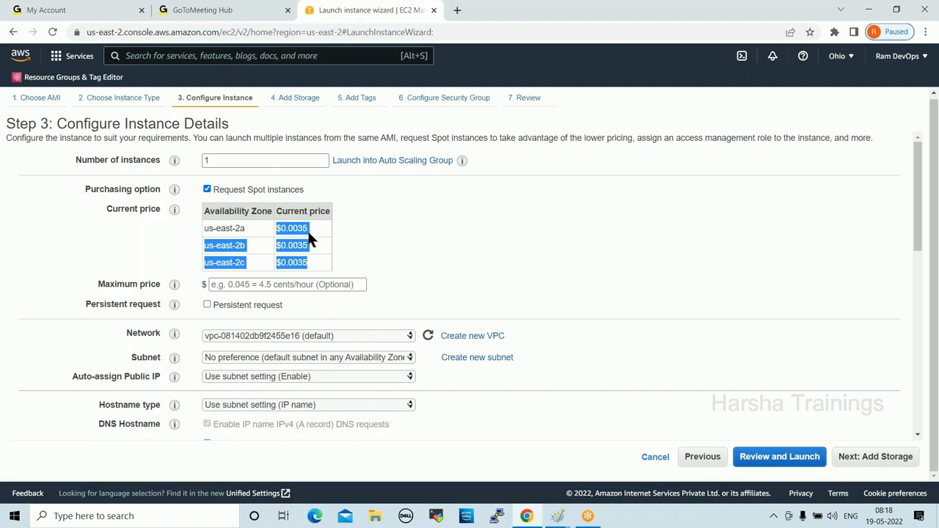
left_click(374, 229)
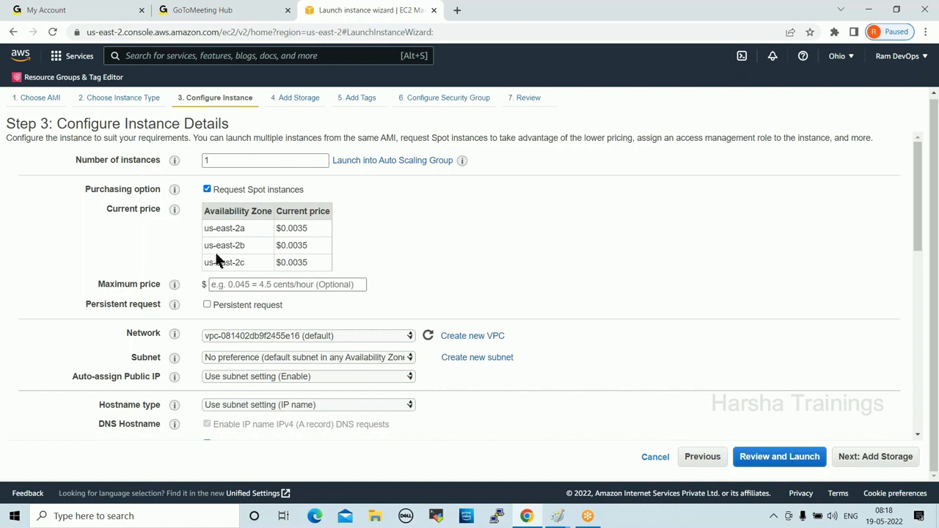
Step: Highlight the Availability Zone heading, the zones and their Spot prices, and toggle Request Spot instances off and on again
left_click_drag(205, 213, 275, 211)
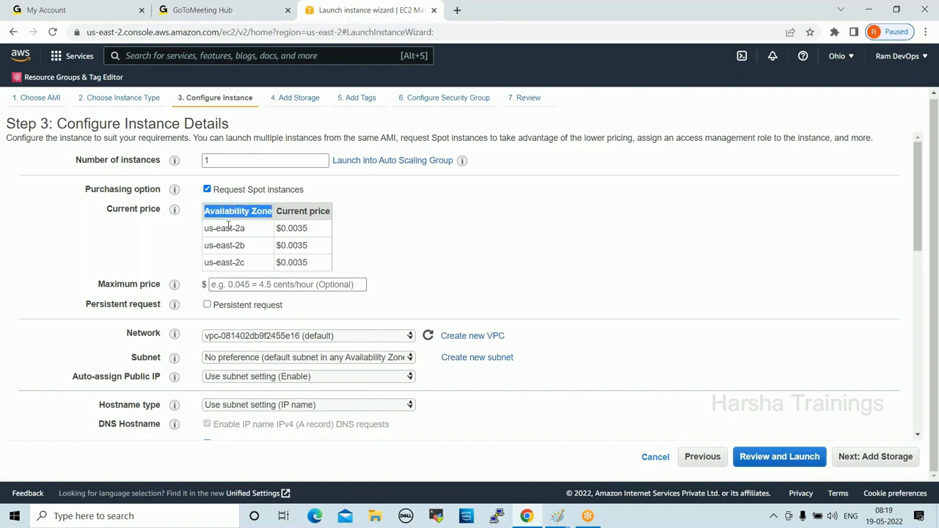
mouse_move(246, 262)
left_mouse_down()
mouse_move(204, 229)
mouse_move(226, 219)
mouse_move(253, 252)
left_mouse_up()
left_click(377, 223)
left_click(355, 251)
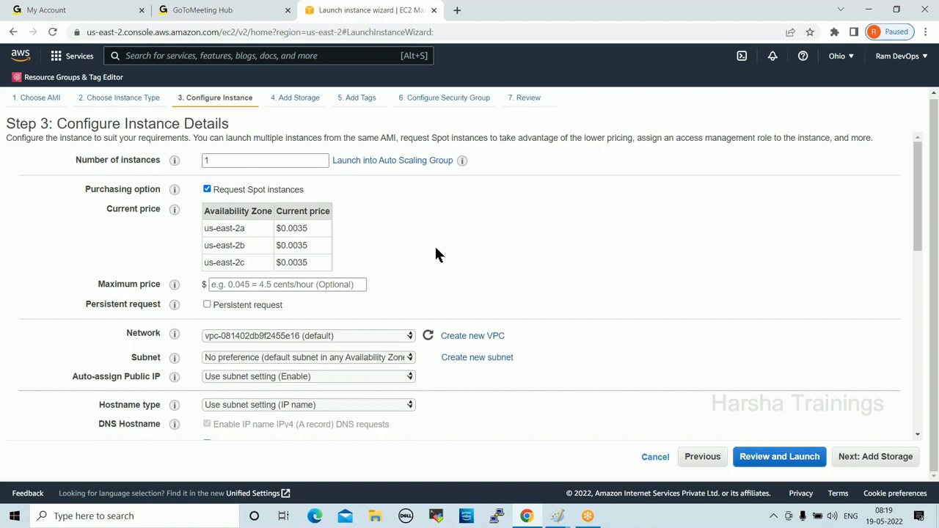
left_click_drag(309, 261, 214, 192)
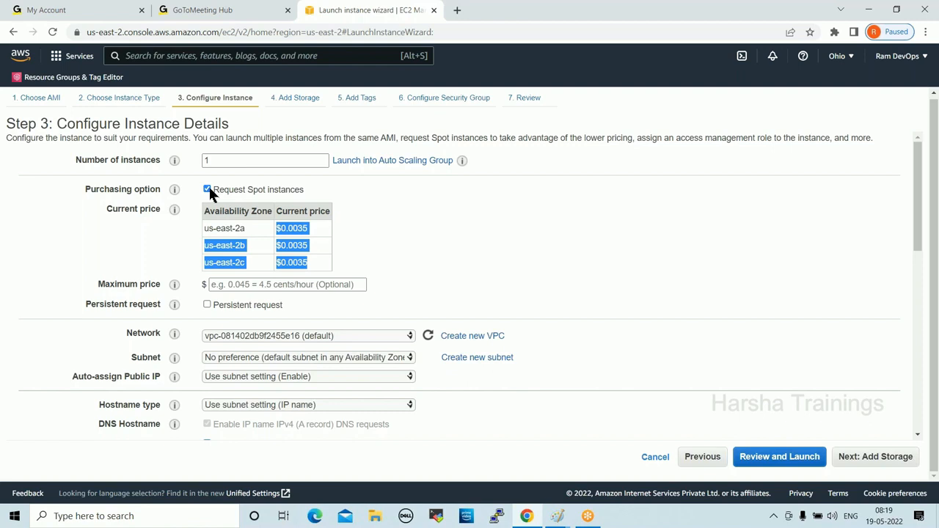
left_click(207, 189)
left_click(207, 189)
Step: Switch to the EC2 (Elastic Compute Cloud) drawing in Paint and draw a large gray rectangle outline about 1167 × 839 px
left_click(558, 516)
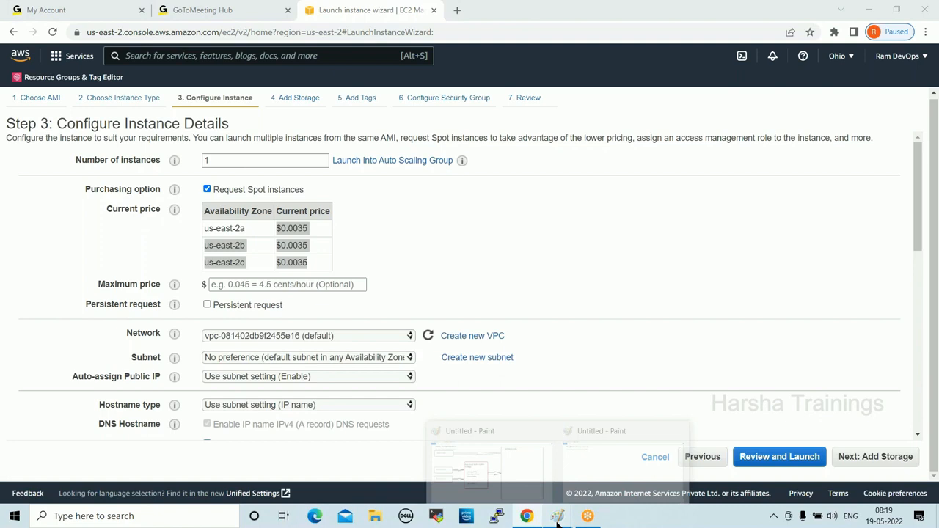
left_click(603, 476)
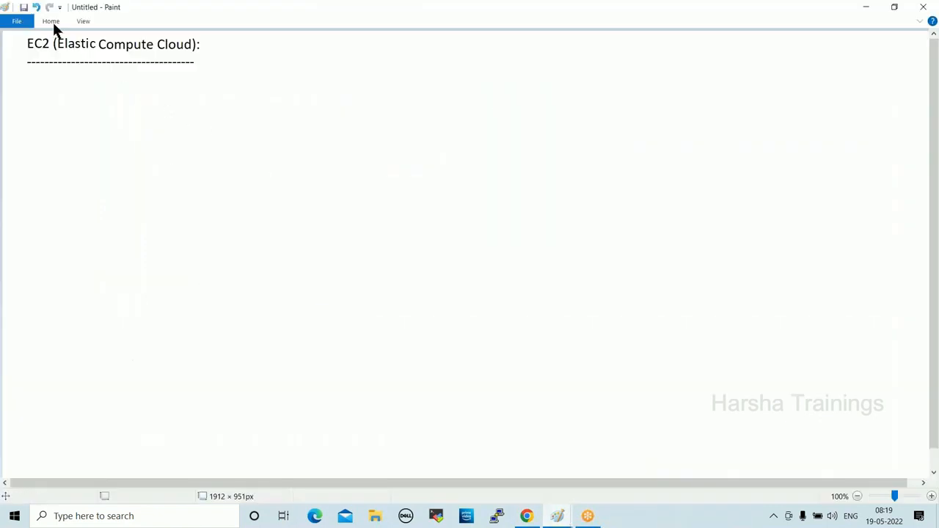
left_click(51, 22)
left_click(250, 37)
mouse_move(231, 47)
left_mouse_down()
mouse_move(247, 174)
mouse_move(388, 428)
mouse_move(794, 449)
mouse_move(803, 459)
left_mouse_up()
left_click(49, 21)
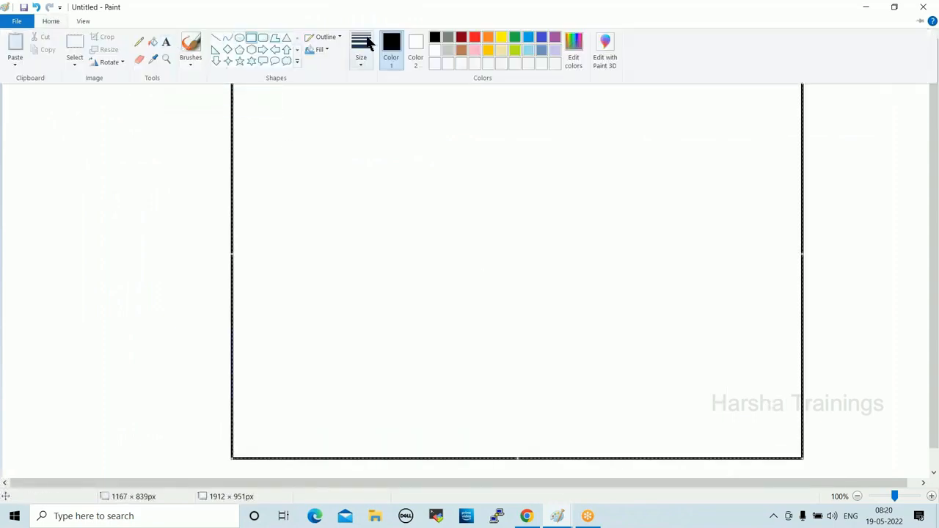
left_click(447, 37)
Step: Add the text "Datacenter" beside the left edge of the large rectangle
left_click(52, 22)
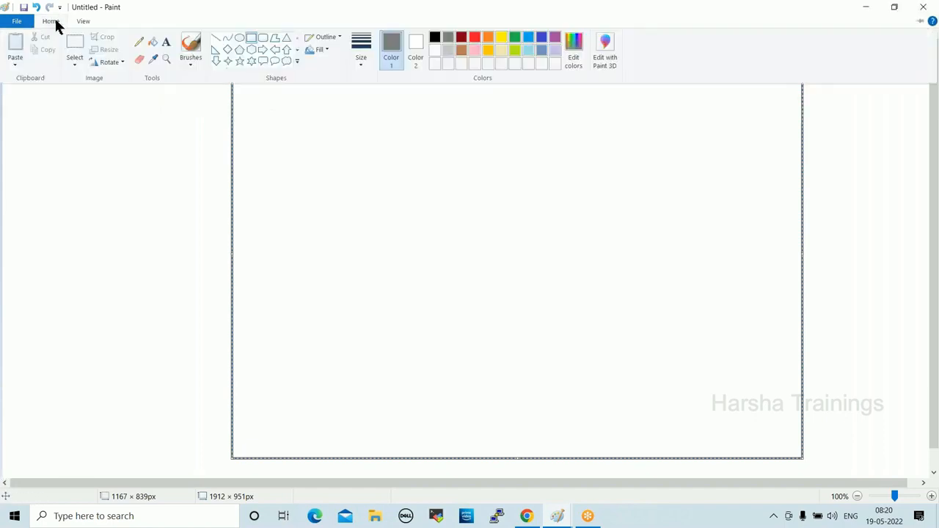
left_click(166, 42)
left_click_drag(89, 212, 249, 284)
type("Mum")
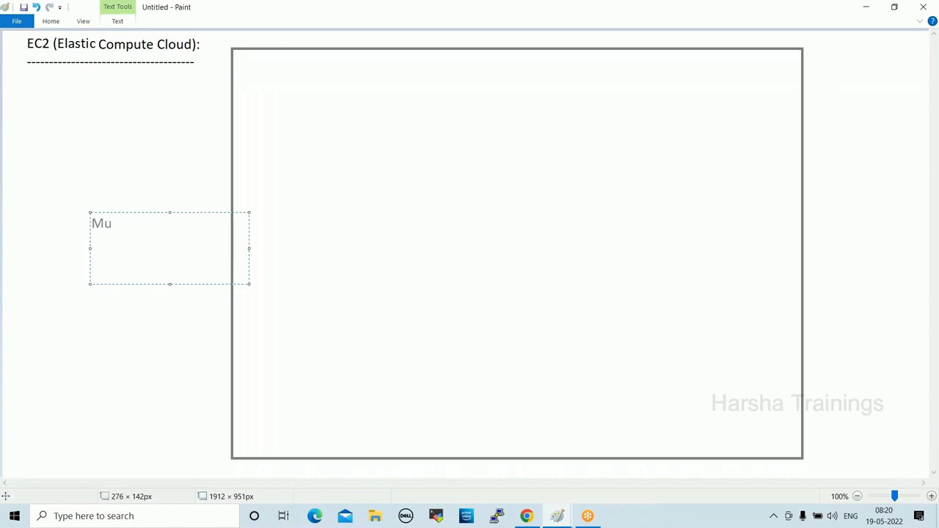
key("BackSpace")
key("BackSpace")
key("BackSpace")
type("Datacenter")
Step: Narrow the Datacenter text box to about 207 × 135 px and recolor its text black
left_click_drag(87, 212, 150, 221)
left_click_drag(217, 231, 136, 231)
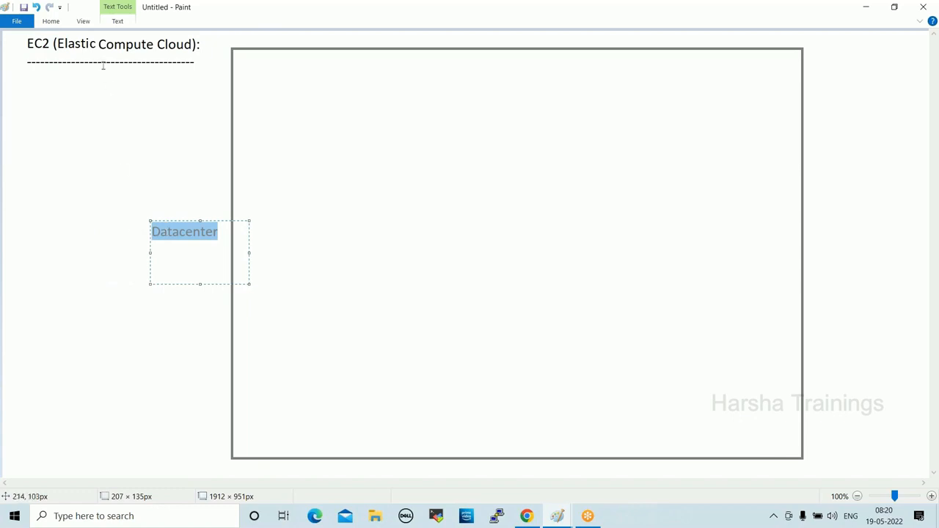
left_click(55, 22)
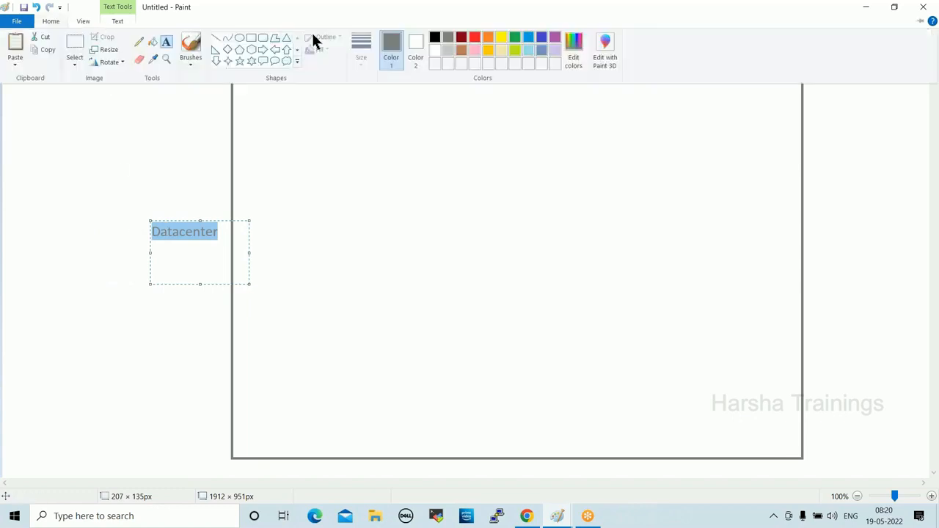
left_click(435, 38)
left_click(392, 230)
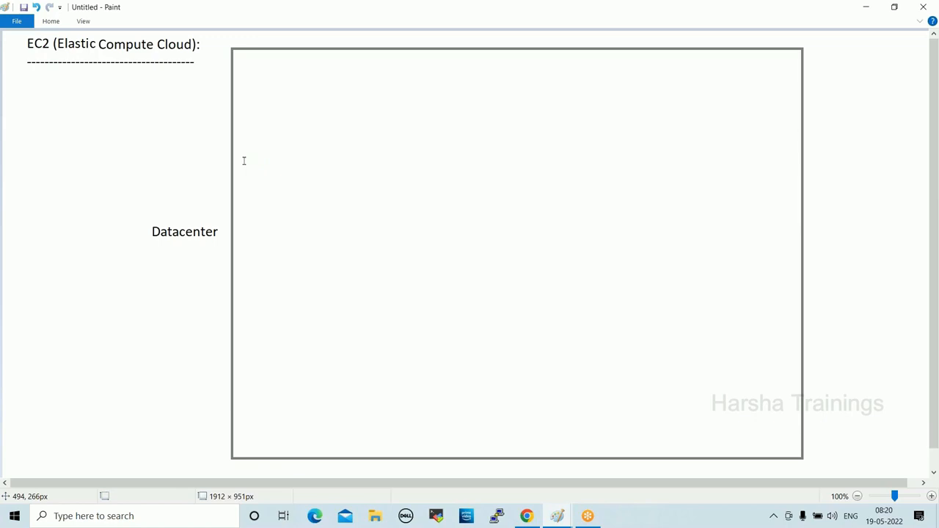
Step: Add the text "30 -40%" in the upper-left corner inside the rectangle
left_click(54, 21)
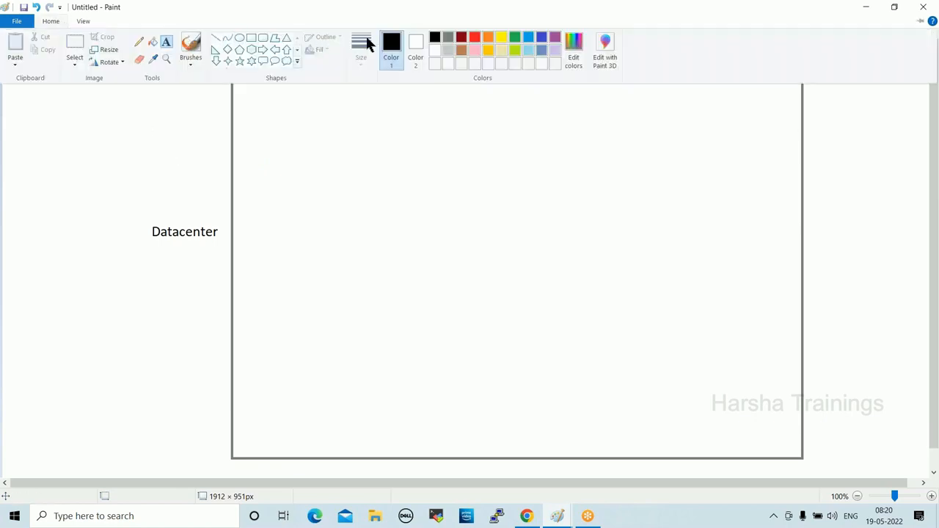
left_click(166, 42)
left_click(242, 63)
left_click_drag(259, 87, 452, 117)
type("30")
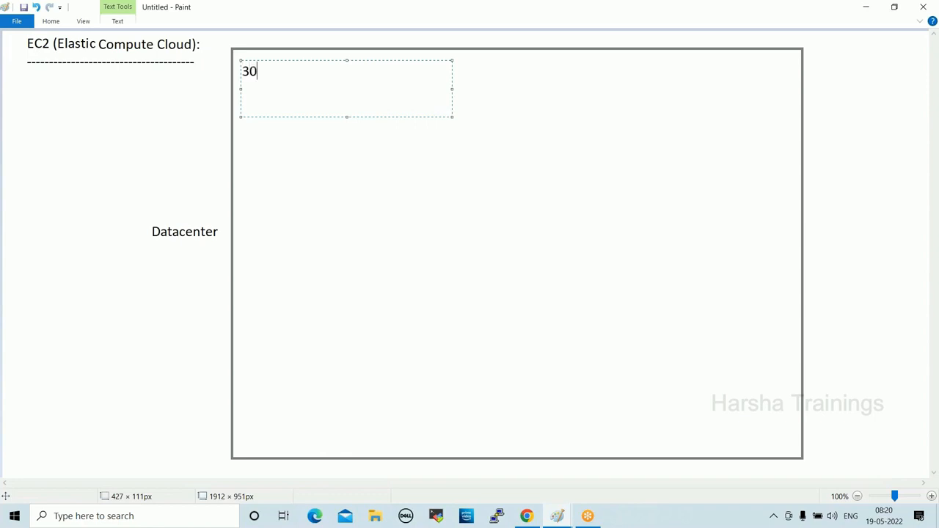
type(" -40%")
Step: Enlarge the text box to about 682 × 136 px and add "1000 - 300-400" two lines below the percentage
left_click_drag(452, 117, 573, 124)
key("Return")
key("Return")
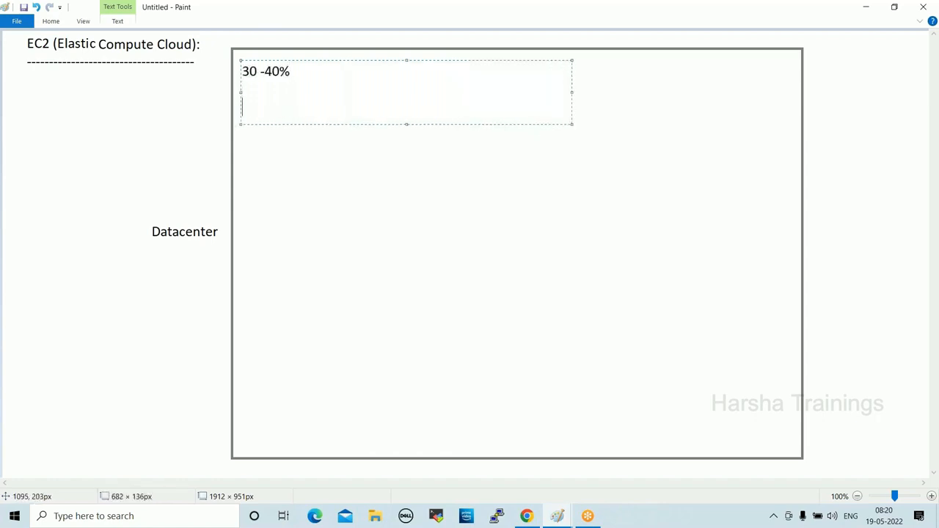
type("1000  -  300-400")
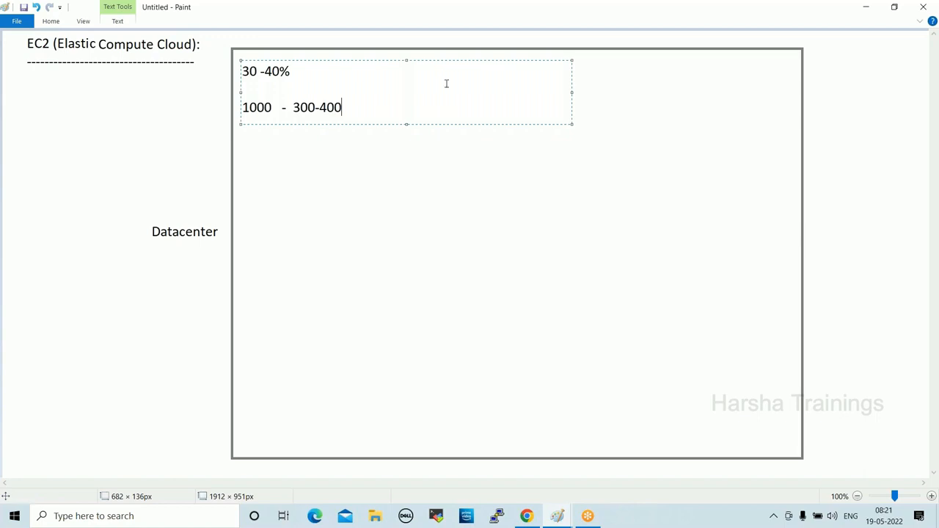
Step: Add "90%" after "30 -40%" on the first line of the text box inside the rectangle
left_click(319, 66)
type("90%")
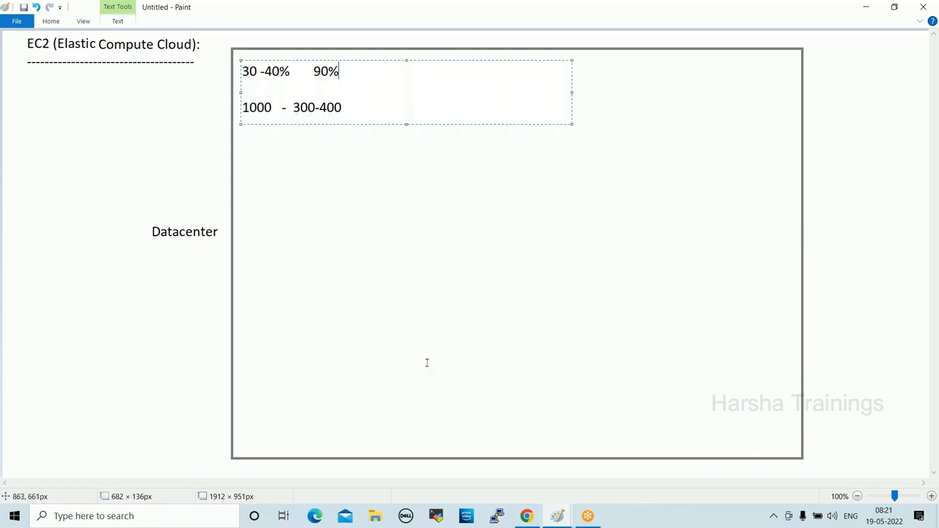
Step: Switch to Chrome and turn off the Spot instances request in the launch wizard's purchasing option
left_click(527, 516)
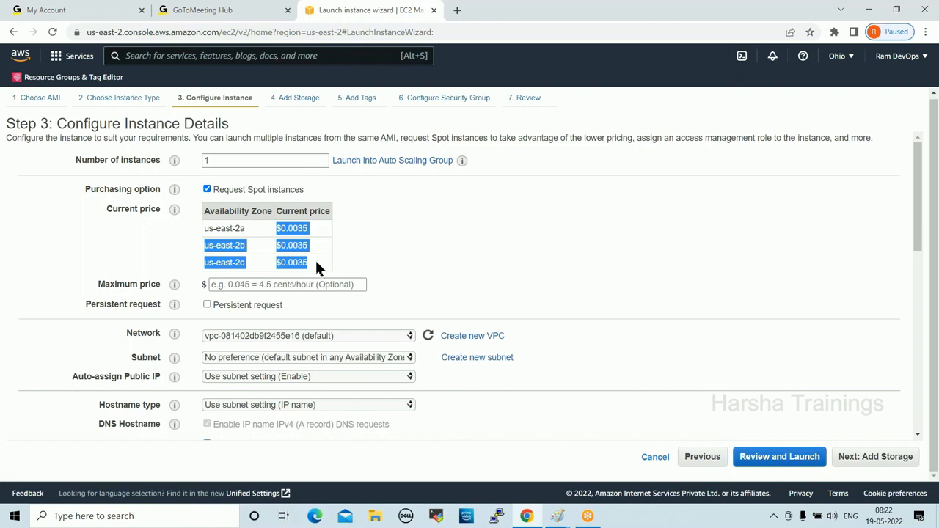
left_click(207, 189)
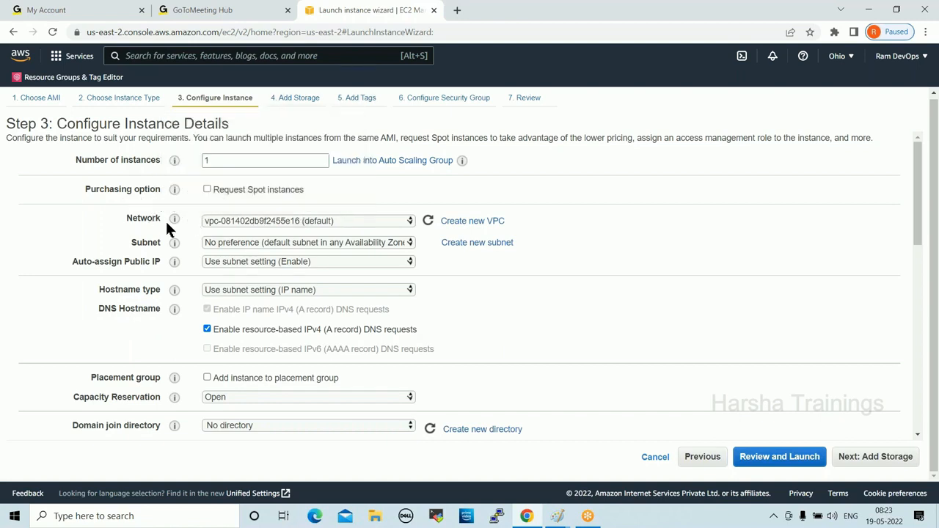
Step: Examine the network and VPC settings and the options down to the domain join directory
left_click_drag(122, 217, 164, 219)
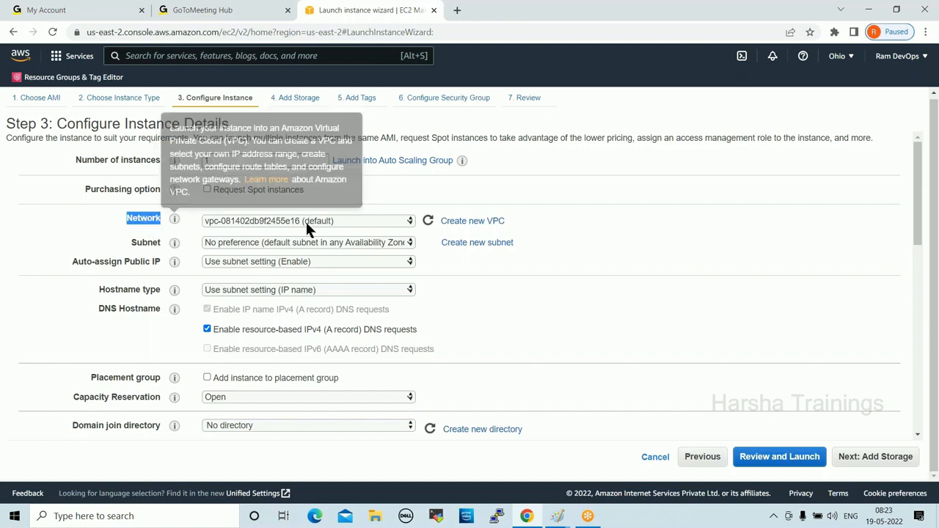
left_click_drag(514, 220, 487, 220)
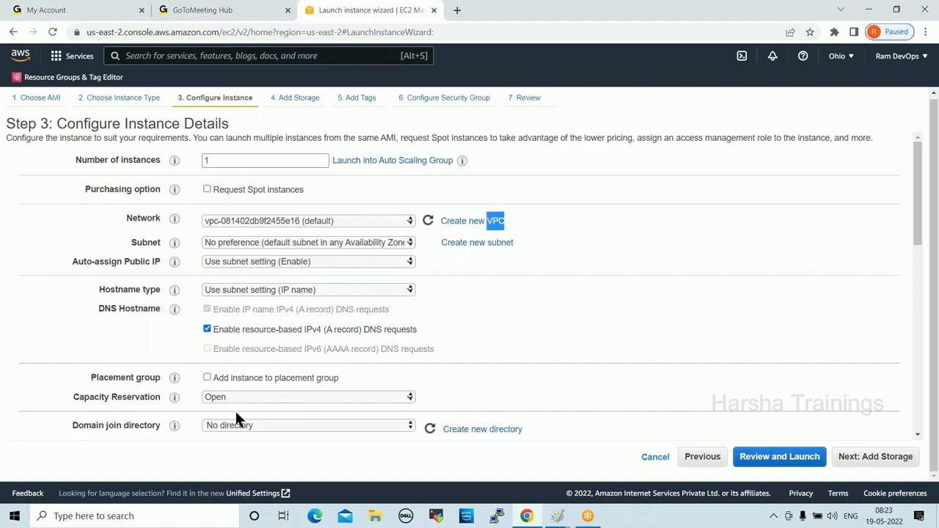
left_click_drag(534, 428, 123, 225)
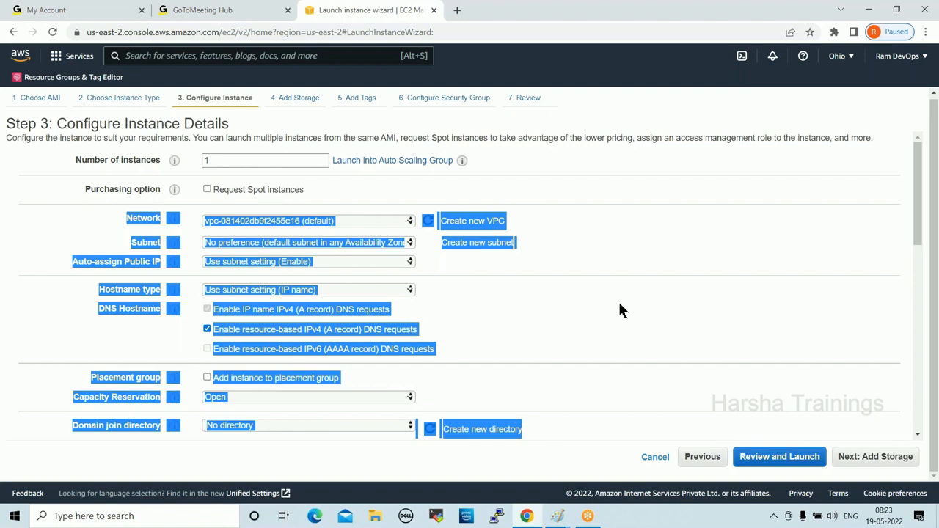
Step: Examine the IAM role setting and its explanation, along with the region list and the account menu
scroll(627, 304, "down", 4)
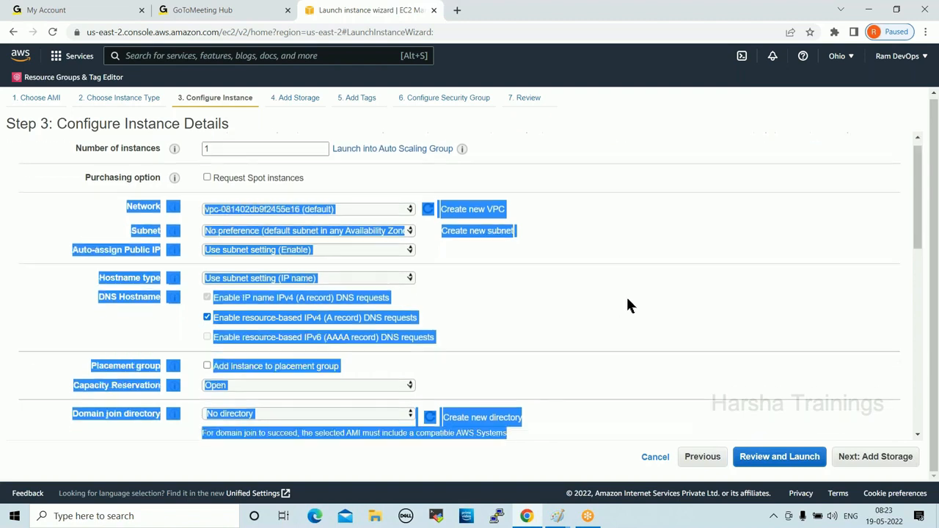
left_click_drag(125, 182, 323, 425)
left_click(148, 187)
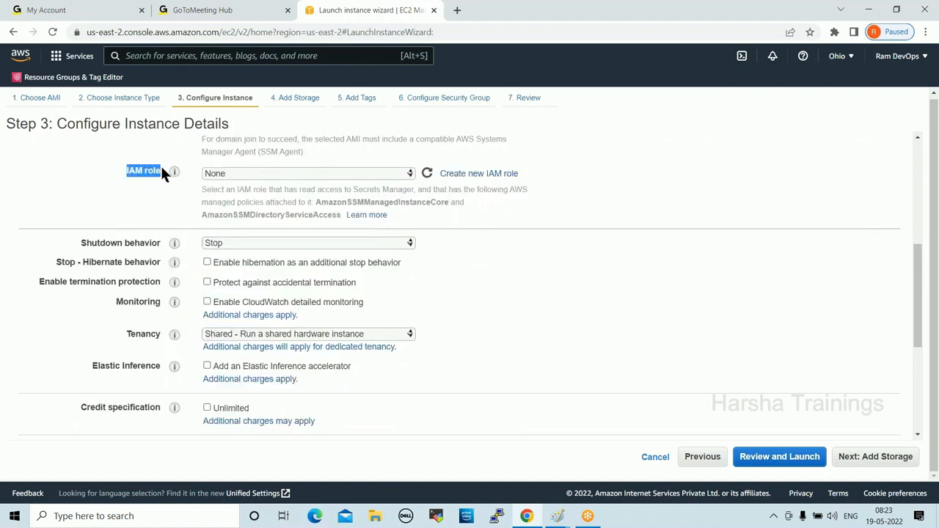
mouse_move(175, 173)
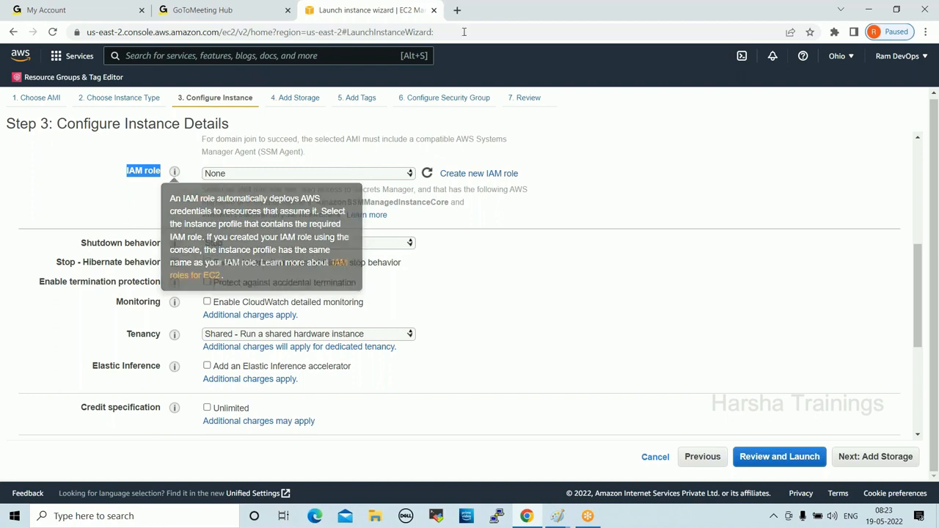
left_click(837, 56)
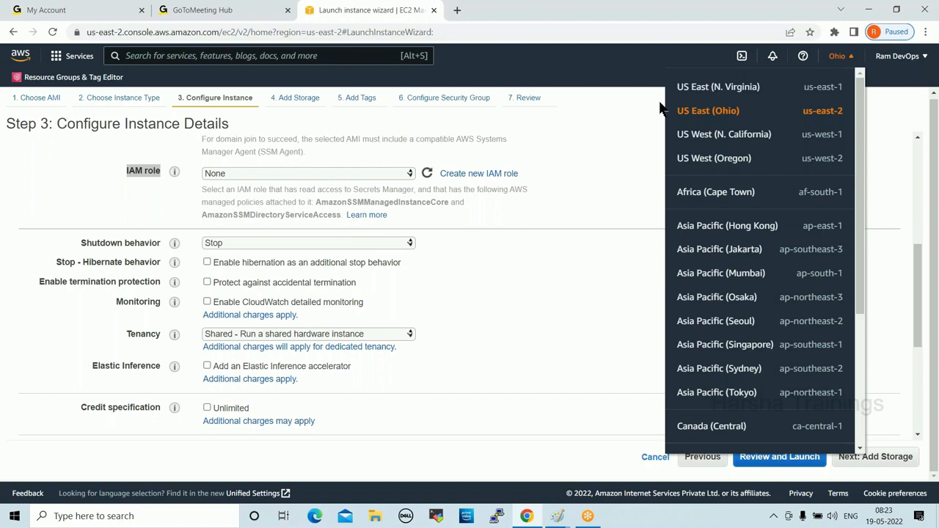
left_click(903, 57)
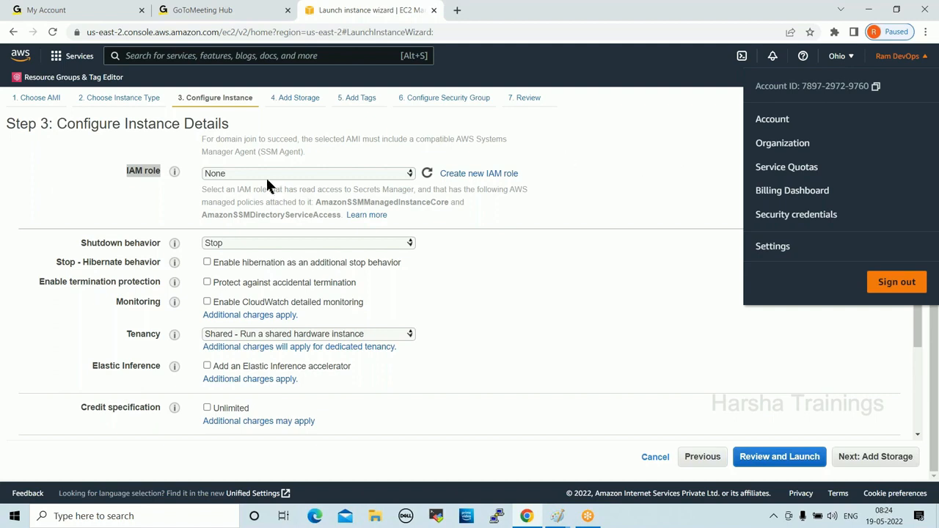
left_click(149, 185)
left_click(129, 185)
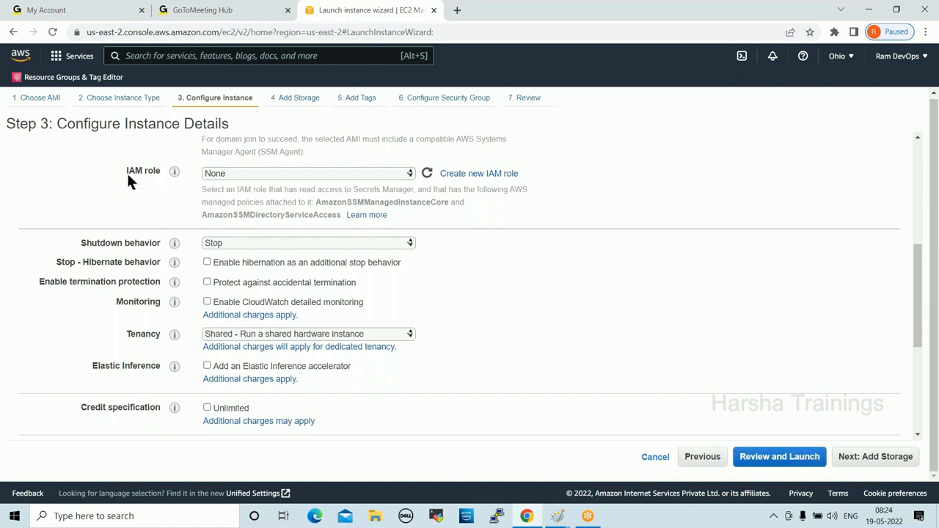
left_click_drag(125, 176, 181, 213)
Step: Switch the shutdown behavior between Stop and Terminate several times, ending on Stop
left_click(231, 245)
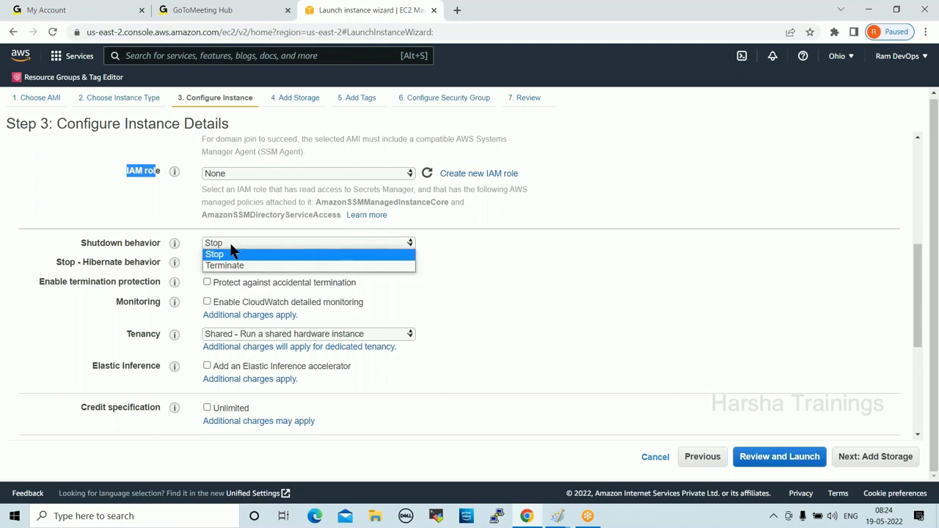
left_click(249, 267)
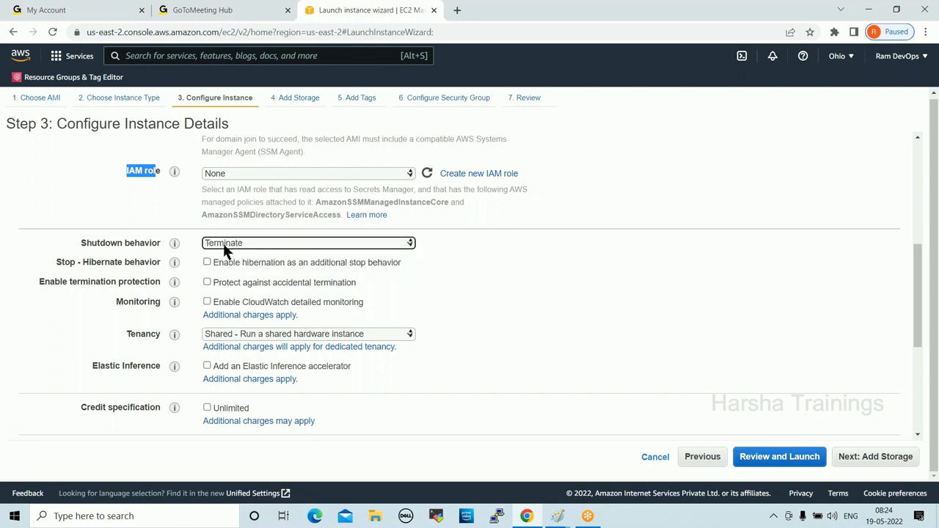
left_click(225, 242)
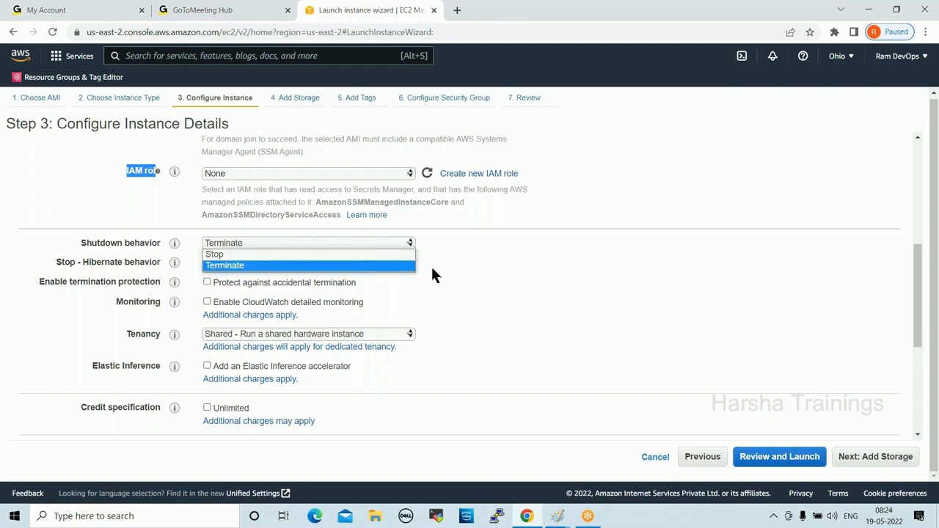
left_click(229, 257)
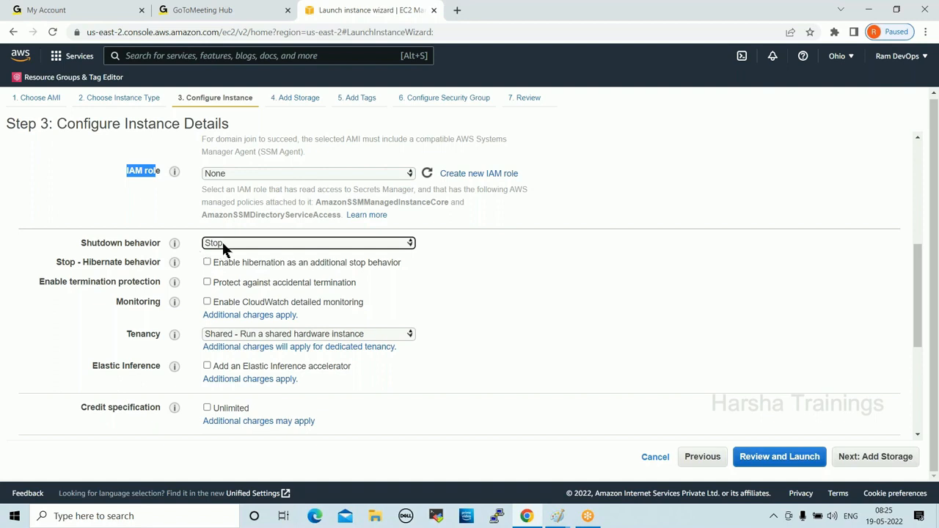
left_click(224, 245)
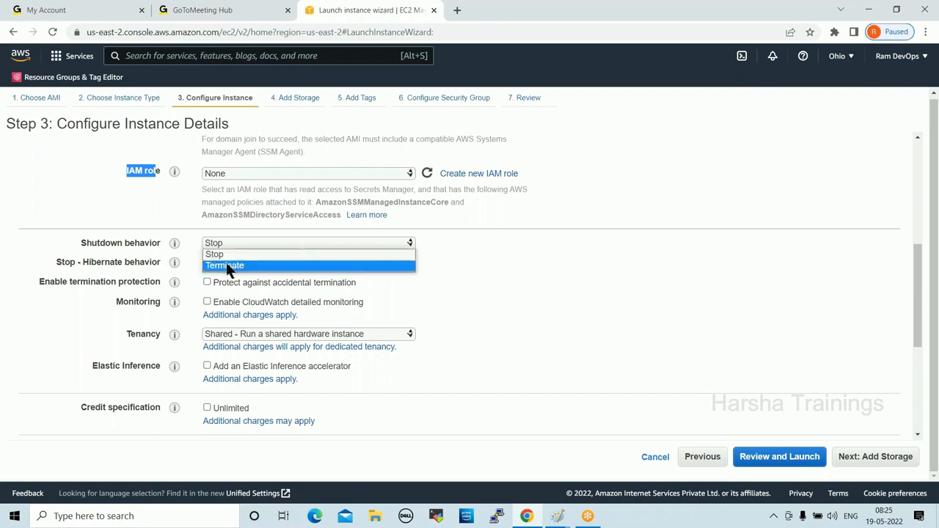
left_click(227, 266)
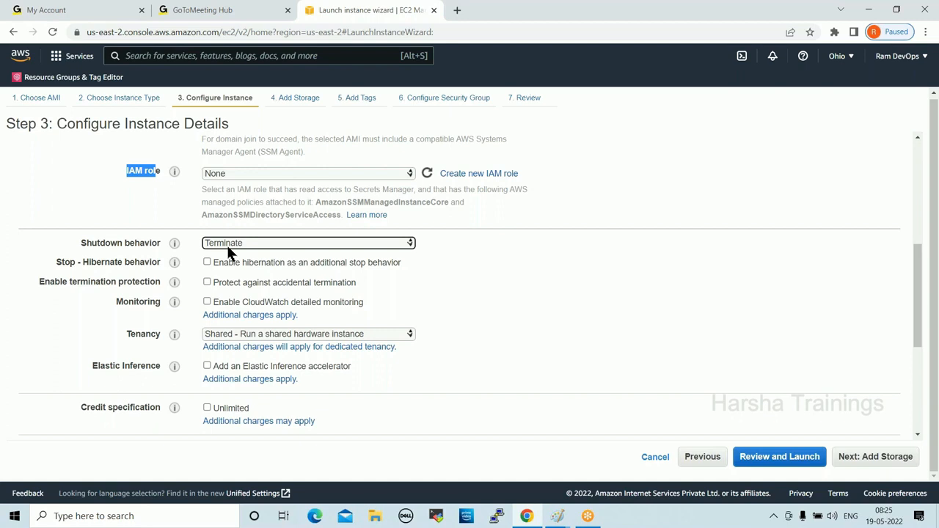
left_click(231, 245)
left_click(233, 254)
left_click(241, 245)
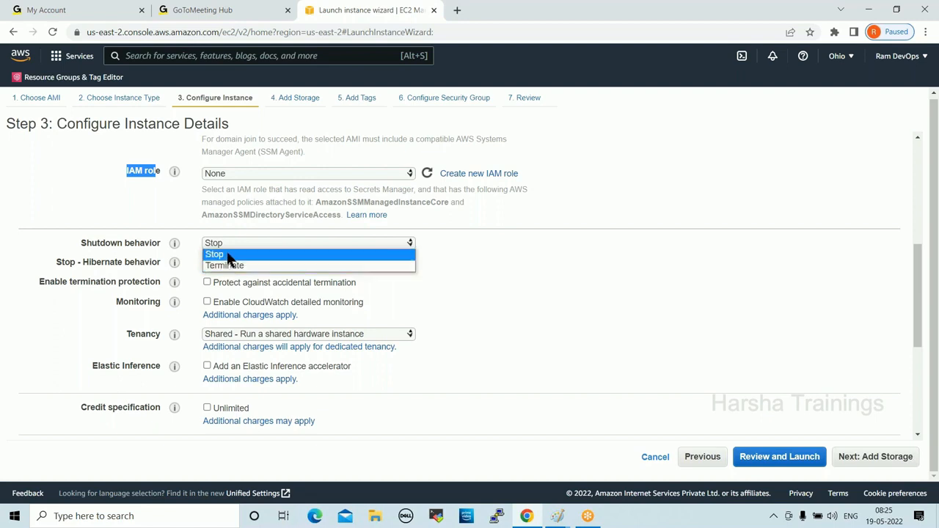
left_click(230, 256)
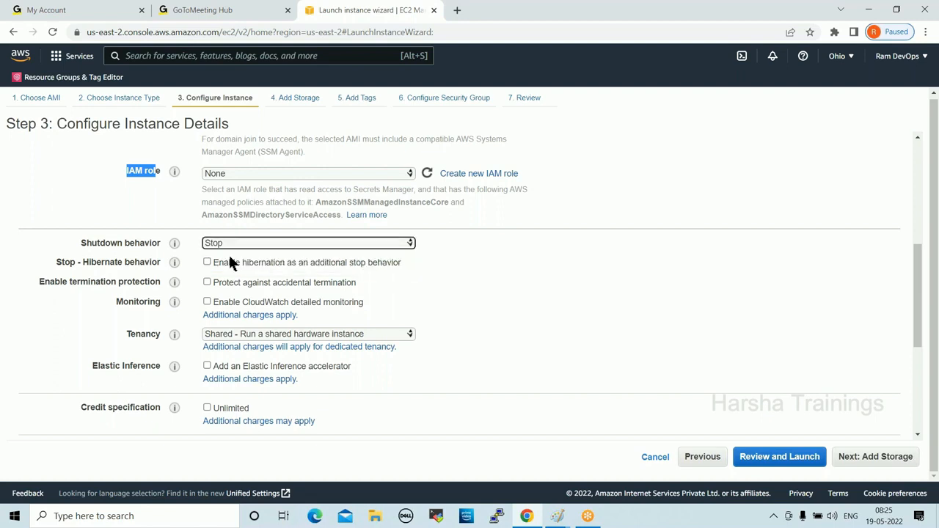
left_click(344, 245)
left_click(299, 267)
left_click(272, 243)
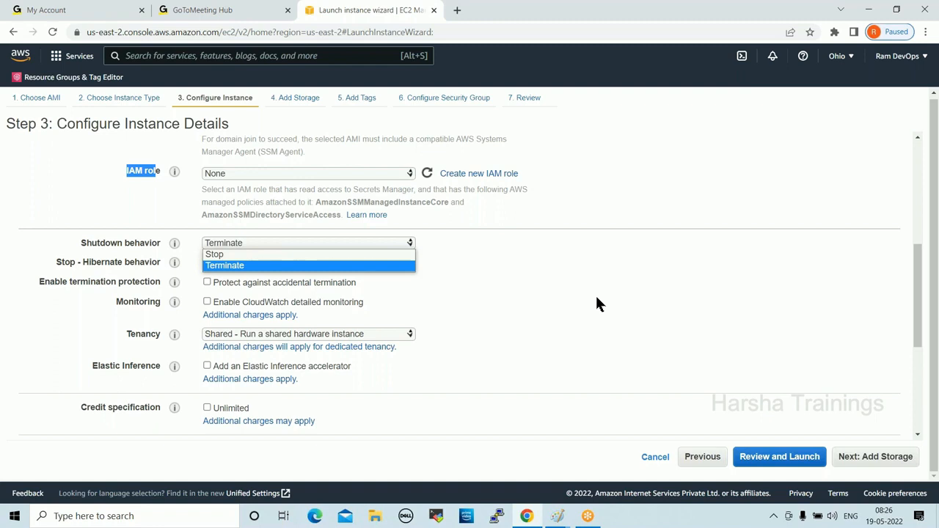
left_click(235, 268)
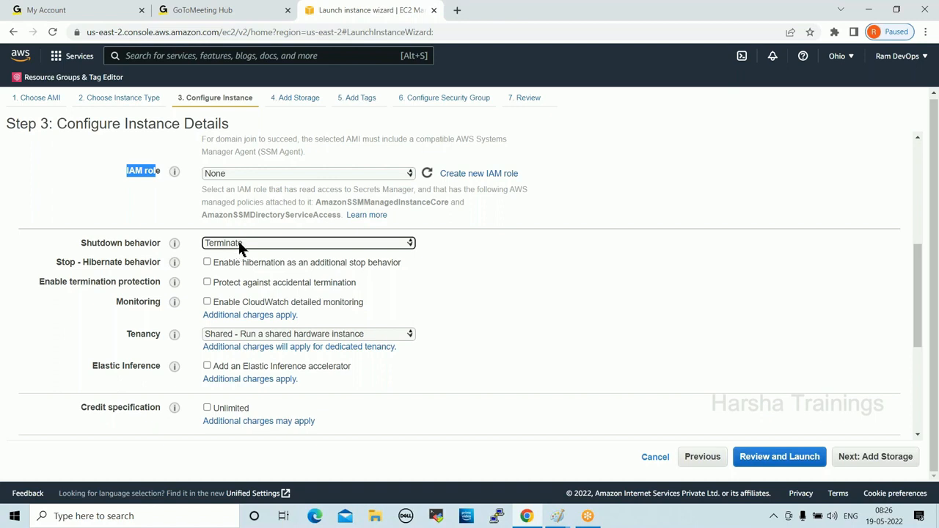
left_click(243, 247)
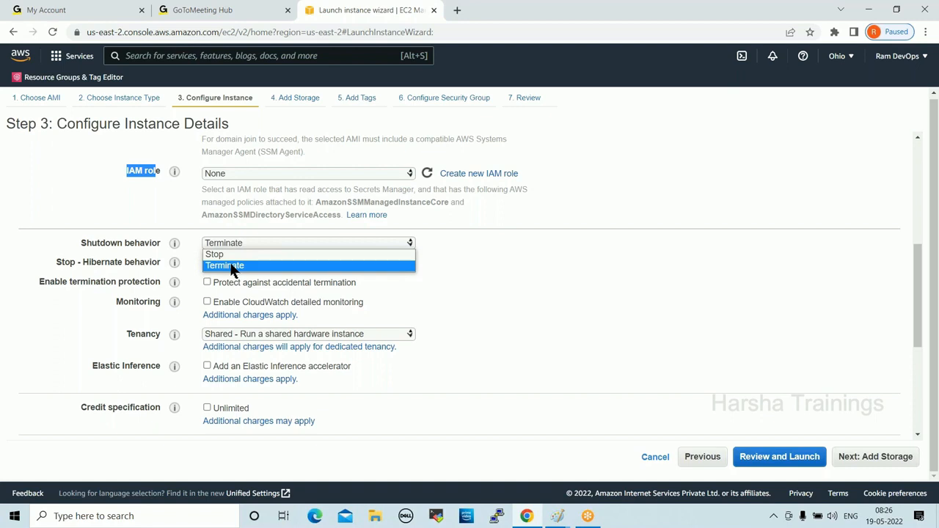
left_click(226, 254)
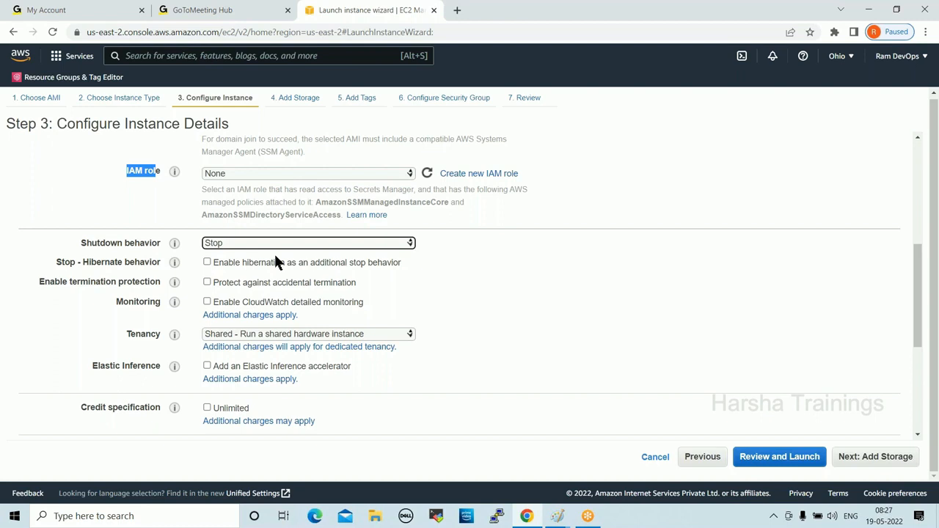
left_click(468, 285)
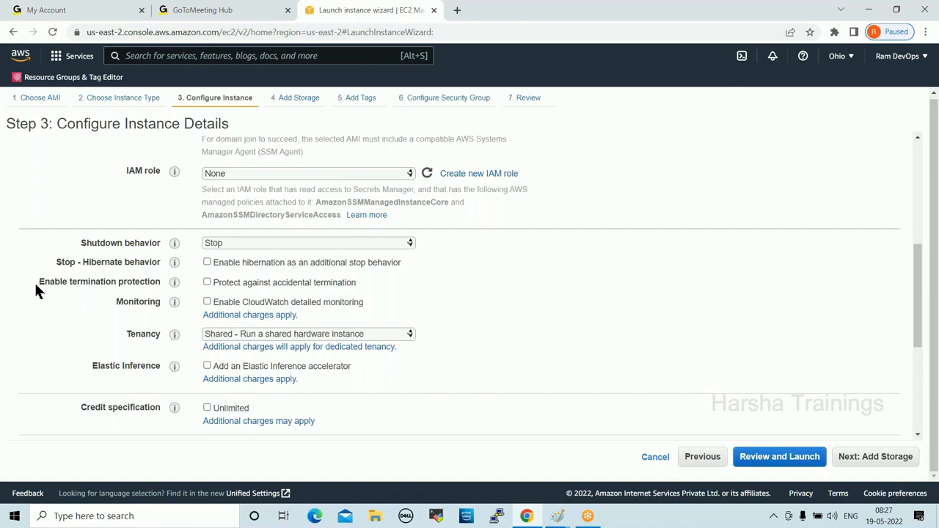
Step: Try the protection against accidental termination and turn it back off
left_click_drag(40, 282, 160, 280)
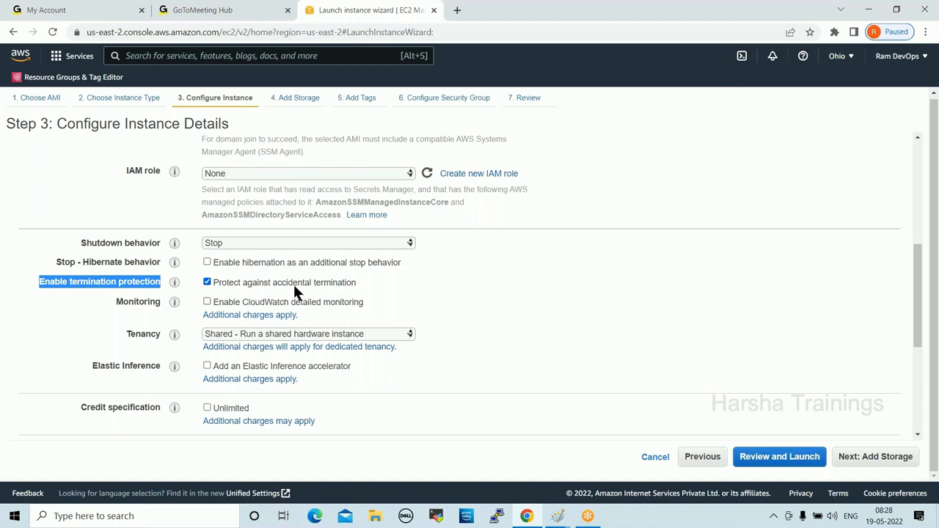
left_click(208, 282)
left_click(594, 329)
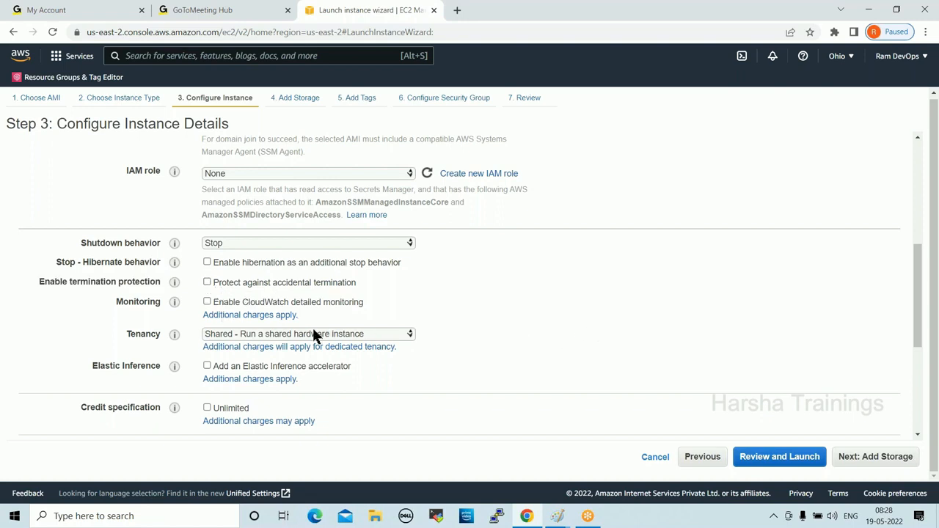
Step: Examine the CloudWatch detailed monitoring option and its note about additional charges
left_click_drag(117, 304, 161, 300)
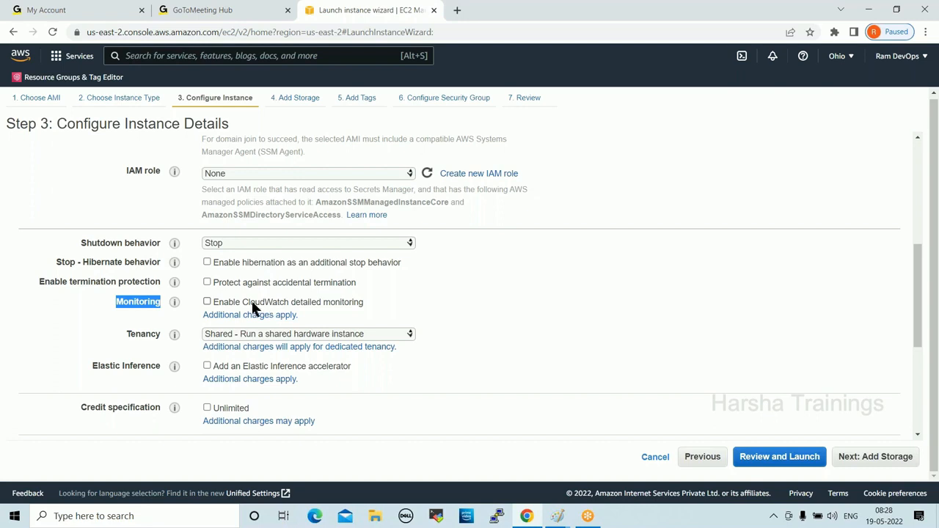
left_click_drag(242, 303, 291, 307)
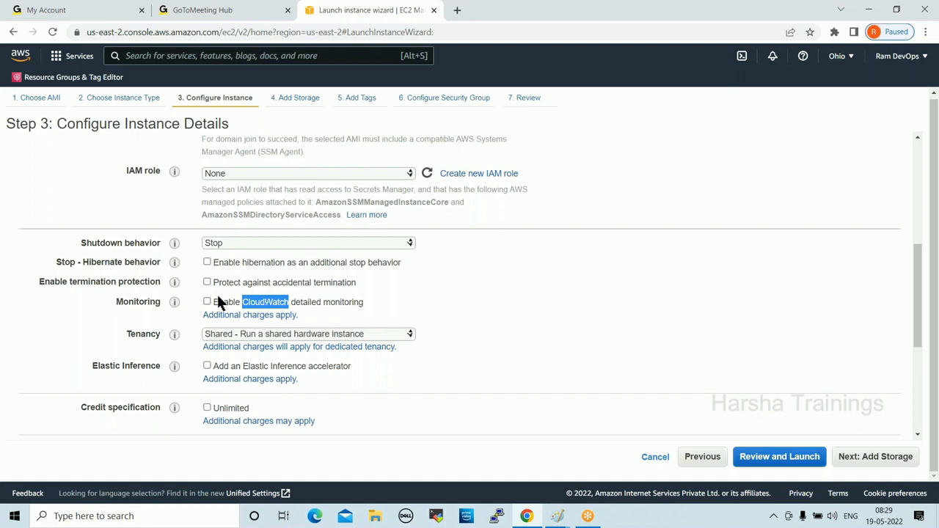
left_click_drag(301, 316, 204, 314)
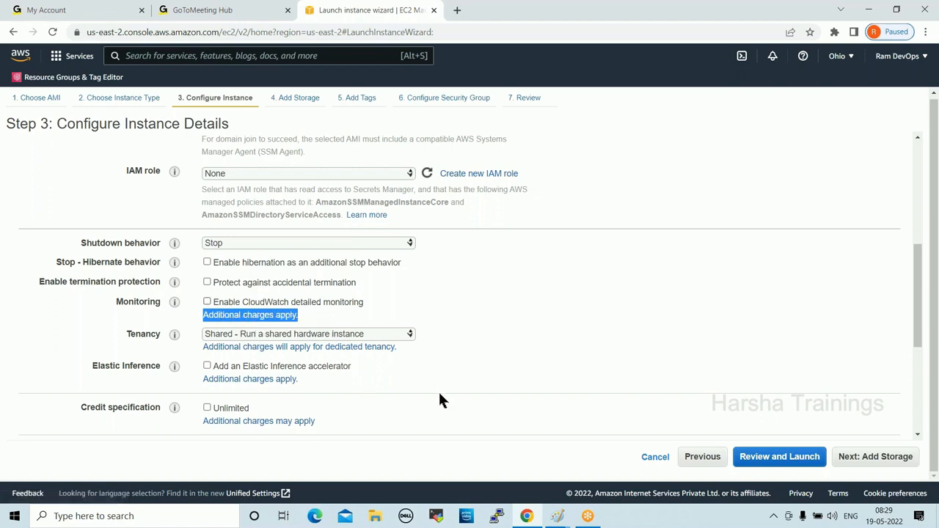
left_click(494, 367)
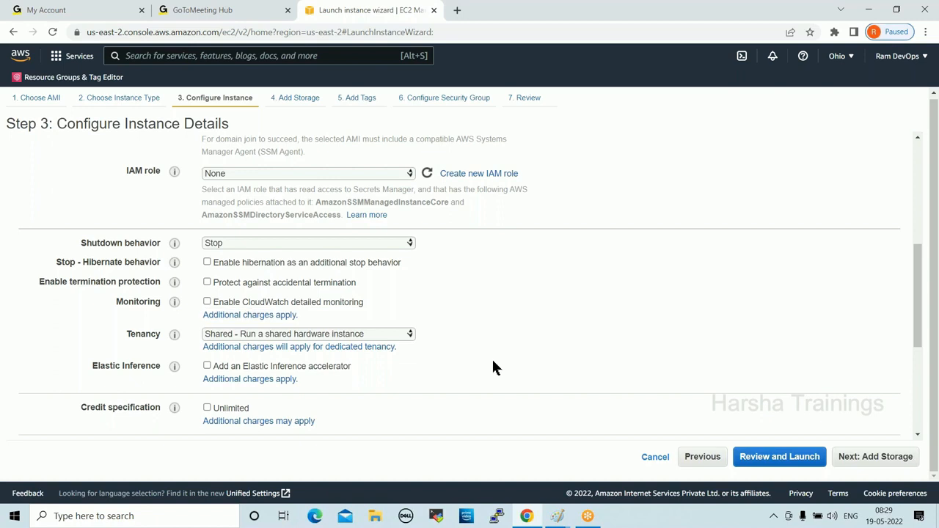
Step: Review the available tenancy options, from shared hardware to a dedicated host, without choosing another one
double_click(136, 334)
left_click(254, 334)
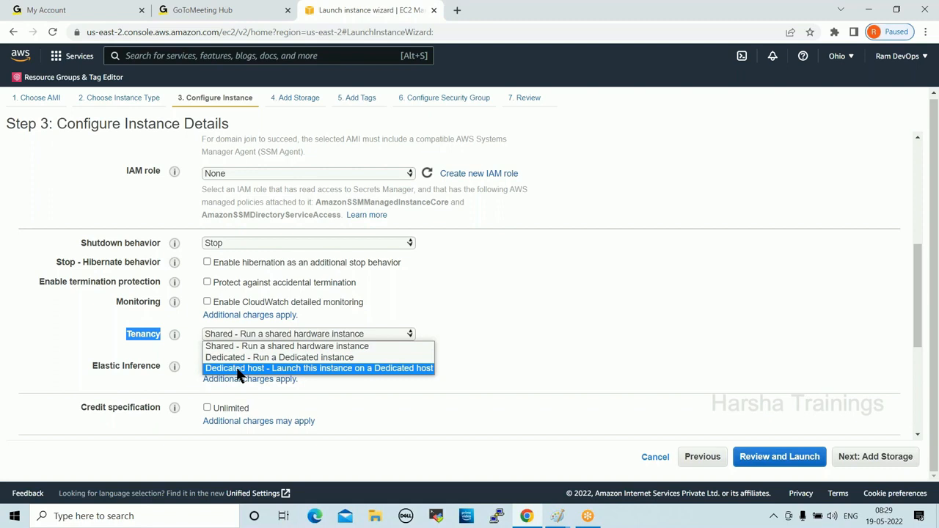
left_click(559, 351)
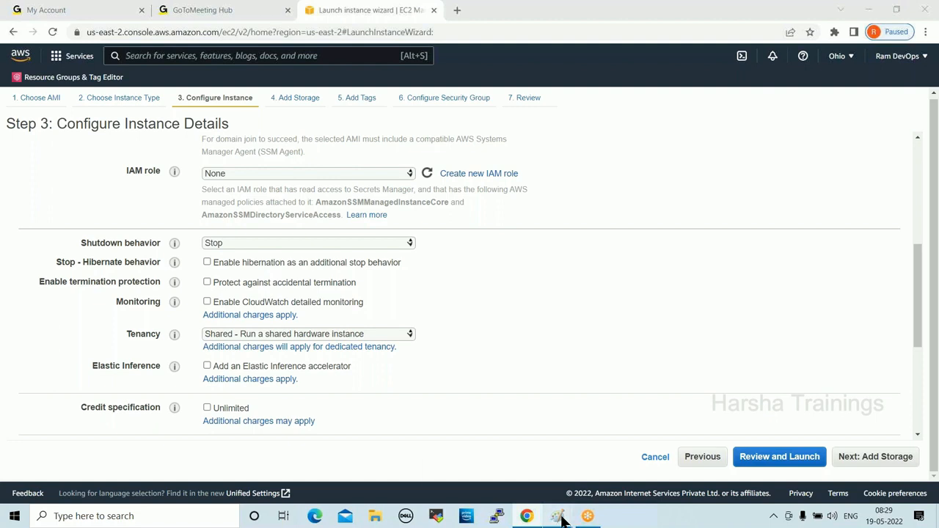
Step: Switch to Paint and delete all the percentage and number text inside the datacenter rectangle
mouse_move(558, 516)
left_click(608, 457)
mouse_move(343, 111)
left_mouse_down()
mouse_move(242, 73)
mouse_move(239, 62)
left_mouse_up()
key("Delete")
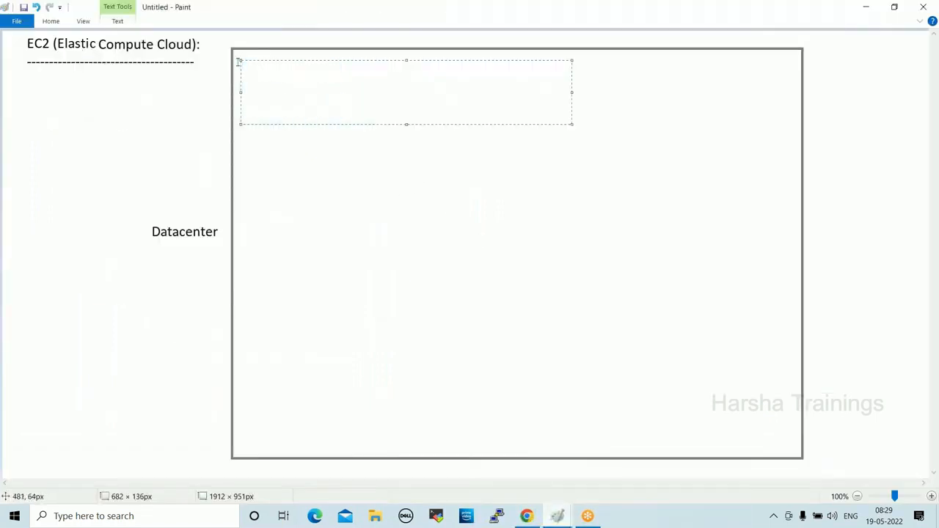
left_click(362, 175)
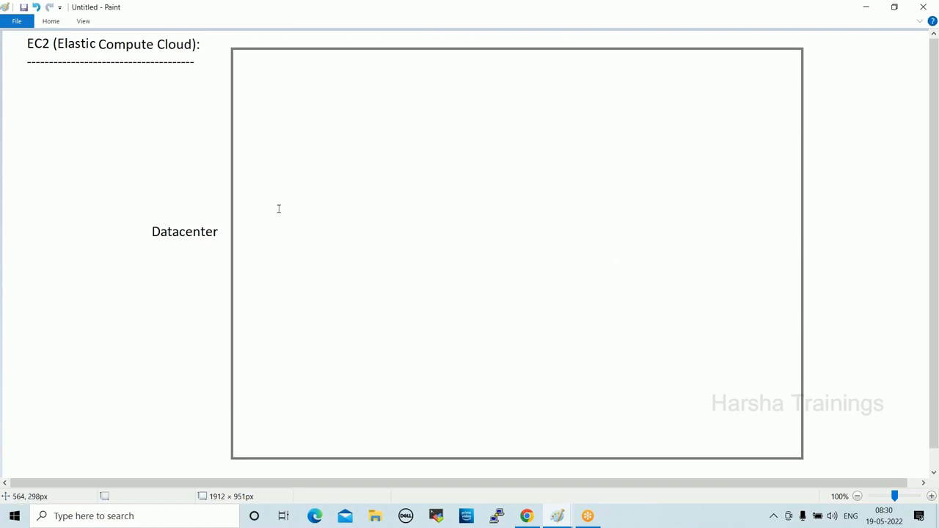
Step: Switch to the launch wizard in Chrome and set the tenancy to Dedicated - Run a Dedicated instance
left_click(529, 517)
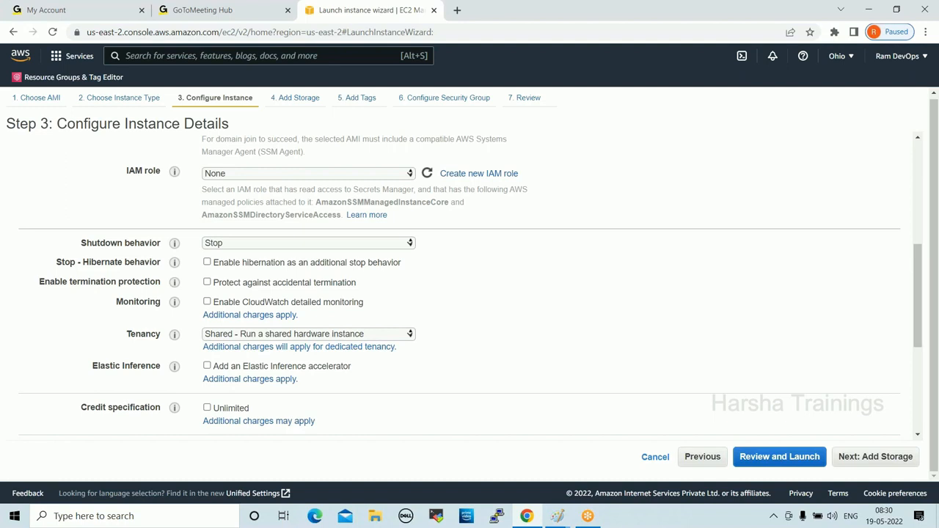
left_click(222, 337)
left_click(233, 356)
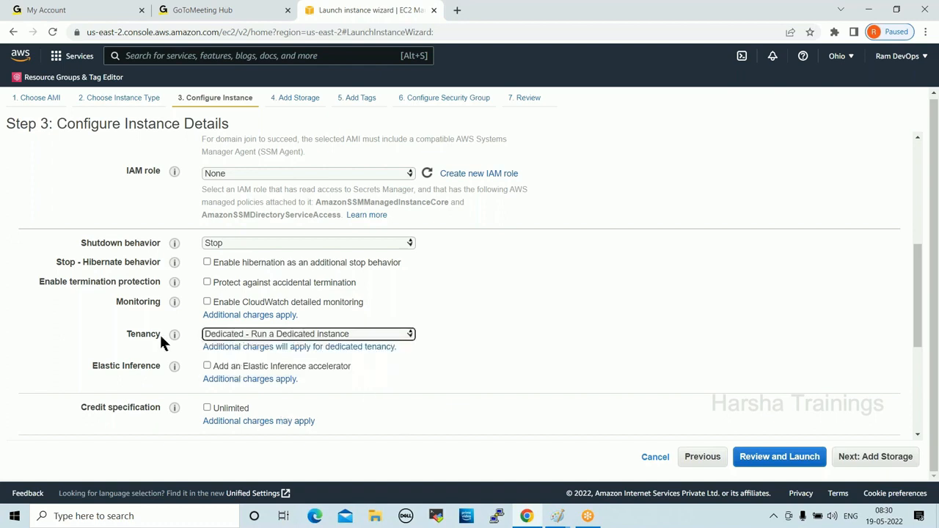
Step: Switch to the Paint datacenter sketch, draw a square inside the rectangle's upper-left corner, and clear the stray dot beside it
left_click(558, 516)
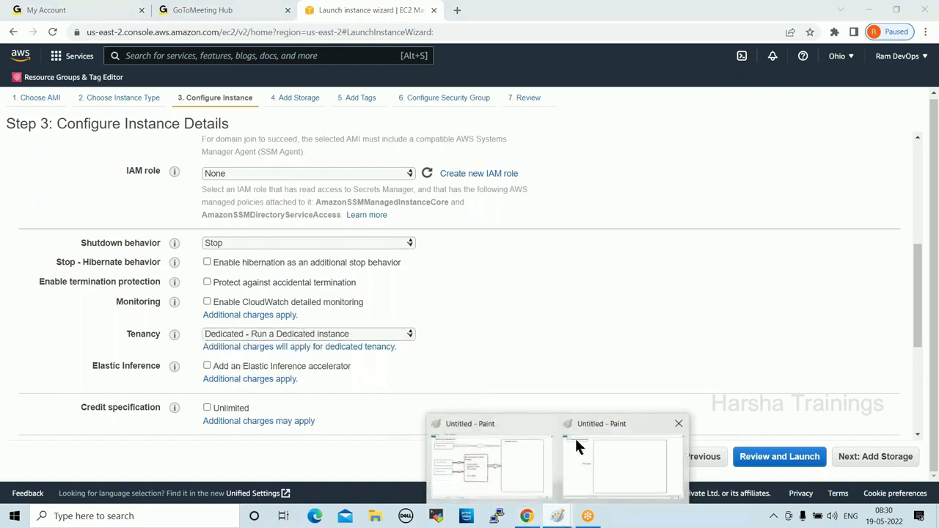
left_click(630, 455)
left_click(51, 21)
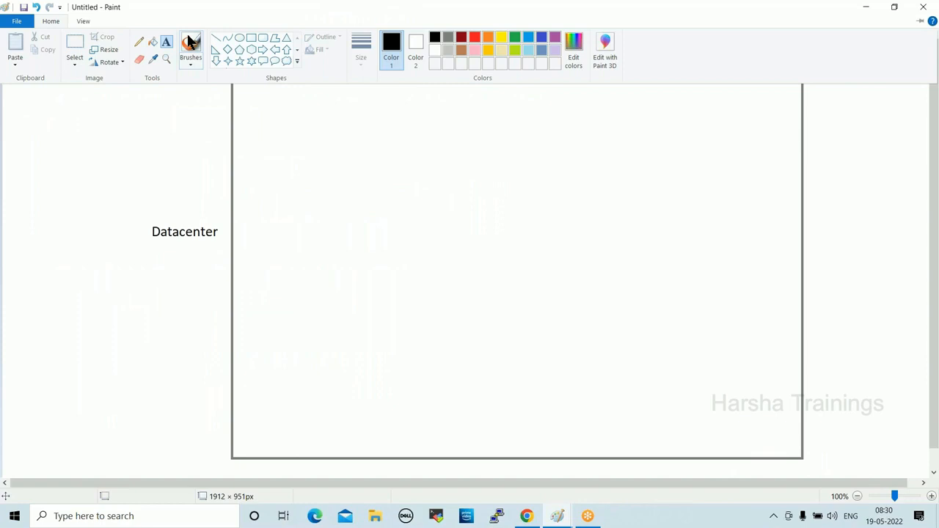
left_click(251, 37)
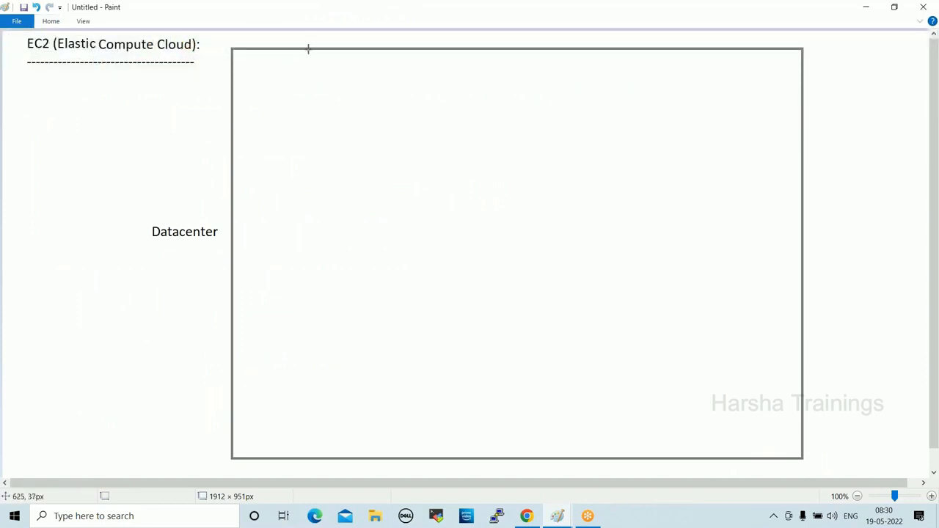
left_click_drag(308, 48, 232, 124)
left_click(394, 180)
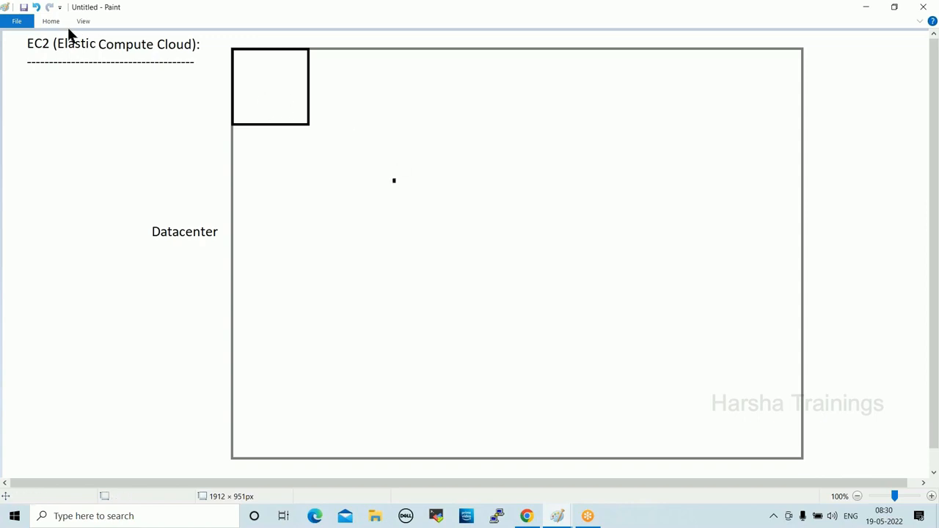
left_click(51, 21)
left_click(73, 41)
left_click_drag(389, 180, 434, 212)
Step: Draw four small rounded rectangles inside the square at the datacenter's upper-left corner in Paint
left_click(527, 516)
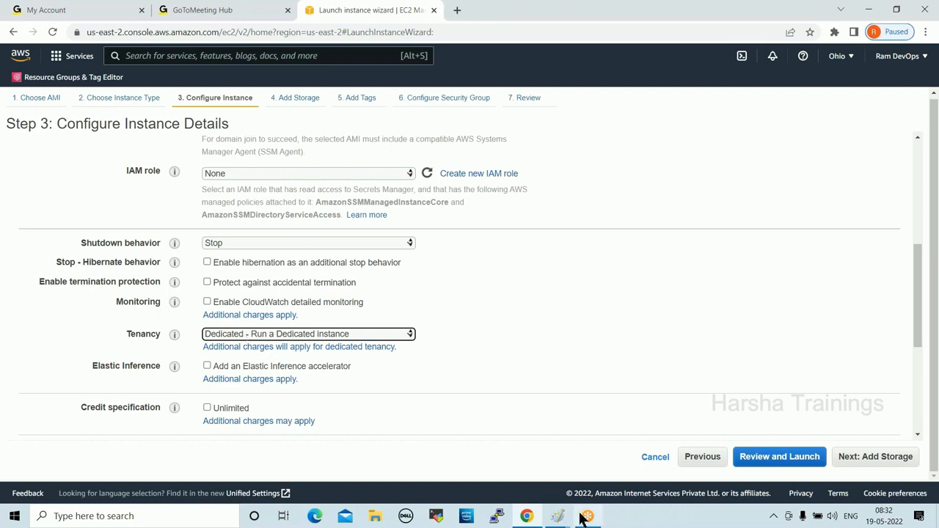
mouse_move(586, 517)
left_click(627, 452)
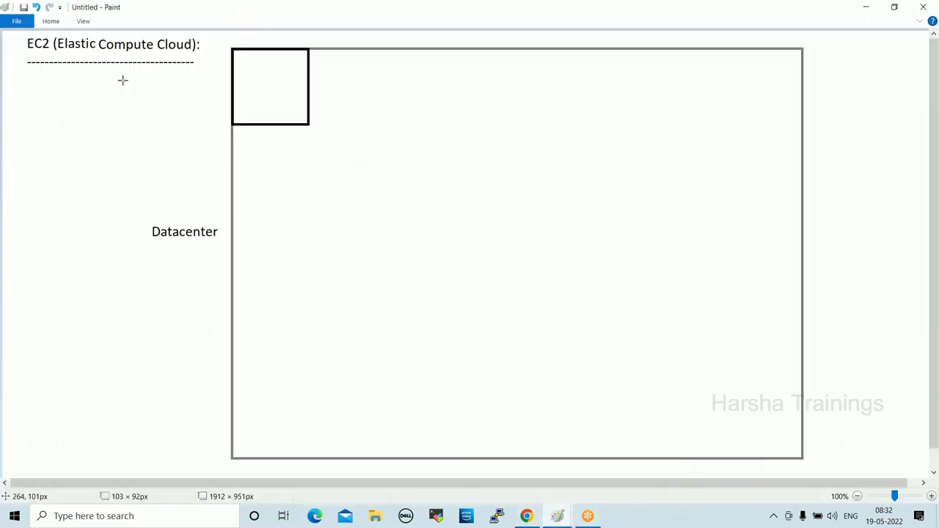
left_click(50, 21)
left_click(261, 38)
mouse_move(243, 66)
left_mouse_down()
mouse_move(257, 82)
mouse_move(293, 77)
left_mouse_up()
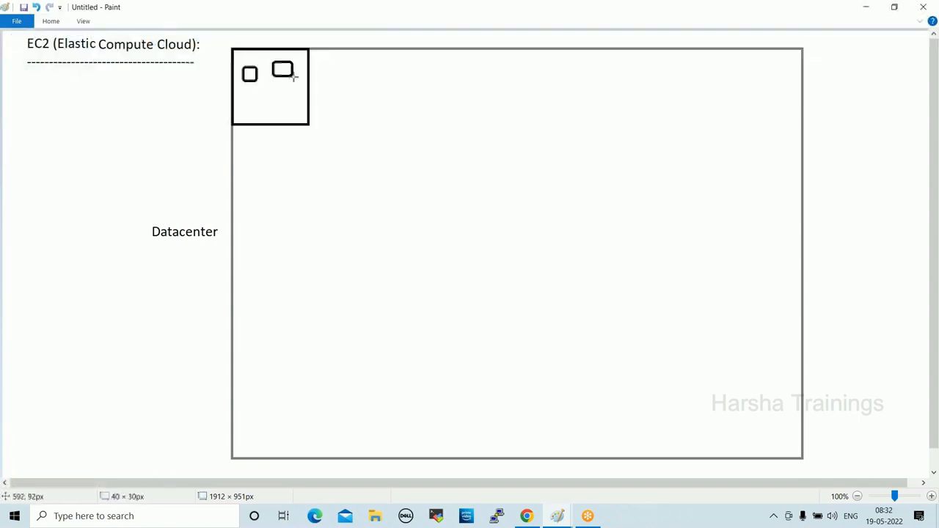
mouse_move(236, 94)
left_mouse_down()
mouse_move(260, 111)
mouse_move(296, 109)
left_mouse_up()
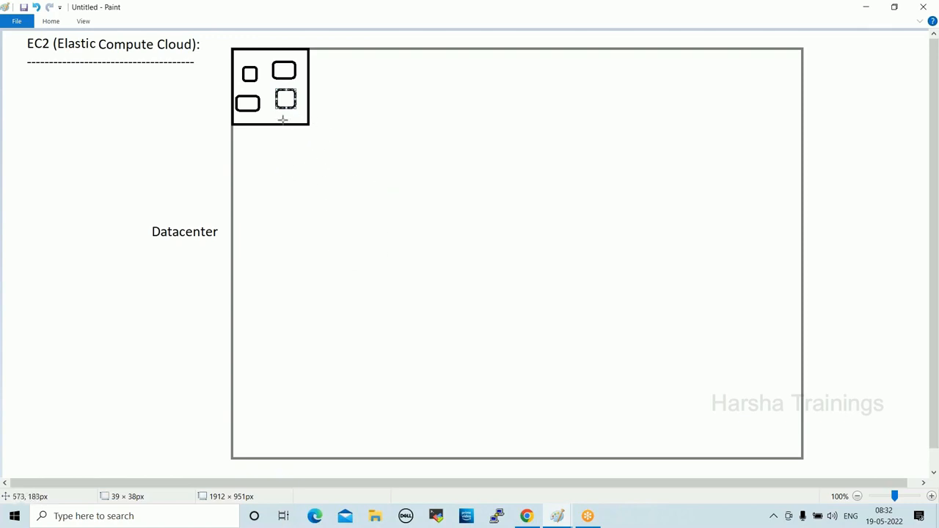
Step: Switch to Chrome and examine the dedicated tenancy charges note and the dedicated host option without choosing another tenancy
left_click(527, 515)
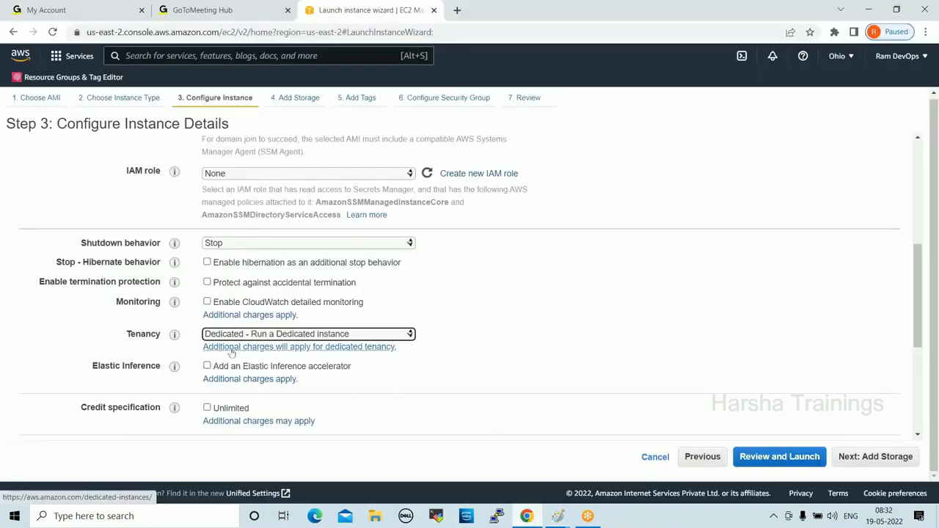
left_click_drag(399, 346, 203, 348)
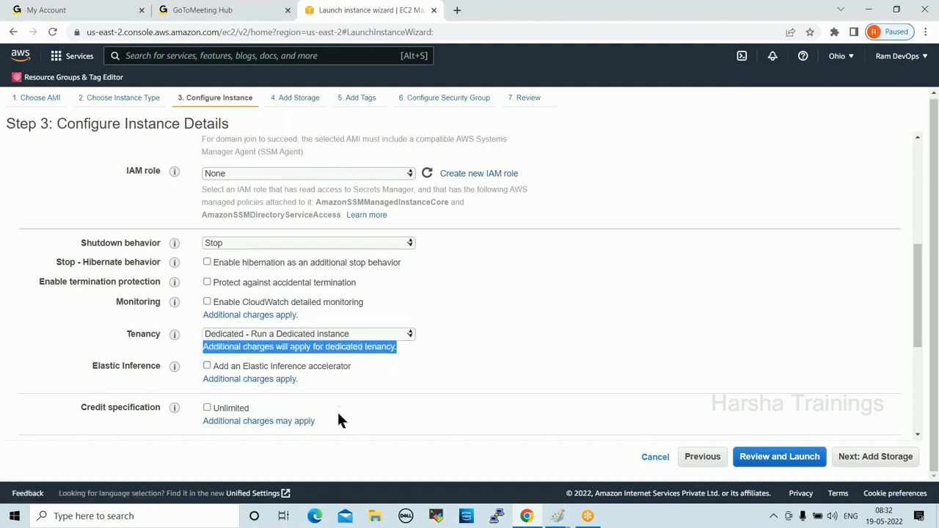
left_click(468, 353)
left_click(387, 332)
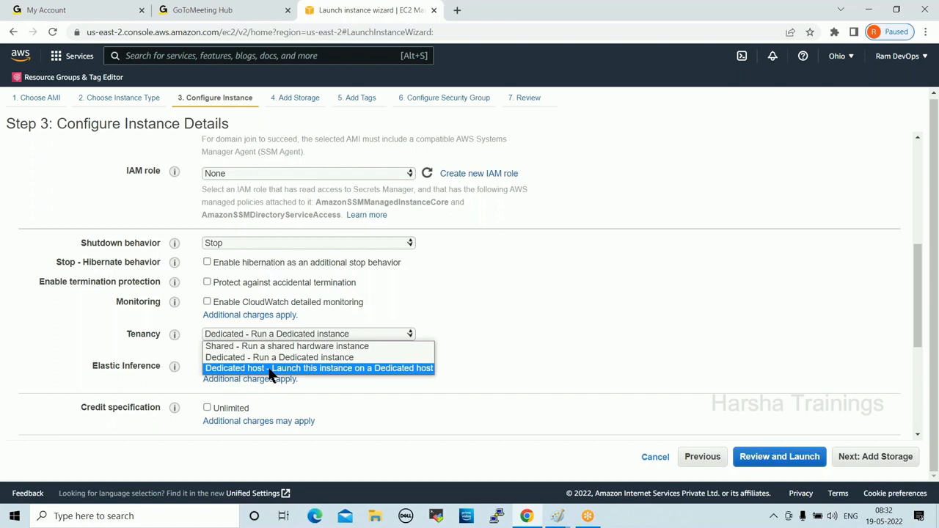
left_click(512, 366)
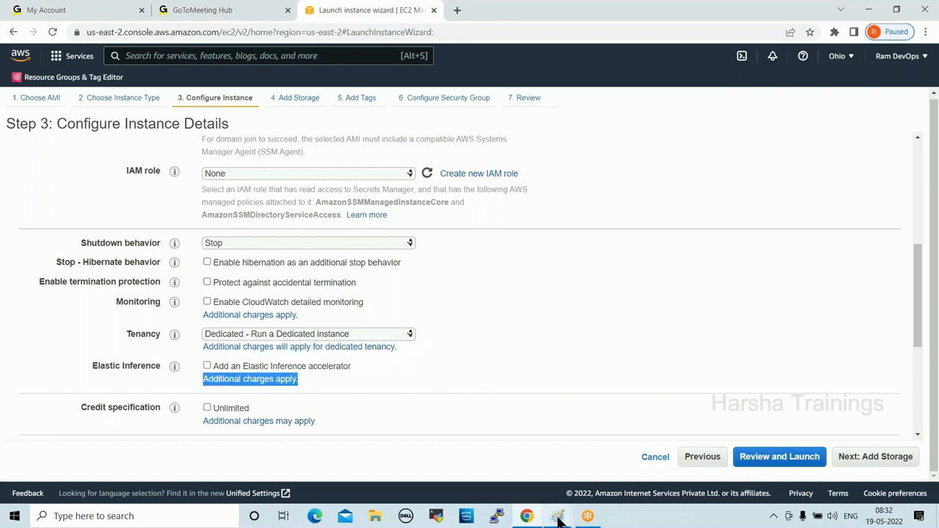
Step: Switch to Paint and draw four tall rounded rectangles, each about 141 × 353 px, side by side in the datacenter's upper half
mouse_move(559, 513)
left_click(629, 465)
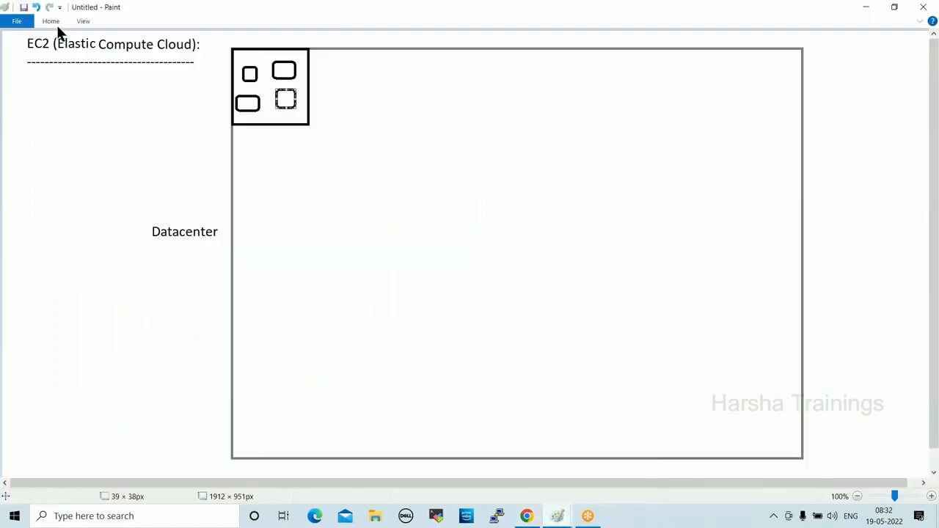
left_click(50, 20)
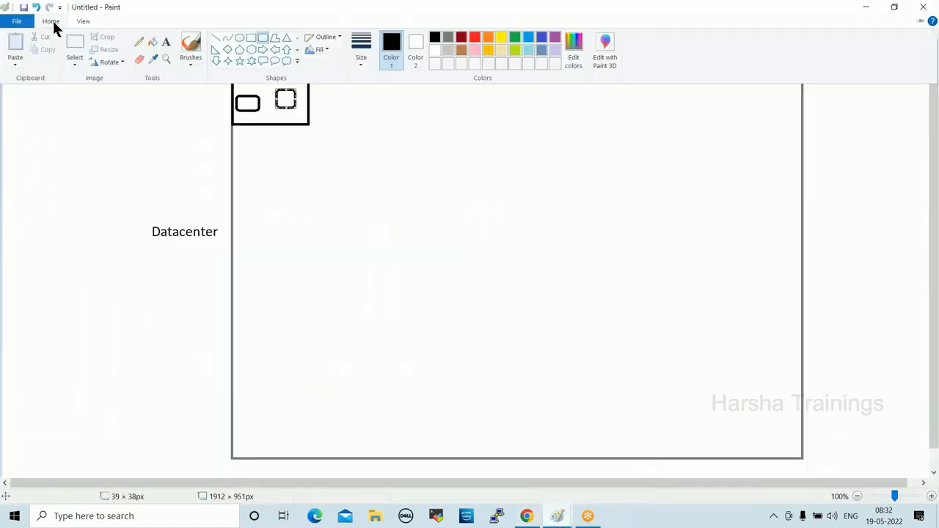
left_click(259, 37)
left_click_drag(408, 64, 474, 243)
left_click_drag(498, 67, 569, 238)
left_click_drag(585, 68, 655, 238)
left_click_drag(675, 70, 747, 239)
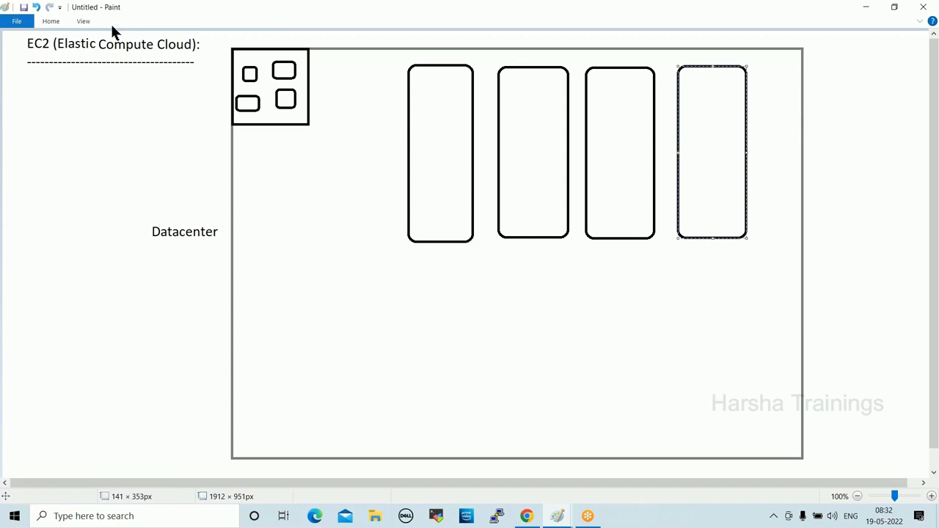
Step: Add the text label Host3 above the third tall rounded rectangle
left_click(51, 22)
left_click(167, 42)
left_click_drag(596, 53, 755, 72)
type("Host3")
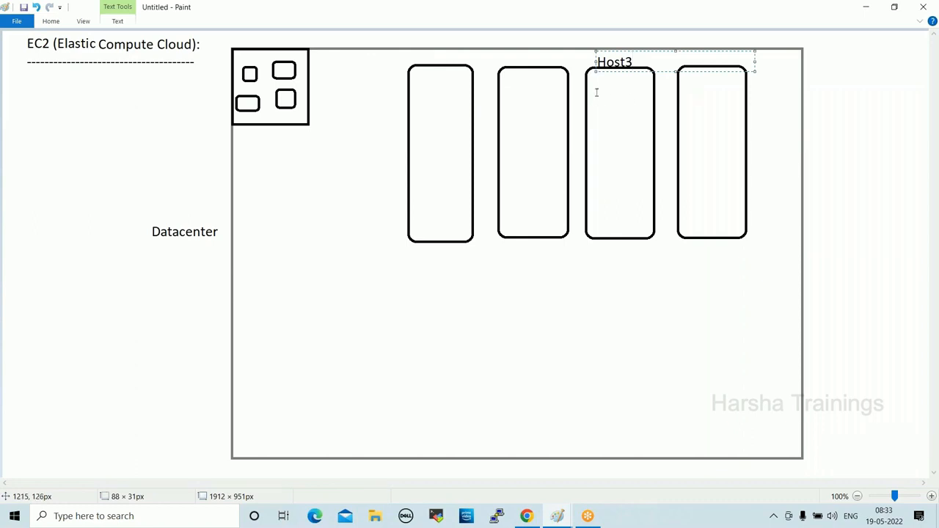
Step: Switch to the launch wizard in Chrome and set the tenancy to Dedicated host - Launch this instance on a Dedicated host
left_click(525, 516)
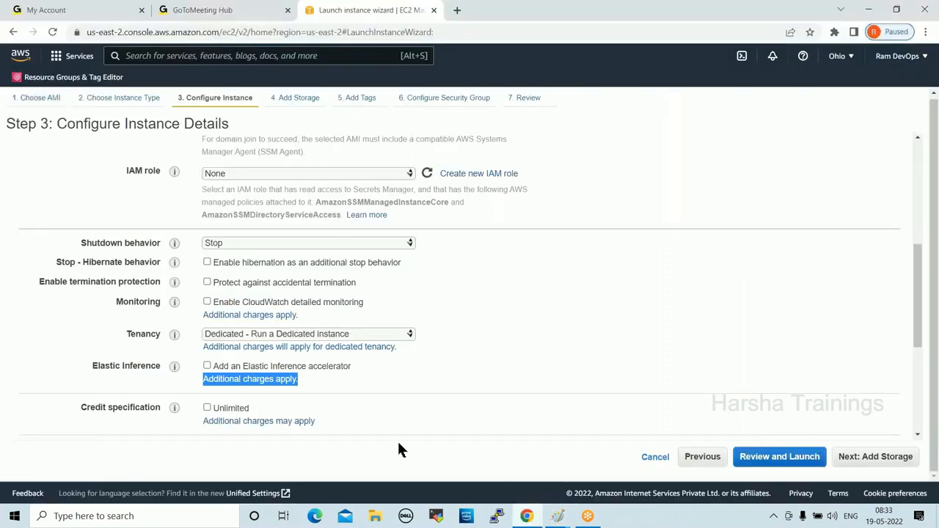
left_click(257, 334)
left_click(258, 367)
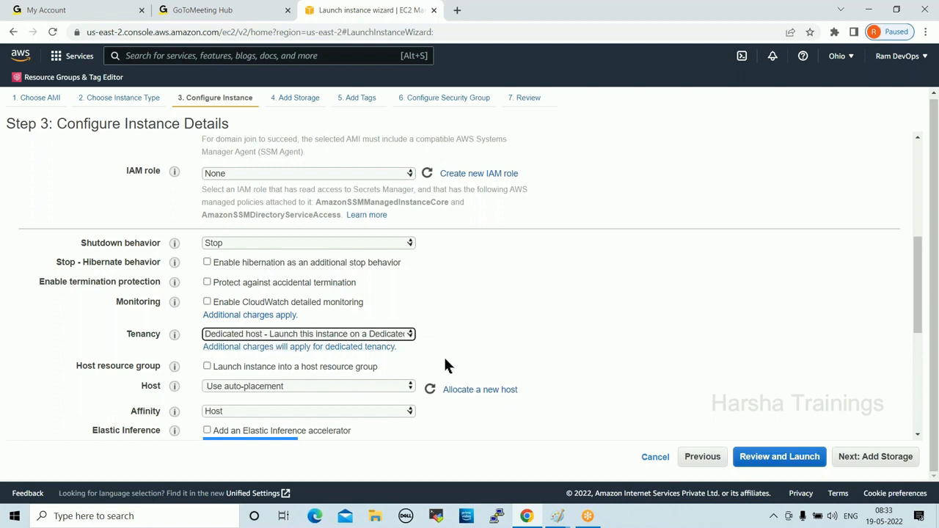
Step: Review the host layout in the Paint datacenter sketch, then minimize Paint to return to the instance details in Chrome
left_click(557, 516)
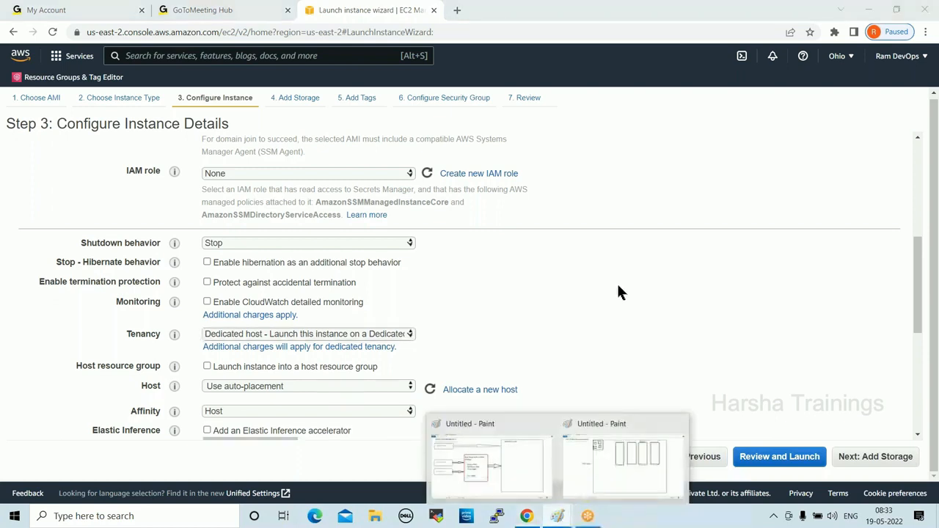
left_click(624, 477)
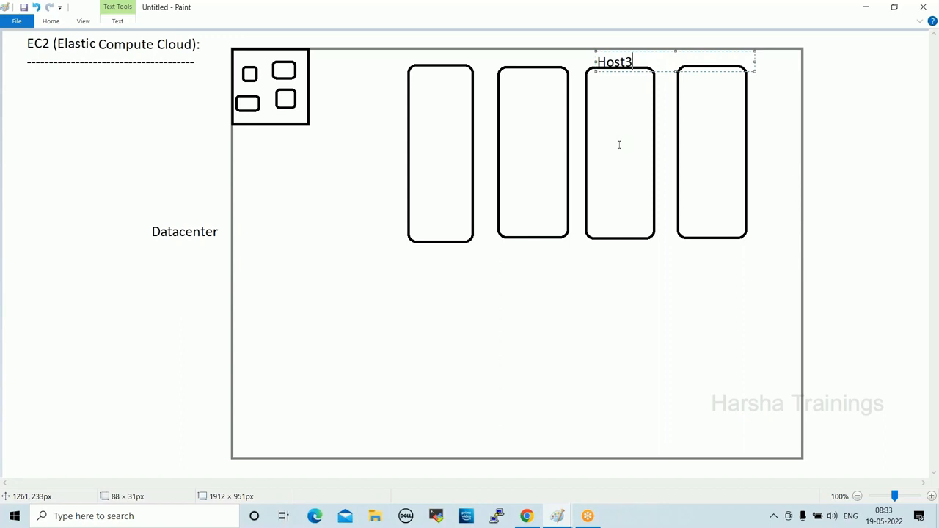
left_click(558, 516)
left_click(576, 481)
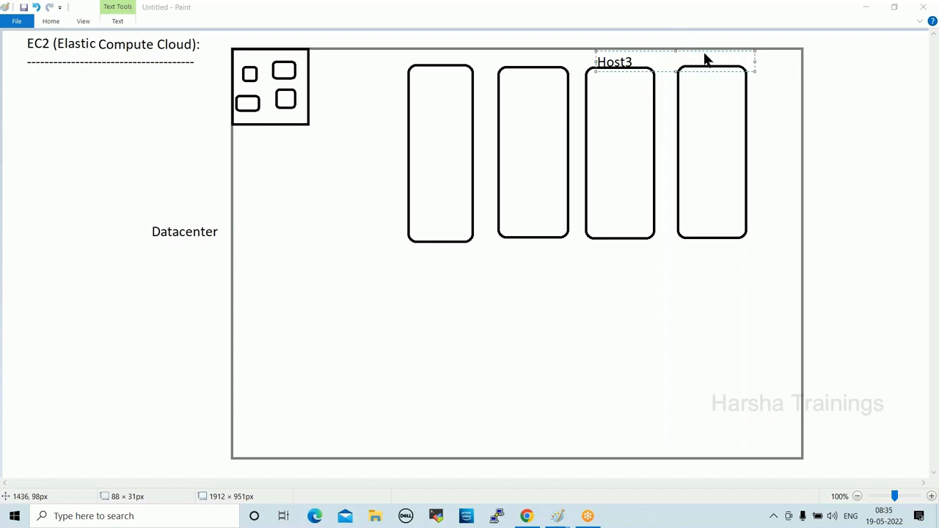
left_click(865, 12)
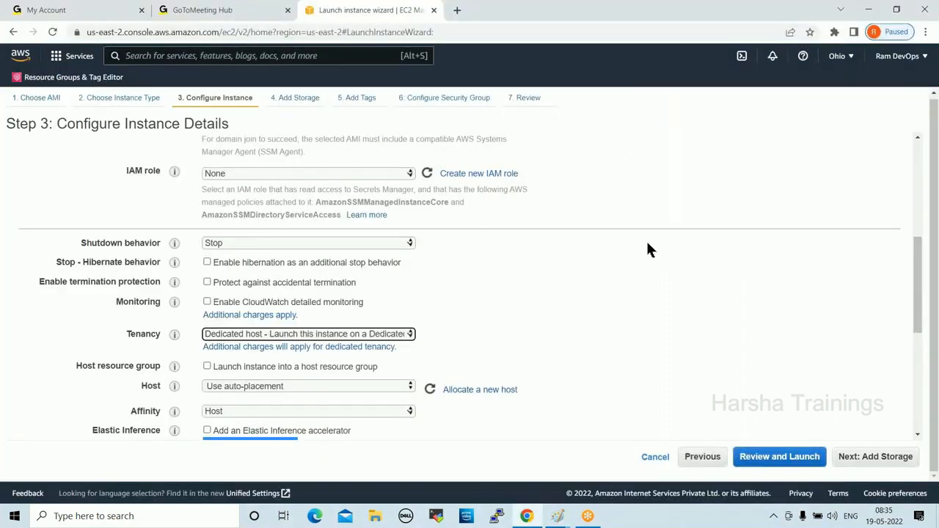
scroll(647, 249, "up", 5)
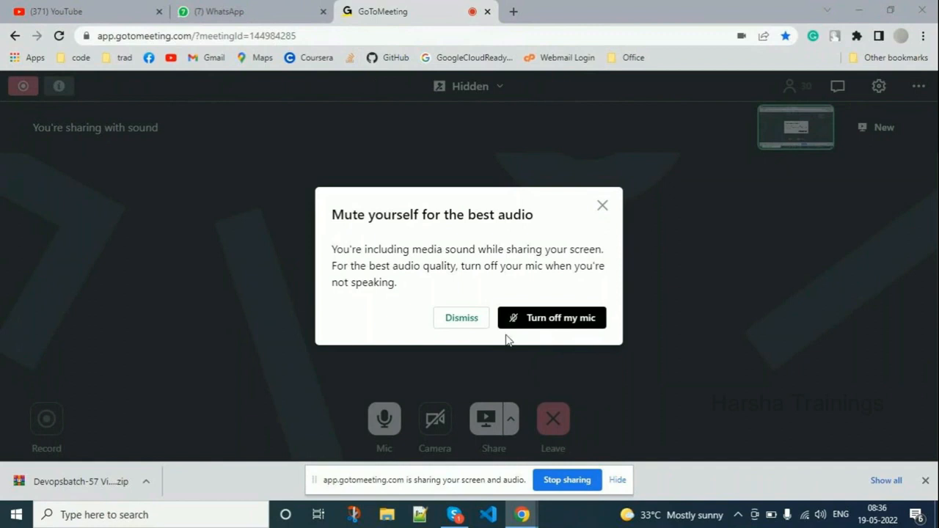
Step: Bring the launch instance wizard window in front of the GoToMeeting window and maximize it
mouse_move(516, 515)
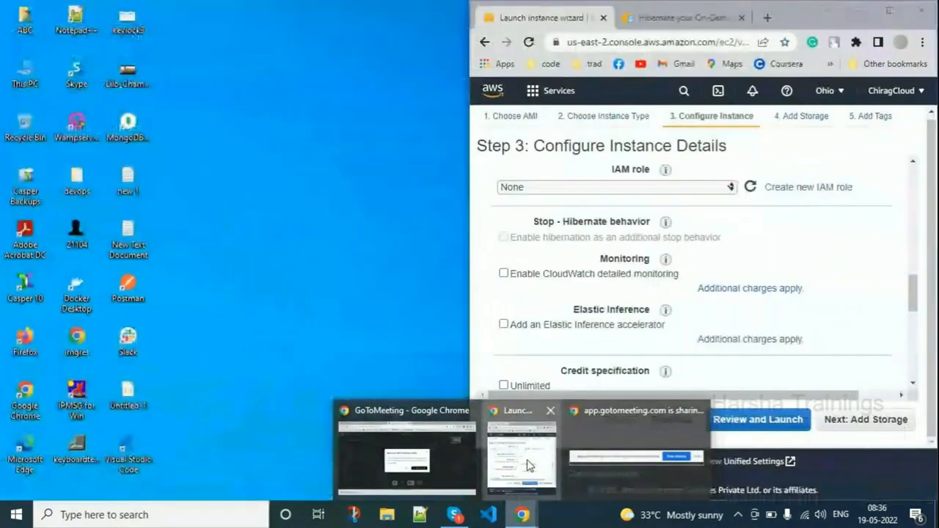
left_click(532, 465)
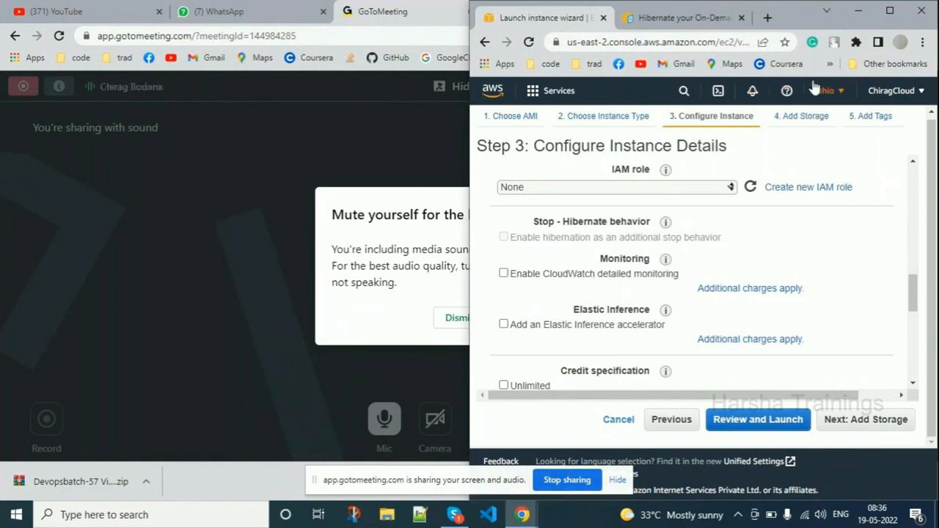
left_click(892, 14)
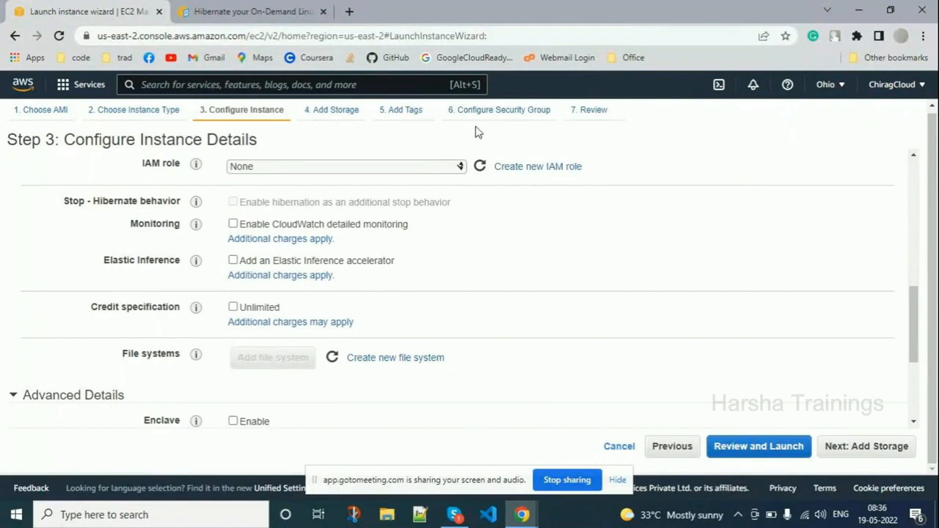
Step: Leave the launch wizard for the AWS console home and open the EC2 service dashboard
left_click(22, 94)
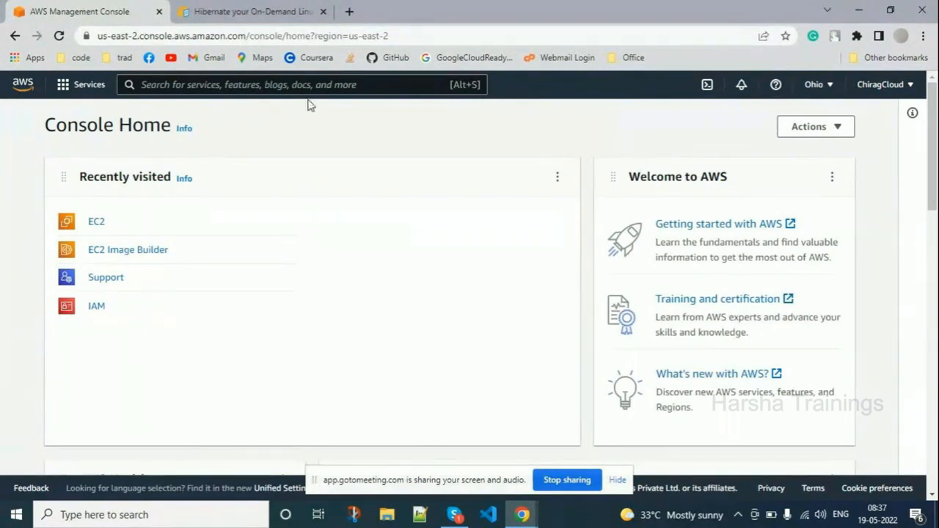
left_click(88, 94)
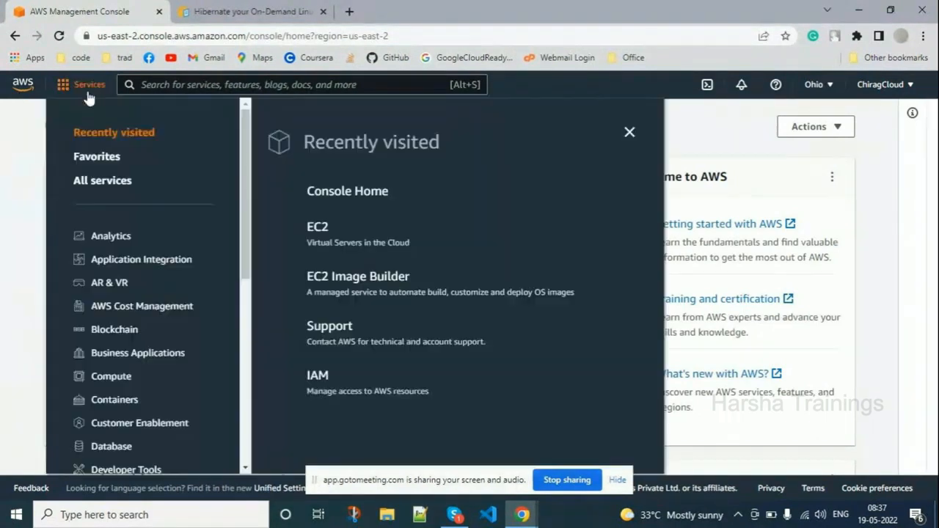
left_click(326, 233)
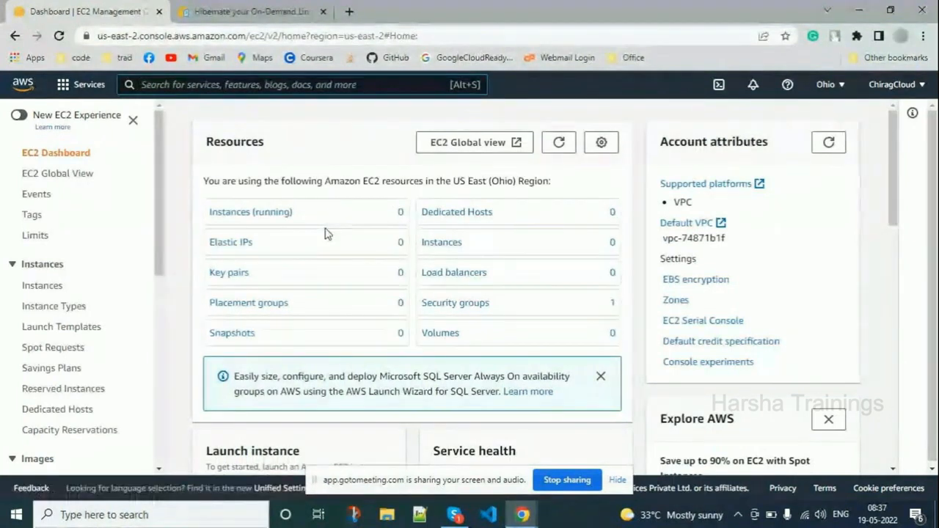
Step: Start a new instance launch from the EC2 dashboard without using a template
scroll(327, 233, "down", 2)
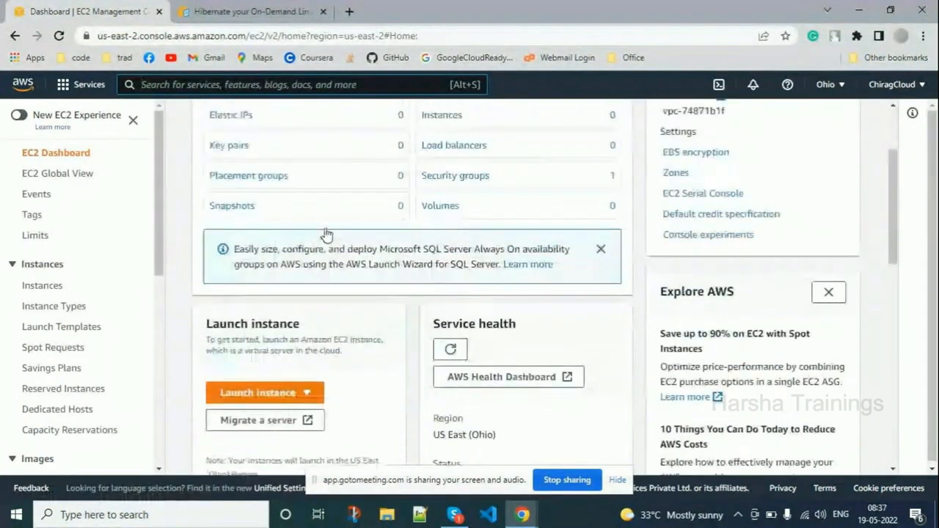
scroll(327, 233, "up", 2)
scroll(326, 233, "down", 6)
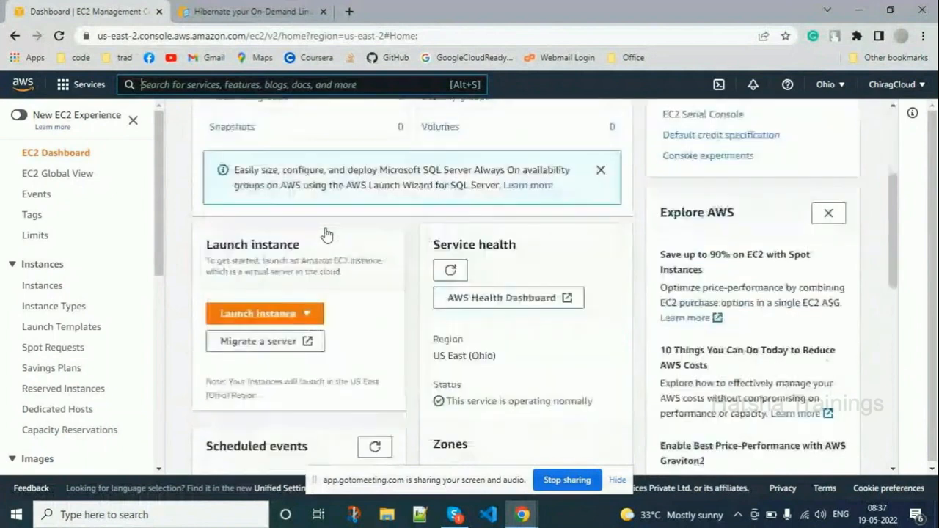
left_click(265, 314)
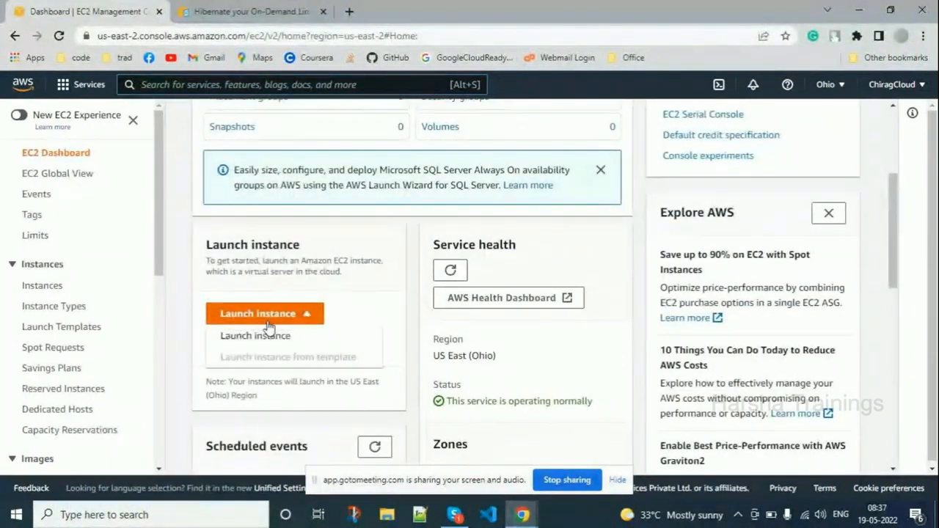
left_click(262, 343)
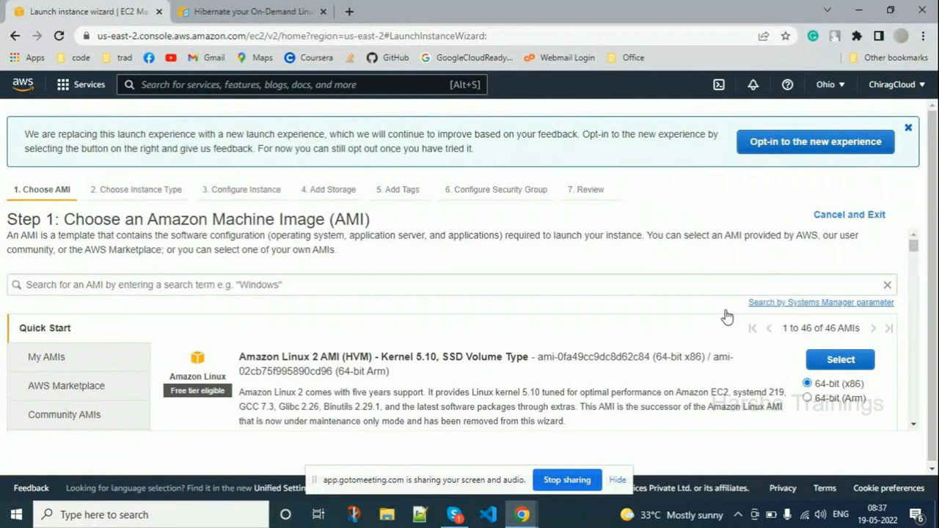
Step: Choose the 64-bit (x86) Amazon Linux 2 AMI with Kernel 5.10 and continue with the t2.micro type to the instance details
left_click(908, 128)
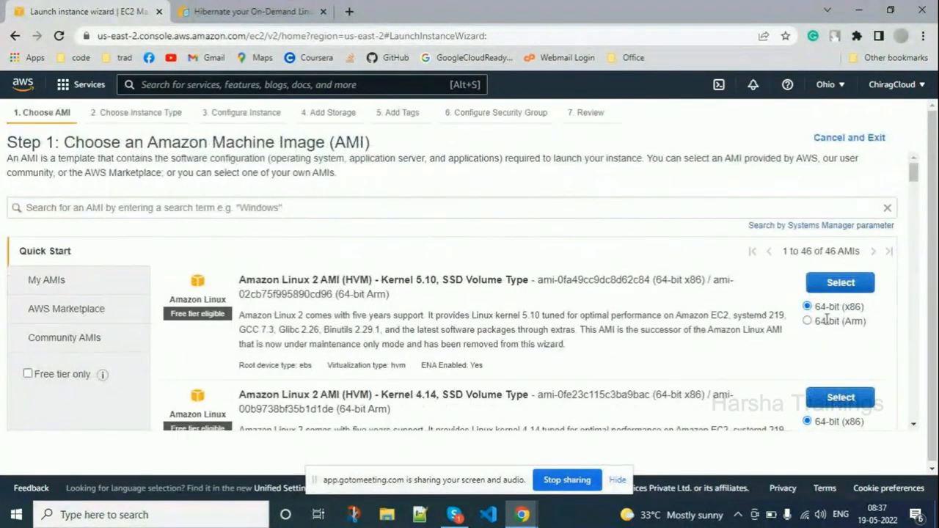
left_click(848, 290)
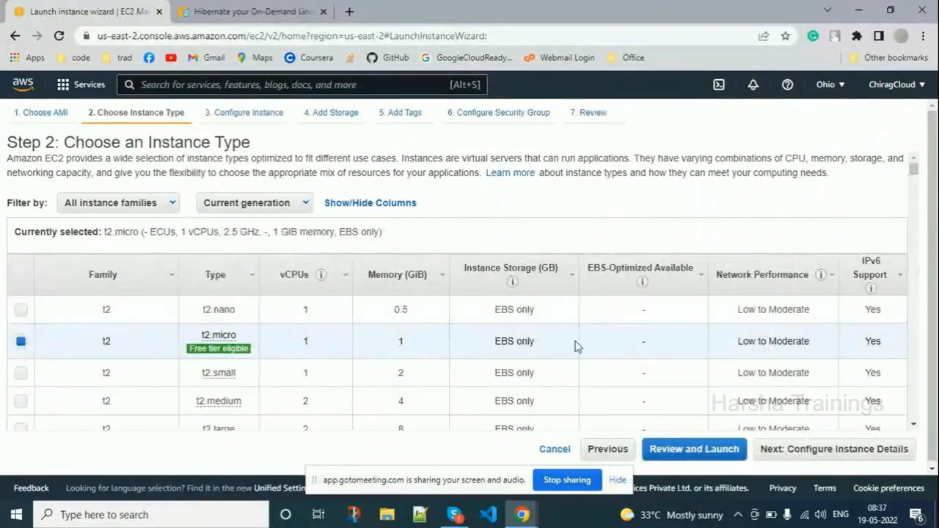
left_click(779, 456)
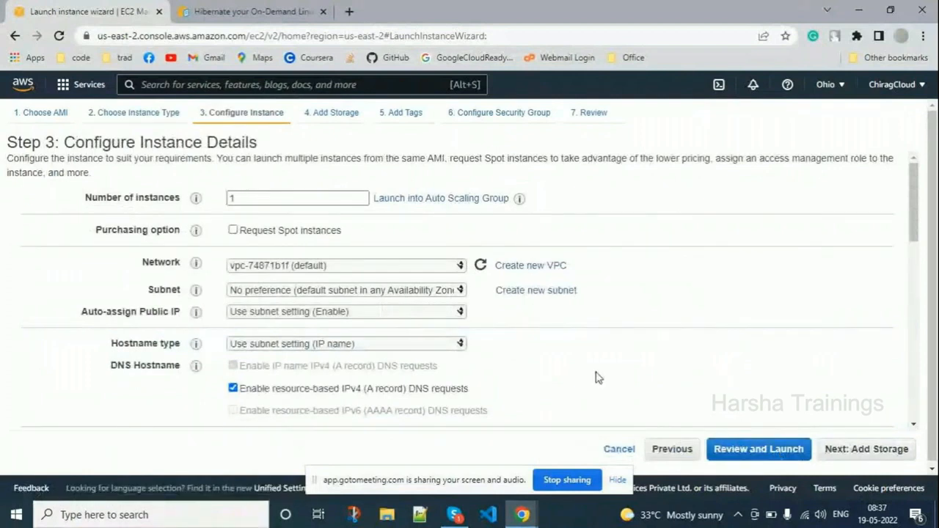
Step: Request Spot instances as the purchasing option and look through the remaining instance details down to the user data
scroll(595, 377, "down", 2)
scroll(595, 377, "up", 2)
left_click(233, 231)
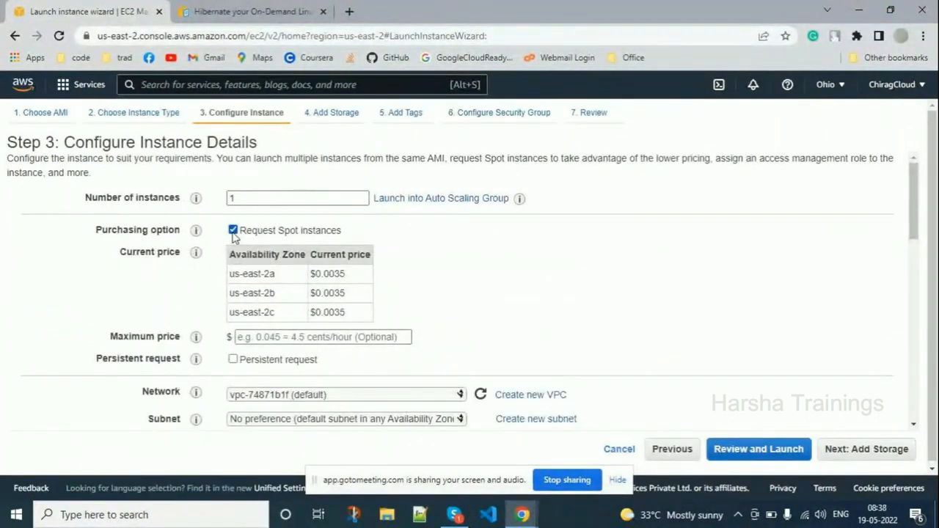
scroll(490, 304, "down", 5)
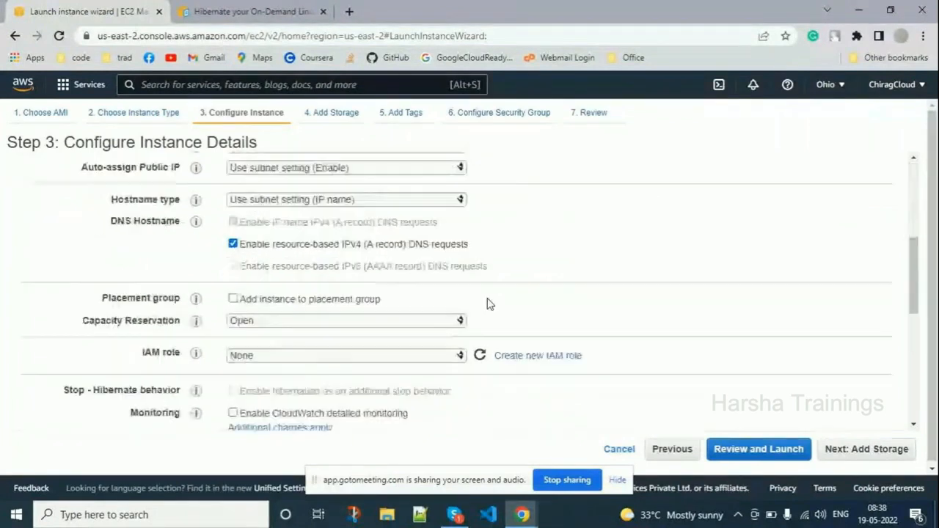
scroll(487, 304, "down", 2)
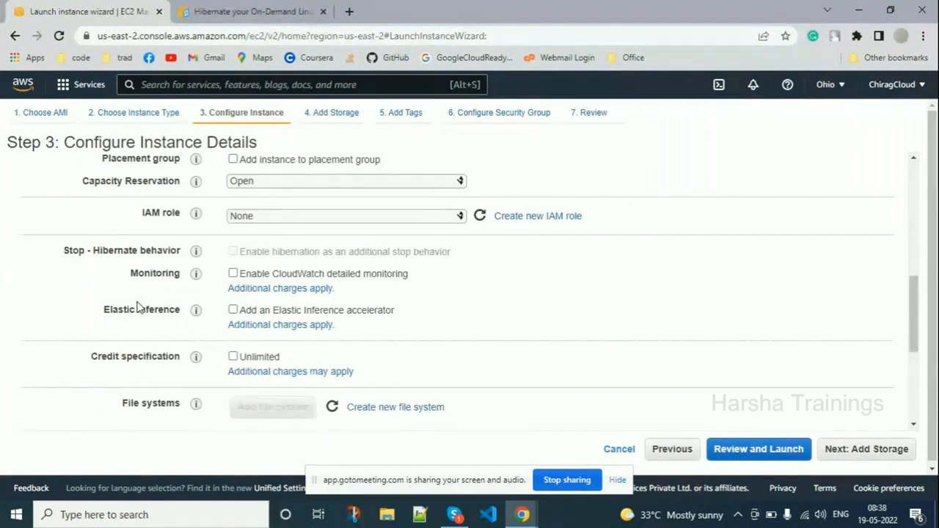
scroll(138, 307, "down", 4)
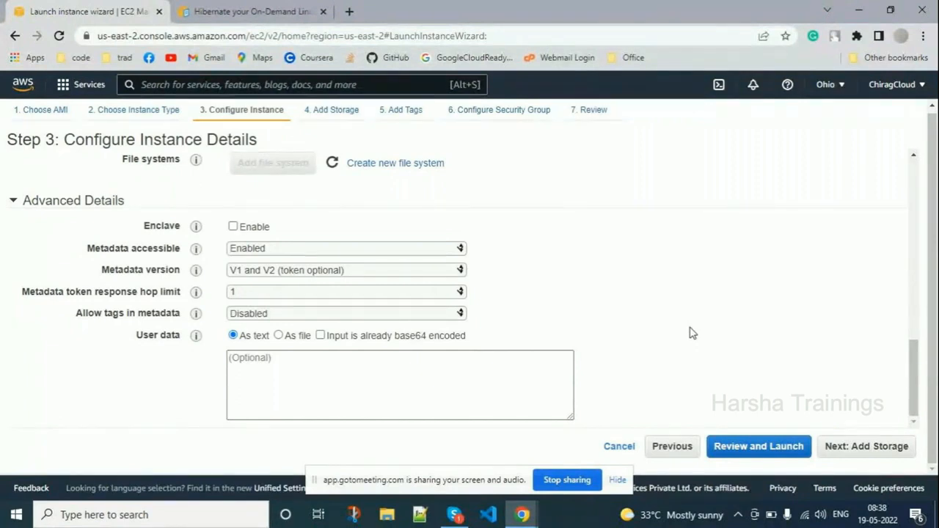
Step: Look over the Add Storage settings, including shared file systems, and return to the instance details
left_click(859, 448)
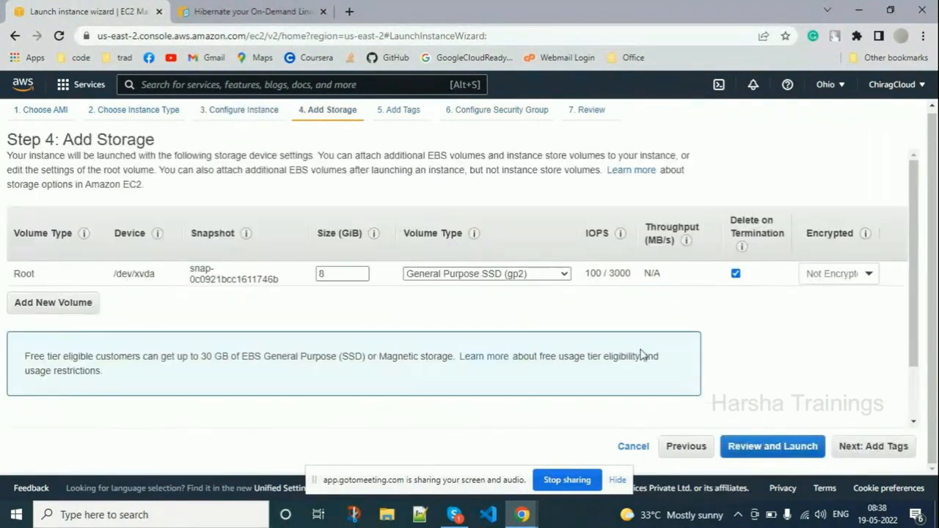
scroll(678, 352, "down", 1)
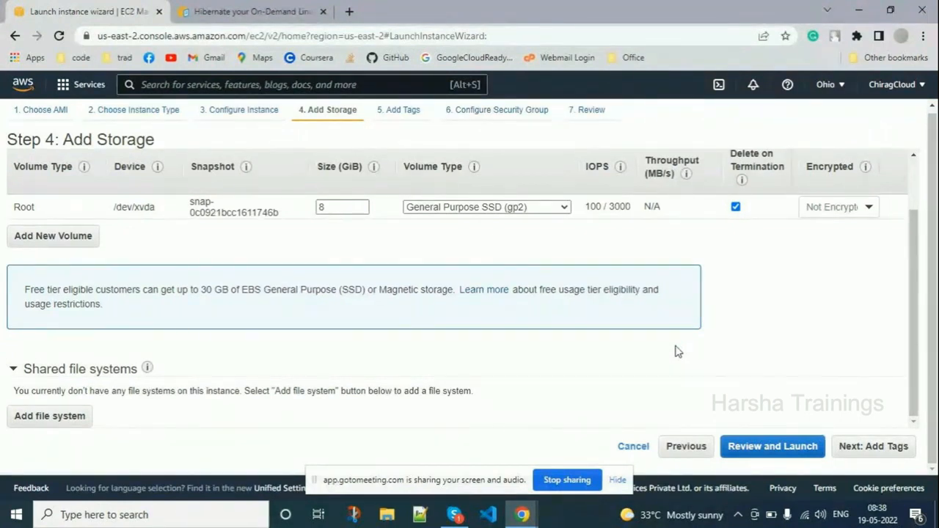
left_click(683, 445)
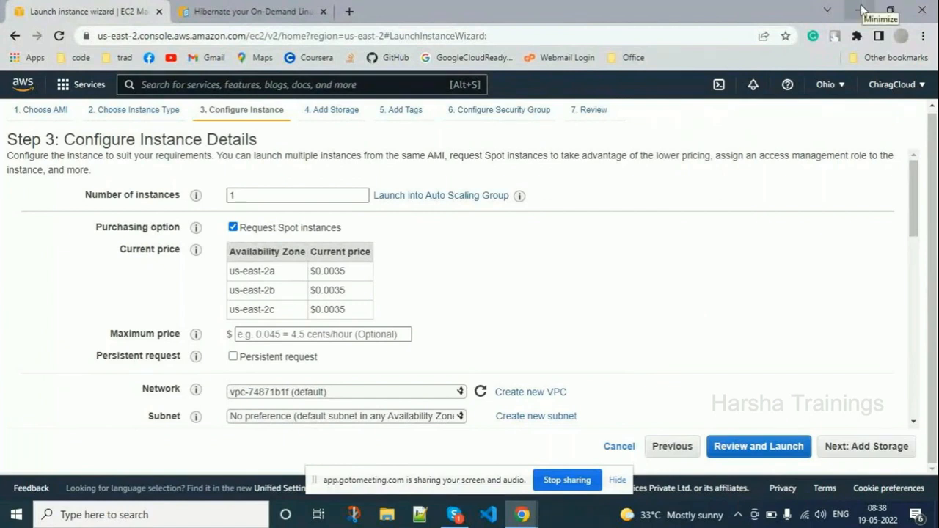
Step: Minimize the launch wizard window to reach GoToMeeting and dismiss the prompt about muting for the best audio
left_click(863, 8)
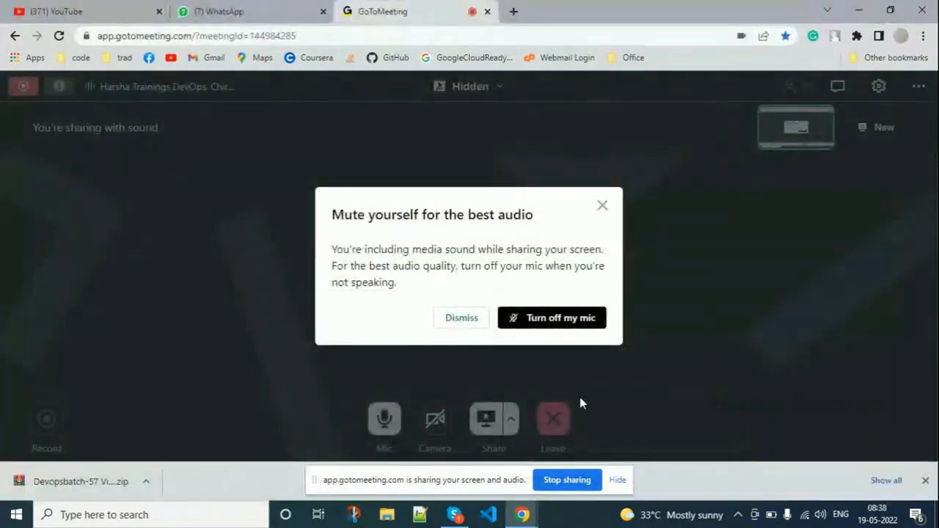
mouse_move(522, 514)
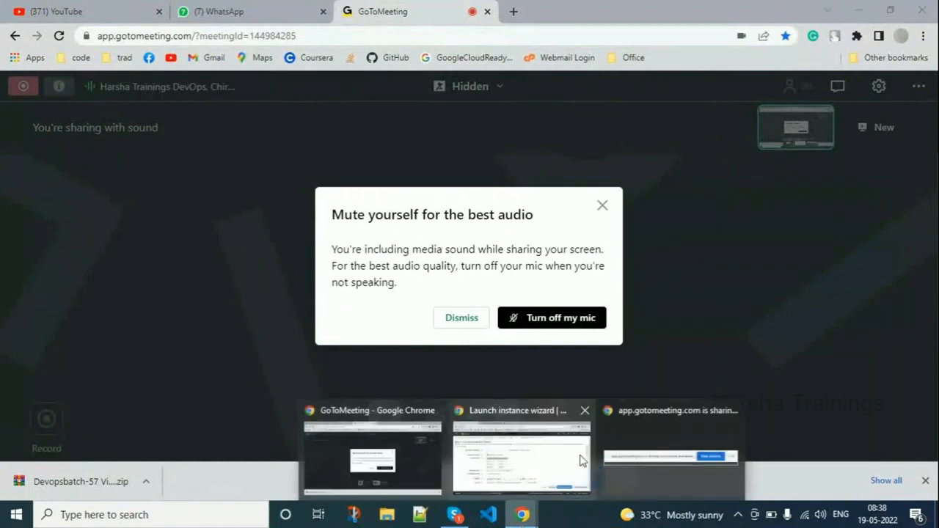
left_click(582, 460)
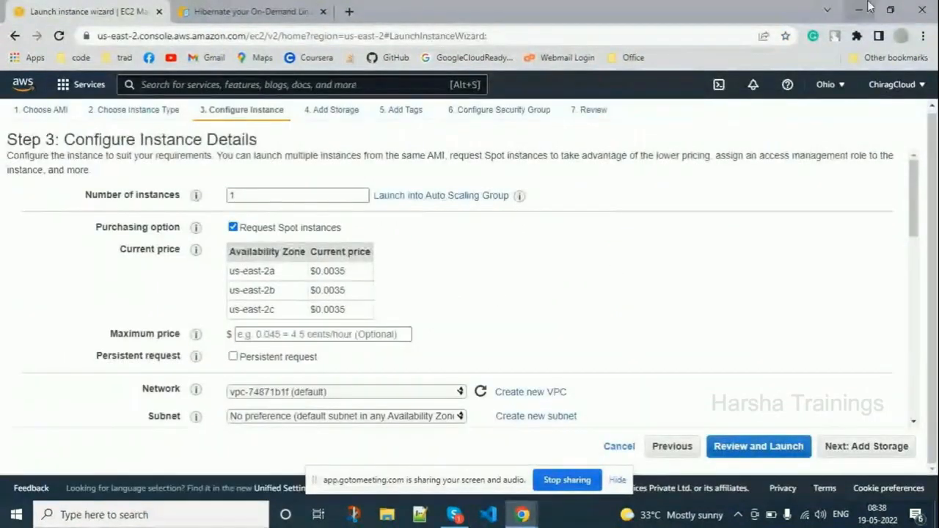
left_click(860, 9)
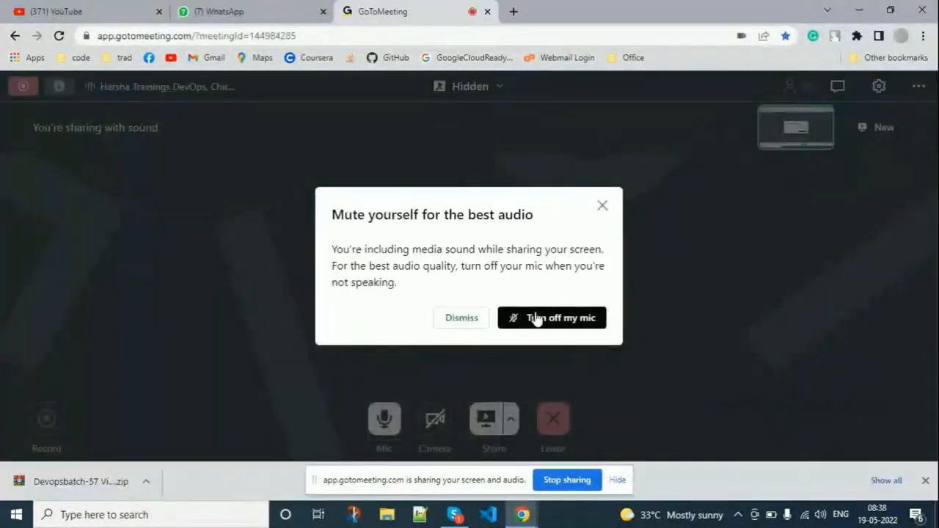
left_click(461, 317)
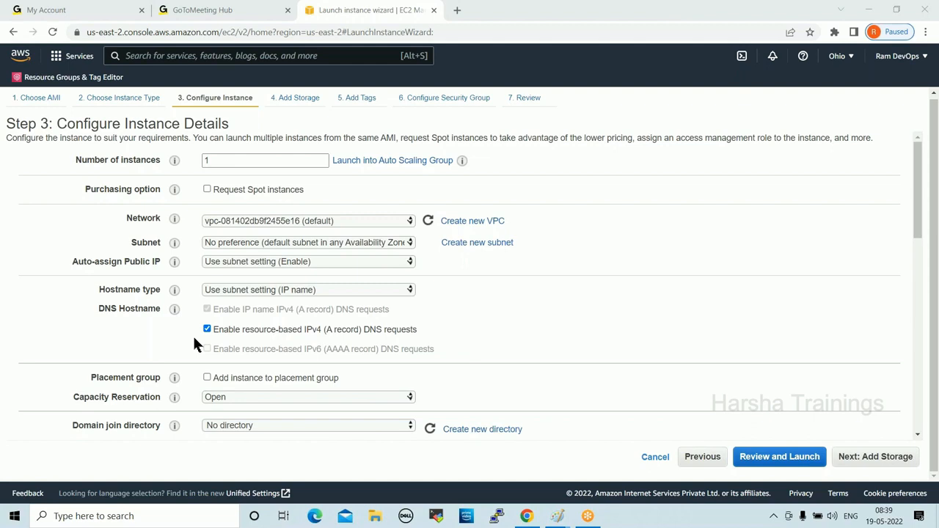
Step: Set the instance's tenancy to Shared - Run a shared hardware instance
scroll(578, 326, "down", 5)
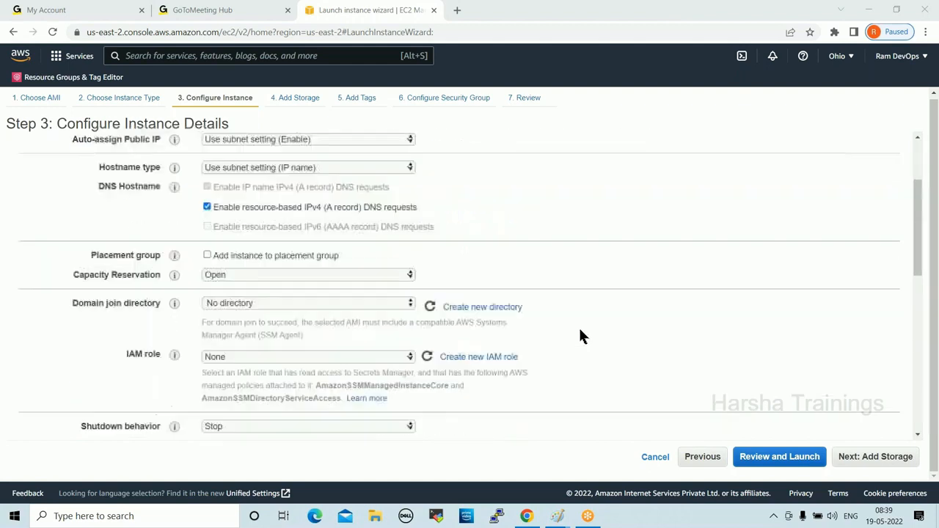
scroll(579, 332, "down", 3)
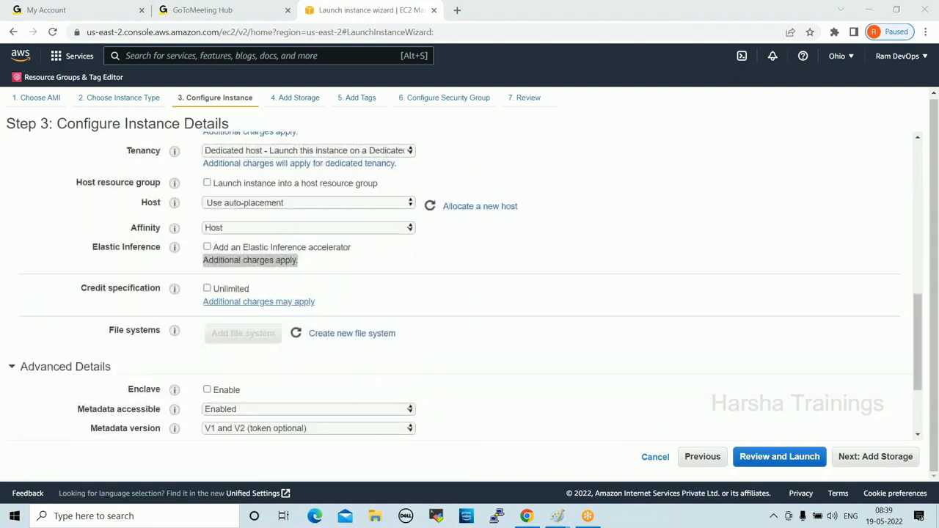
scroll(433, 343, "down", 1)
scroll(434, 343, "up", 1)
scroll(435, 343, "up", 3)
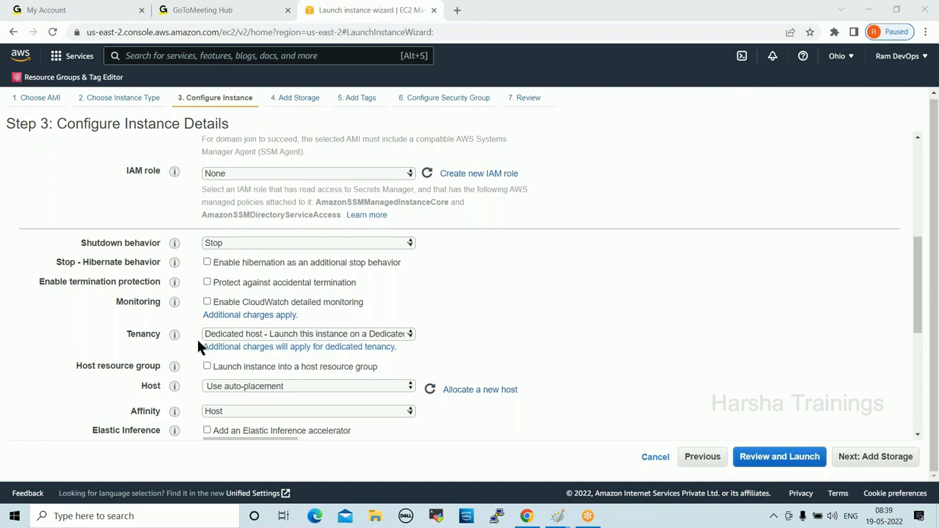
left_click(236, 334)
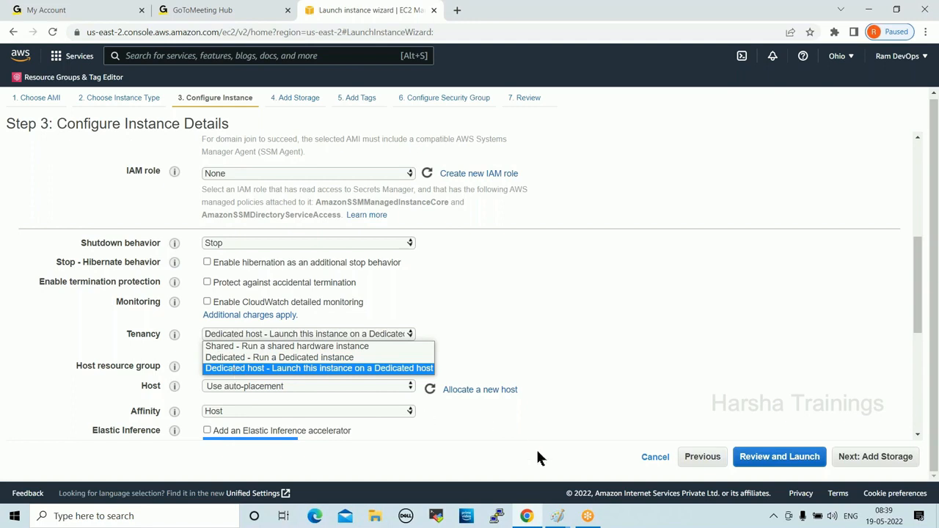
left_click(231, 347)
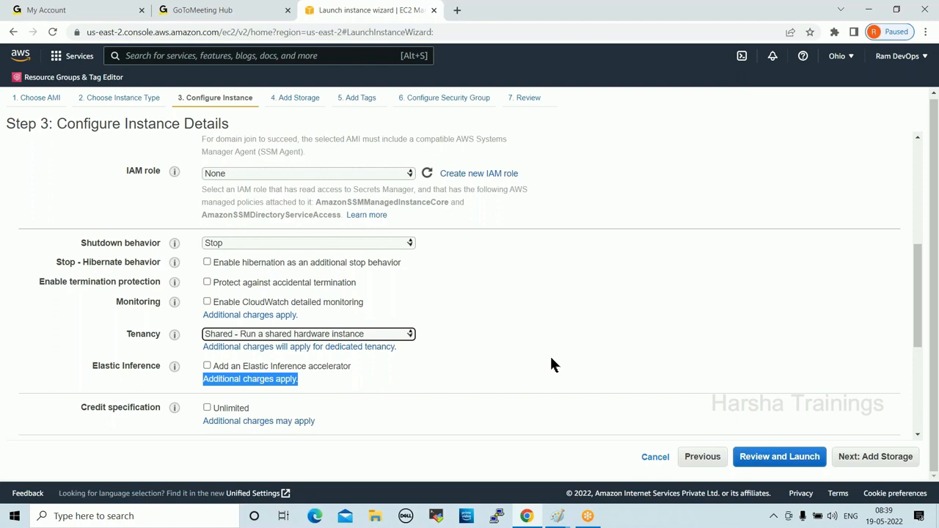
Step: Switch the tenancy to Dedicated - Run a Dedicated instance, and set it back to Shared
left_click(258, 337)
left_click(256, 356)
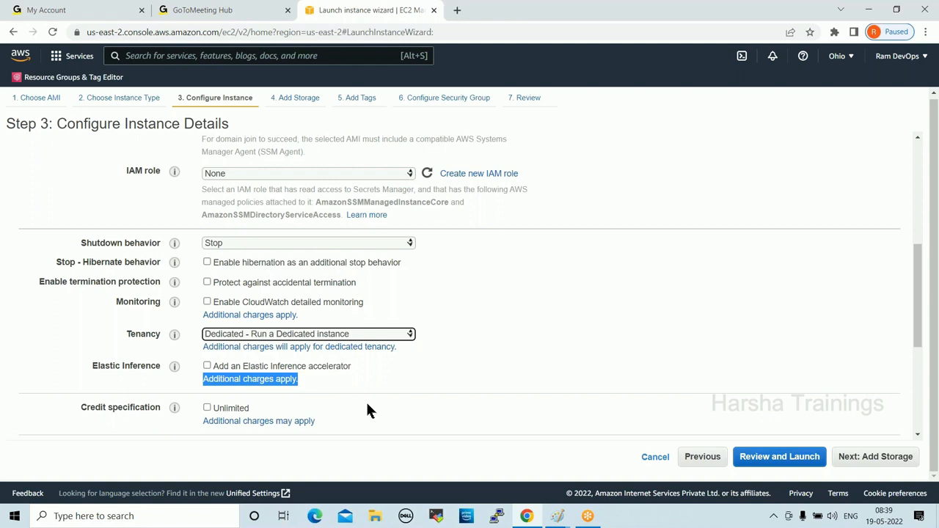
left_click(241, 334)
left_click(242, 344)
Step: Examine the Elastic Inference charges, credit specification and IAM role among the instance details
scroll(474, 388, "down", 3)
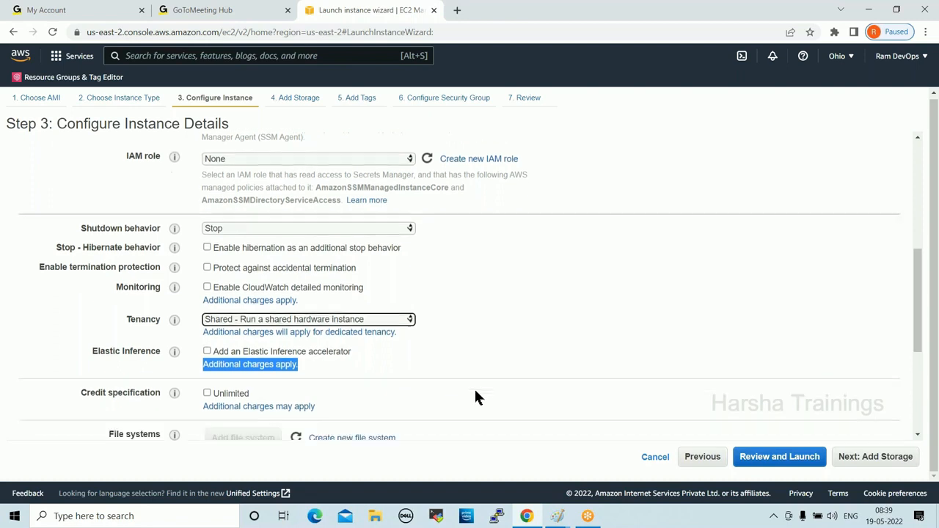
left_click_drag(88, 247, 160, 247)
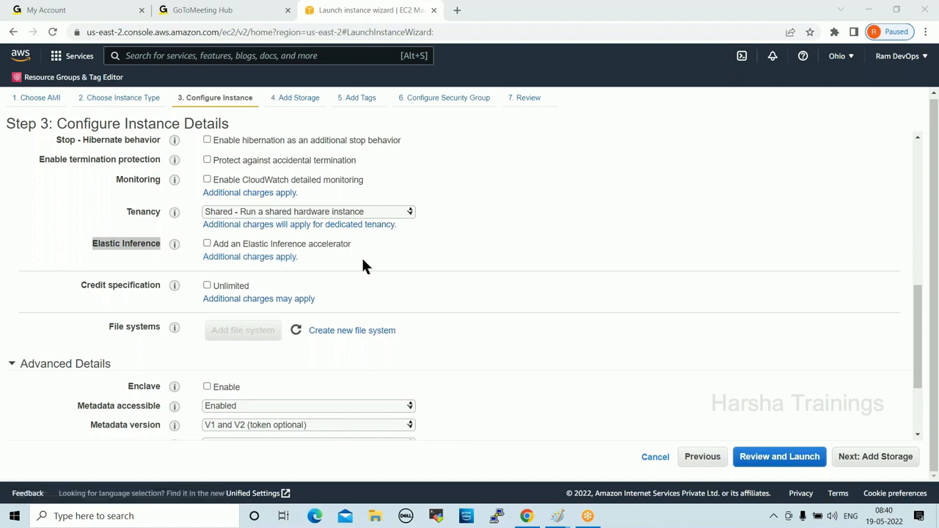
left_click_drag(310, 257, 187, 263)
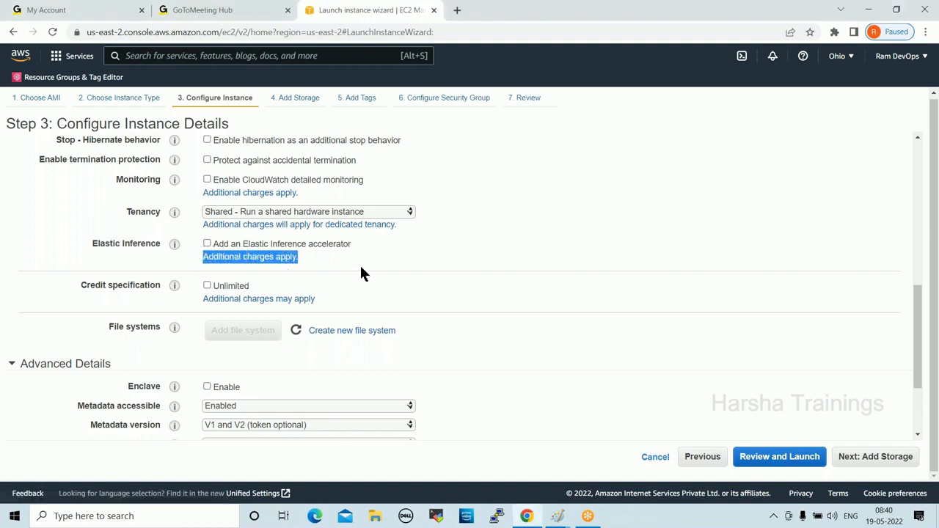
left_click(315, 258)
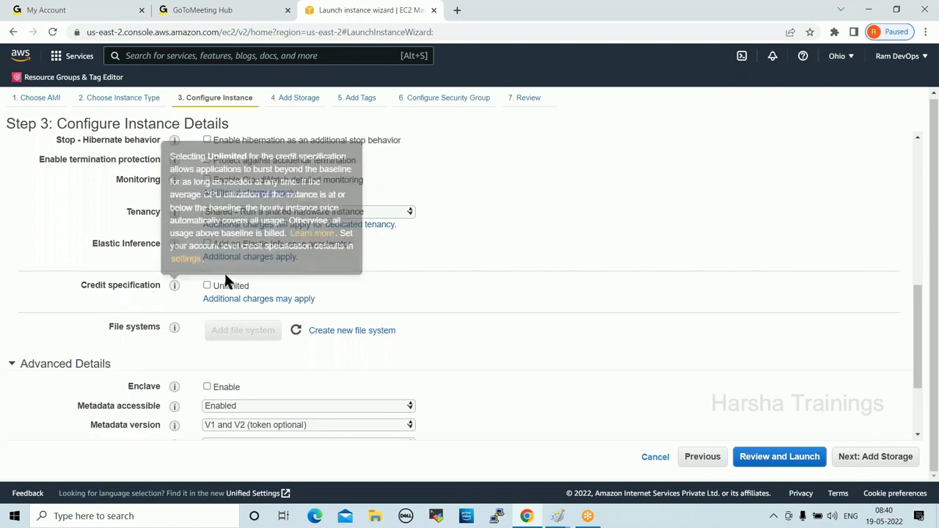
left_click_drag(313, 257, 136, 123)
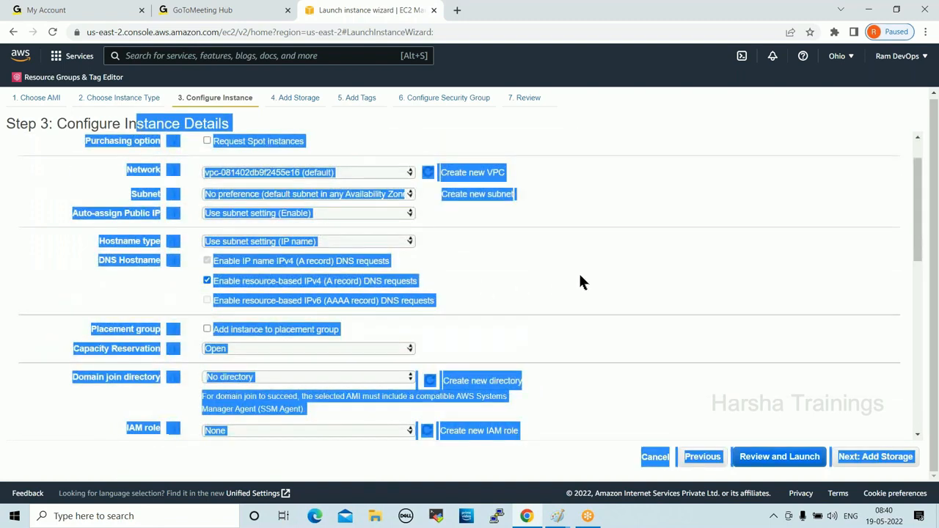
left_click(494, 273)
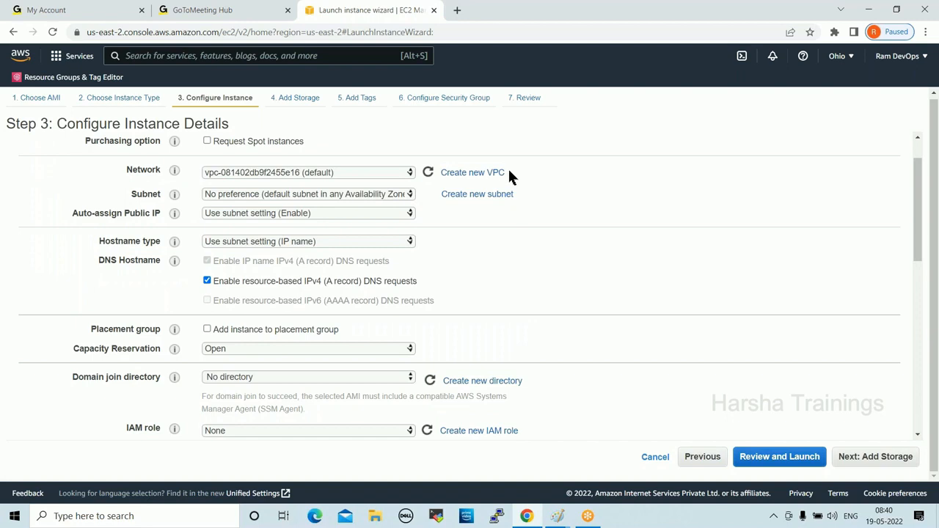
scroll(571, 277, "down", 2)
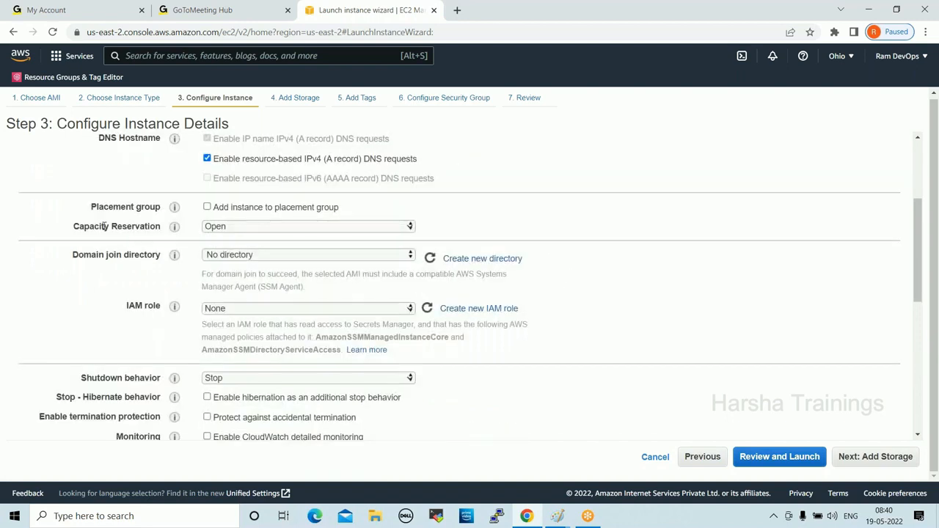
left_click_drag(116, 302, 235, 315)
scroll(629, 326, "up", 3)
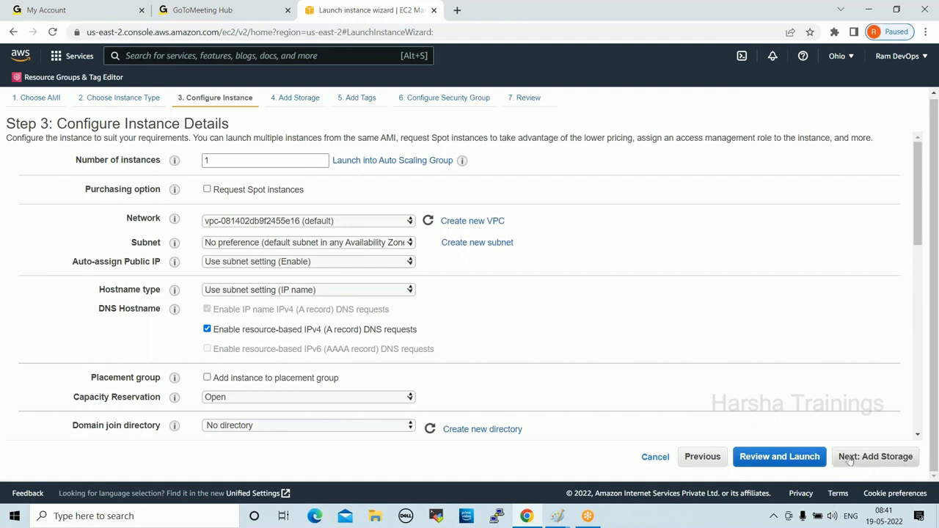
Step: Continue to the storage settings and examine the root volume's type, device, snapshot and size fields
left_click(875, 457)
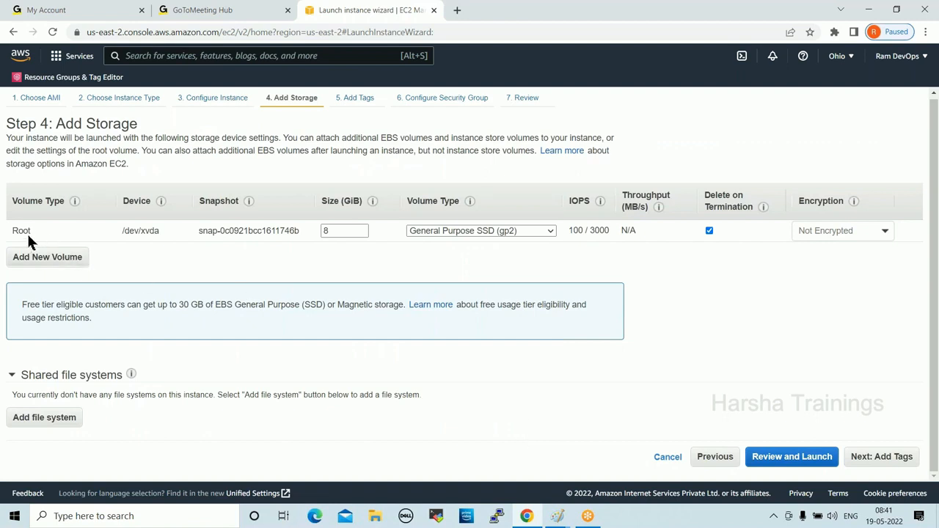
left_click_drag(32, 234, 12, 229)
left_click_drag(165, 234, 119, 233)
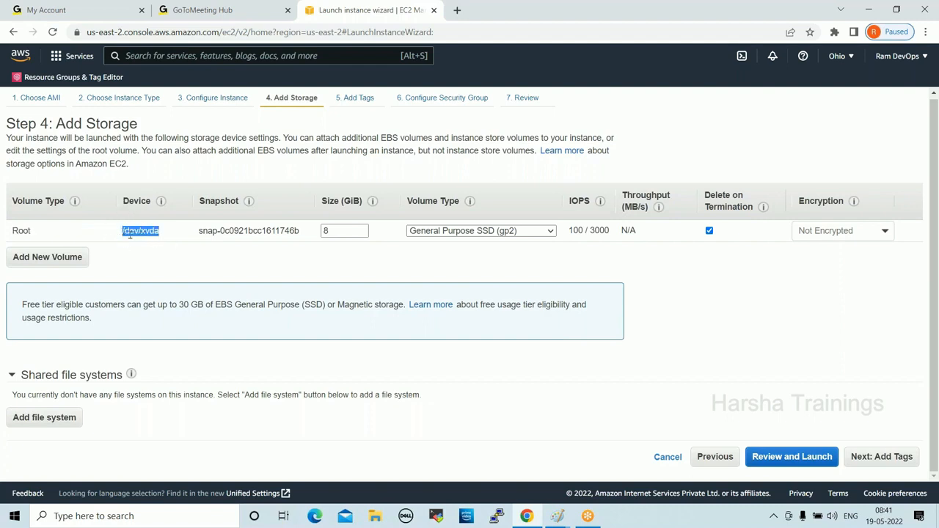
left_click_drag(299, 230, 203, 230)
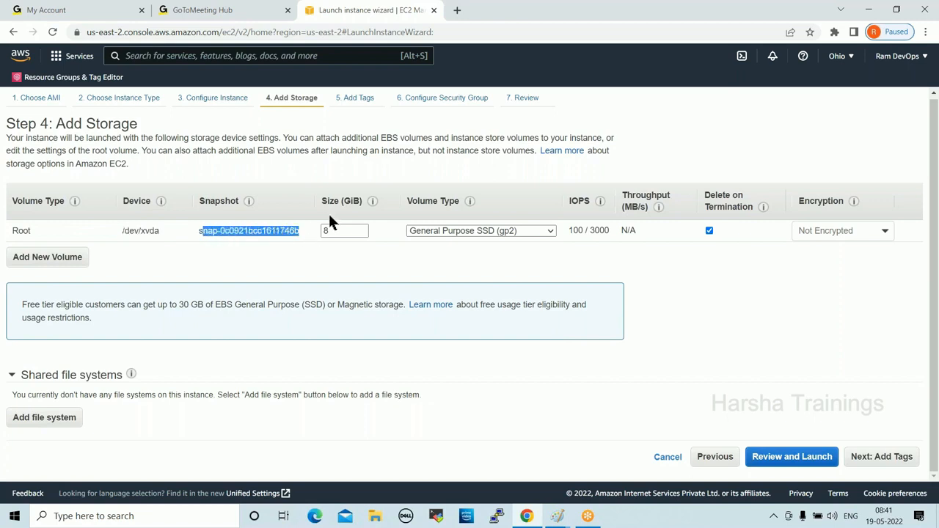
left_click_drag(323, 200, 358, 203)
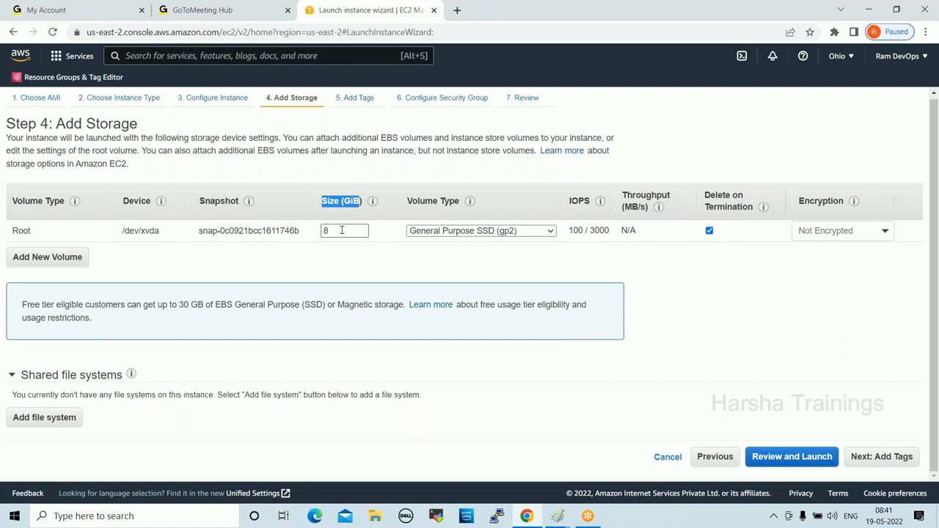
Step: Try a root volume size of 100 GiB and restore it to 8 GiB
double_click(342, 229)
type("100")
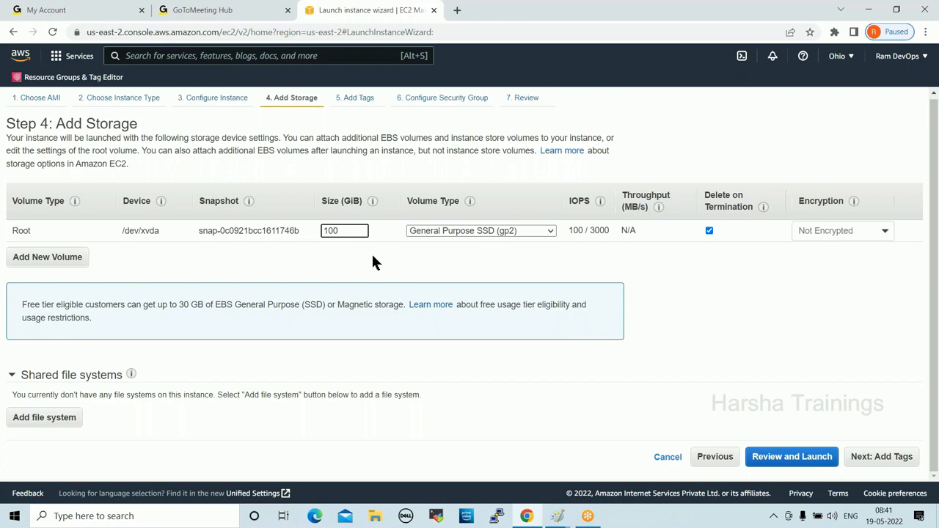
key("BackSpace")
key("BackSpace")
key("BackSpace")
type("8")
Step: Review the root volume's available volume types, keeping General Purpose SSD (gp2), and examine its IOPS
left_click(475, 230)
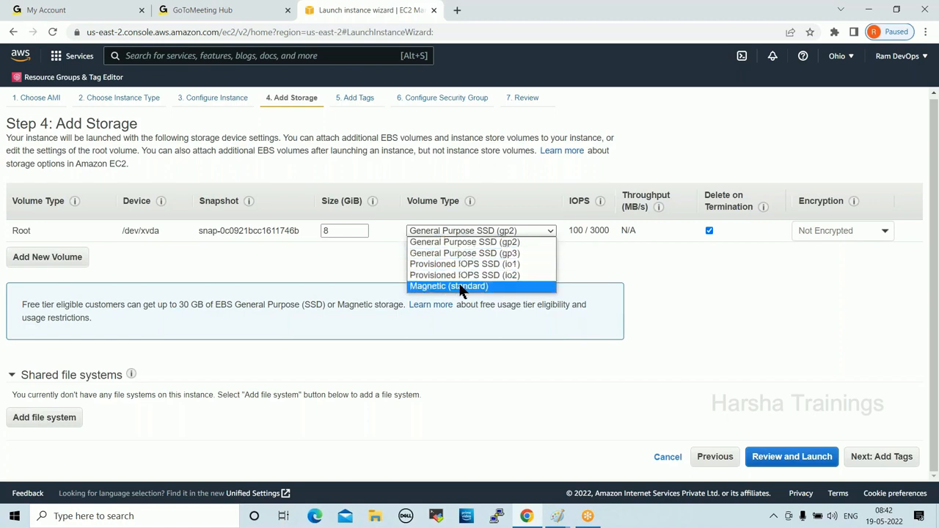
left_click(449, 244)
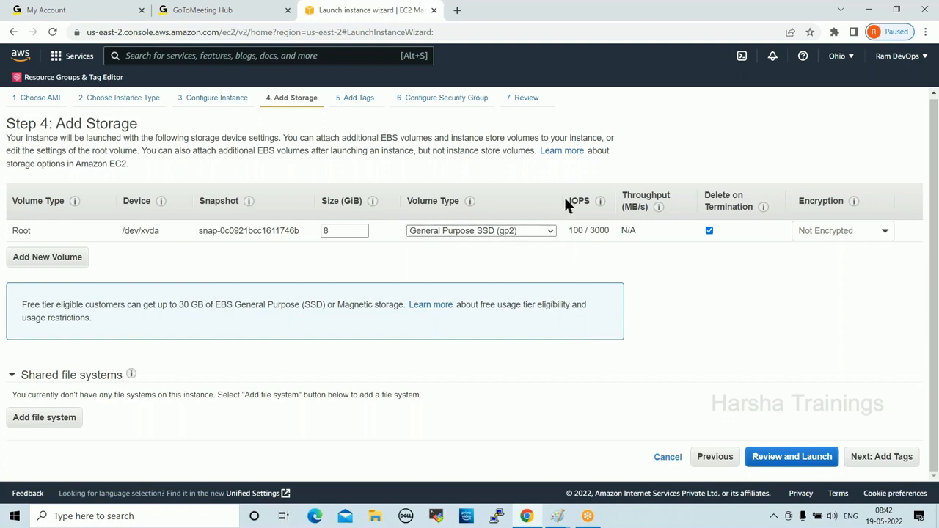
left_click_drag(565, 198, 590, 197)
left_click_drag(570, 228, 609, 230)
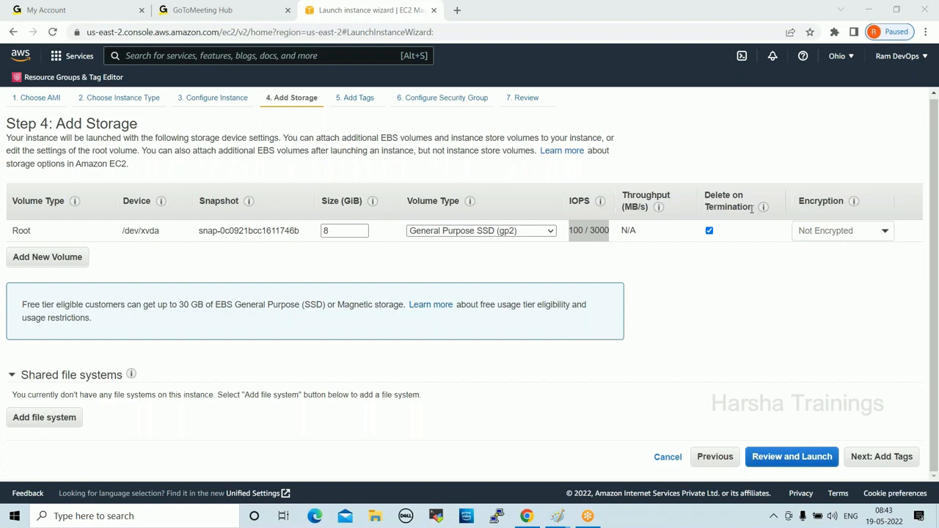
Step: Try turning off Delete on Termination for the root volume and turn it back on
left_click_drag(753, 208, 705, 194)
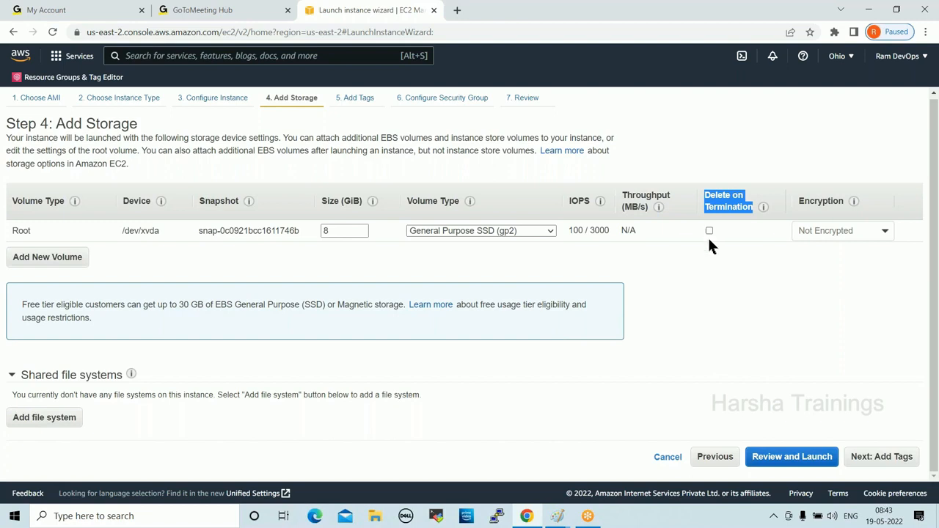
left_click(708, 230)
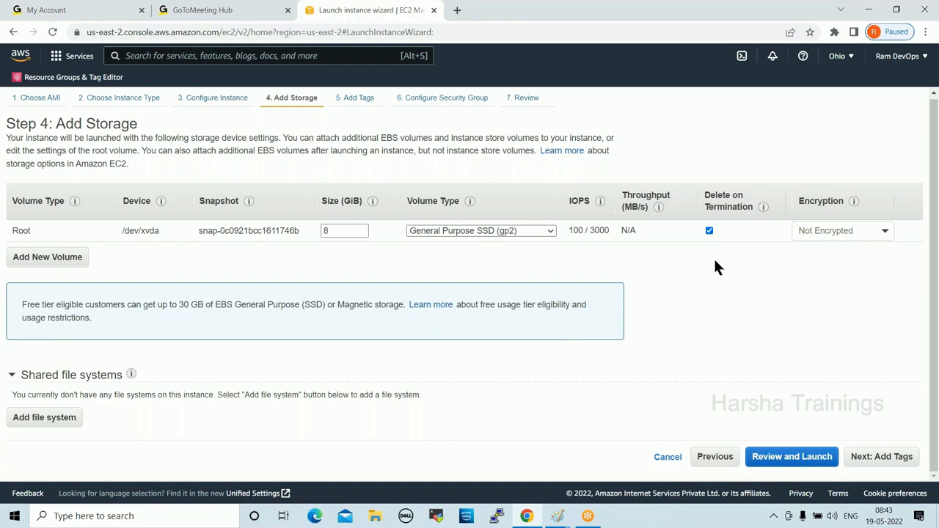
left_click(709, 231)
left_click(709, 231)
left_click_drag(142, 124, 87, 125)
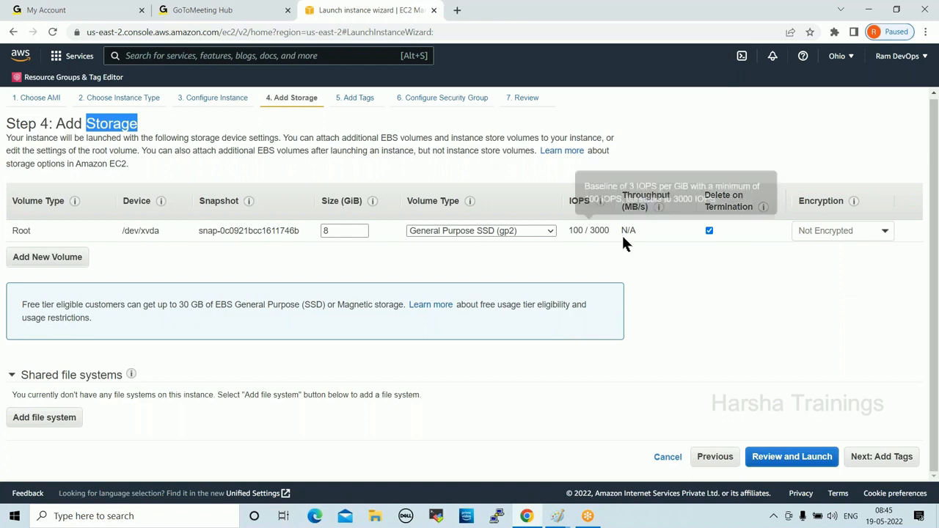
left_click(709, 231)
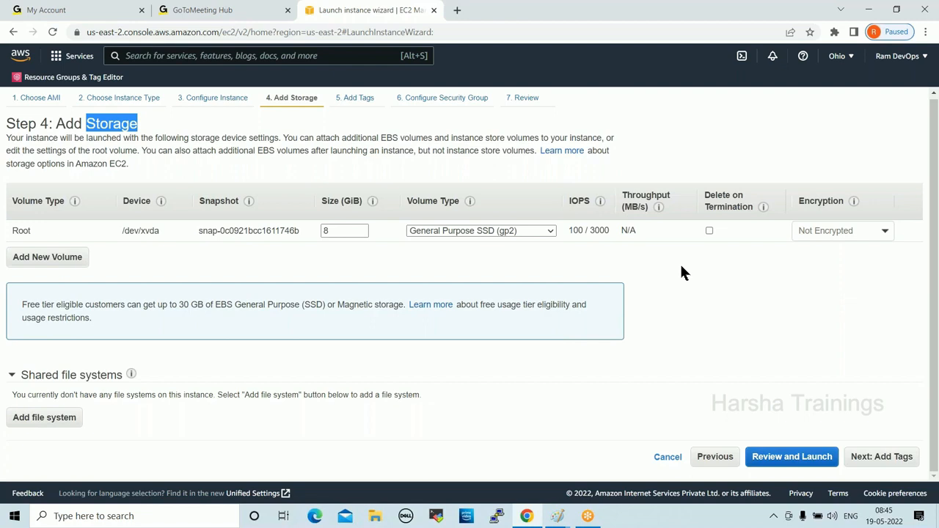
left_click(709, 232)
Step: Examine the encryption key options for the root volume, leaving the setting at Not Encrypted
left_click_drag(798, 201, 845, 201)
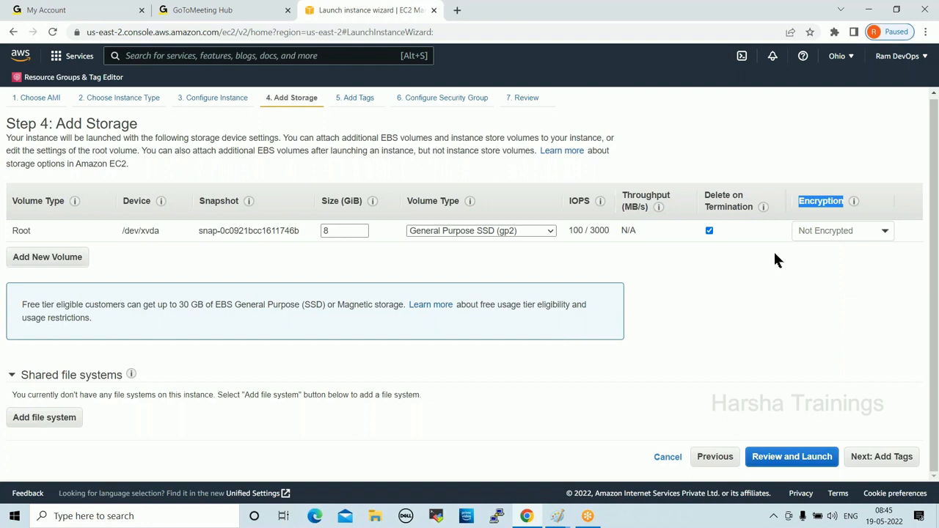
left_click(886, 234)
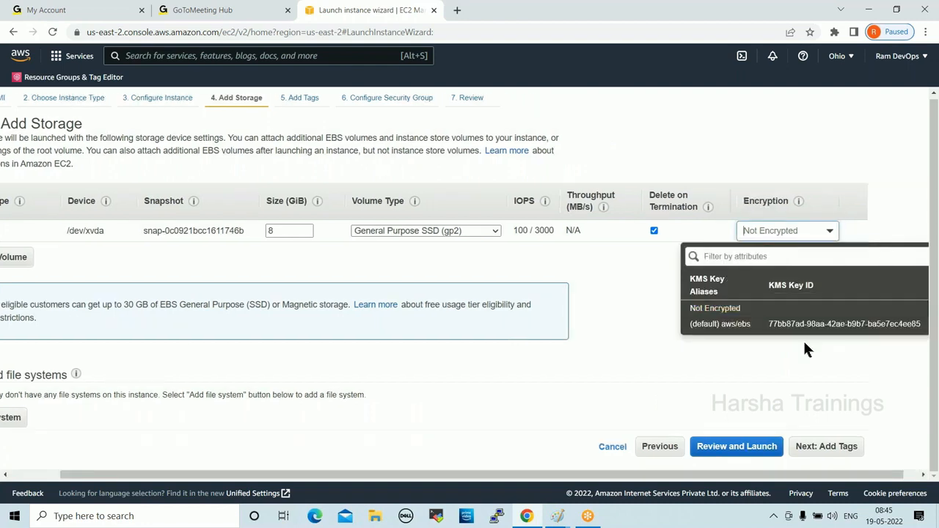
left_click(763, 355)
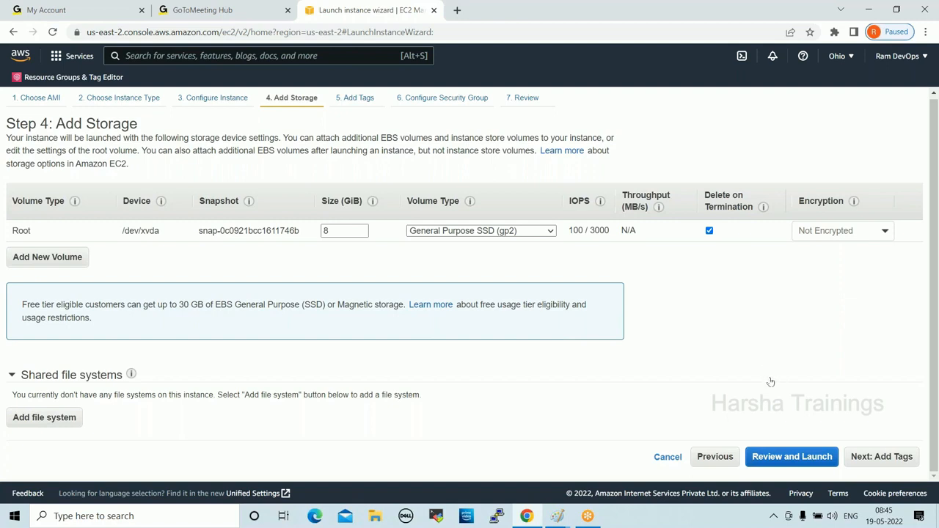
Step: Continue to the tag settings and add a tag with the key Name and the value Web-Server
left_click(868, 458)
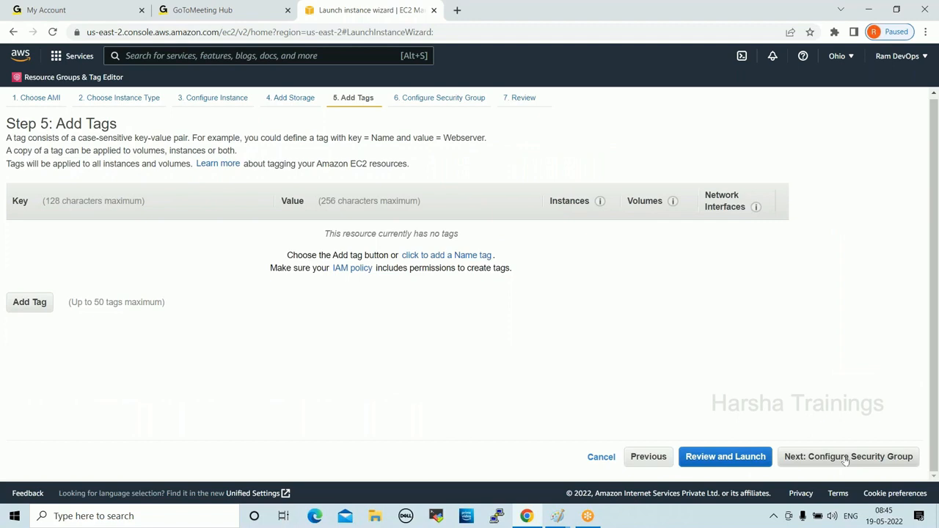
left_click(23, 307)
type("Name")
key("Tab")
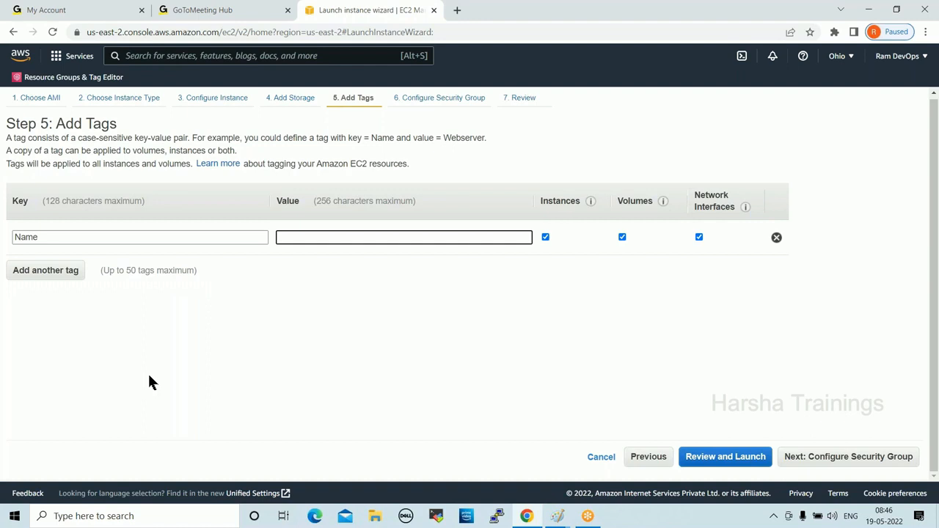
type("Web-Server")
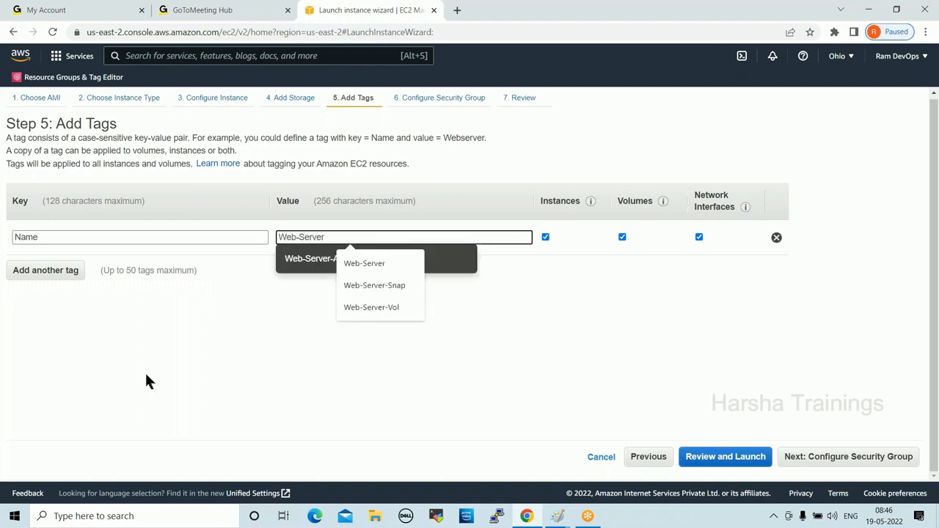
left_click(21, 237)
left_click_drag(22, 237, 5, 242)
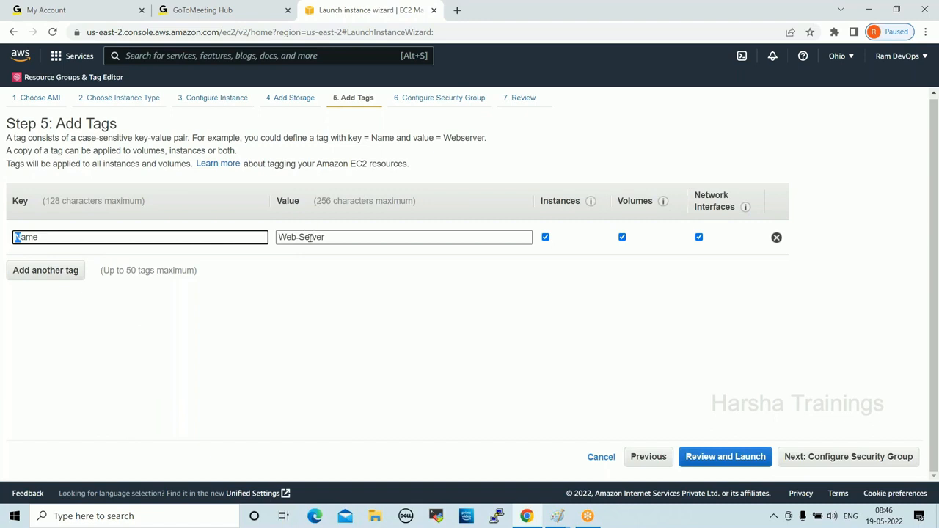
Step: Continue to the security group settings, look through the existing groups and return to creating a new one
left_click(817, 461)
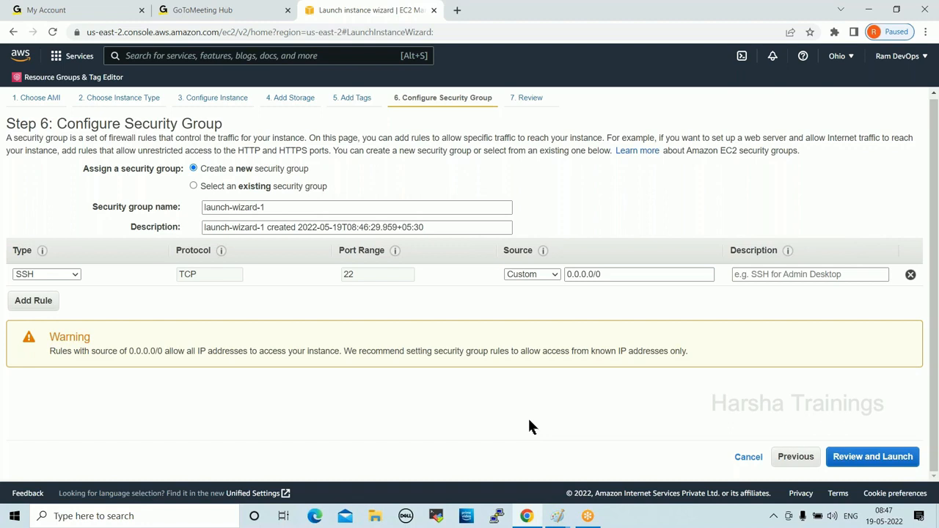
left_click(194, 187)
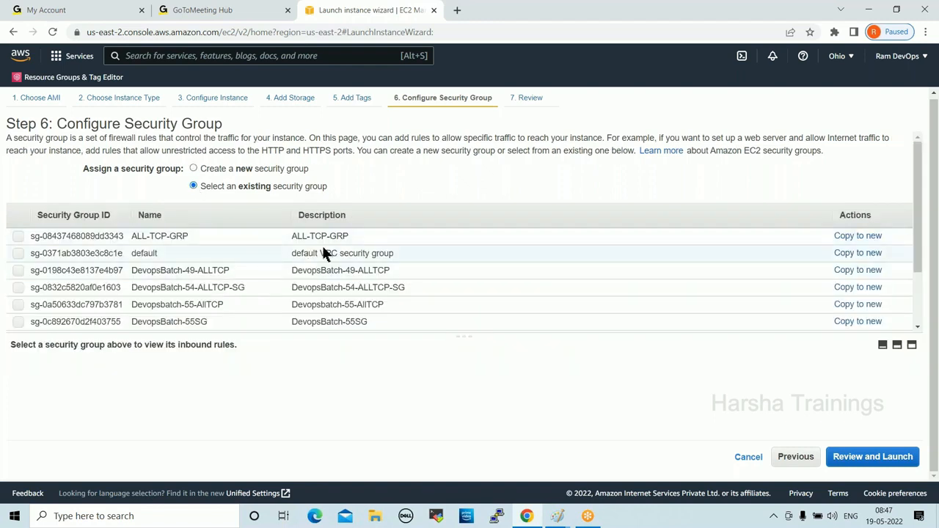
scroll(326, 253, "down", 2)
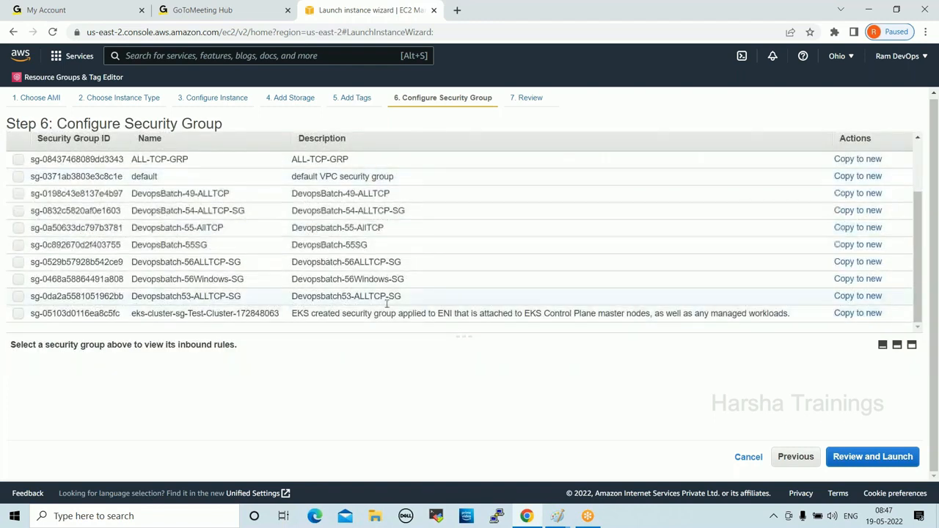
scroll(412, 279, "up", 2)
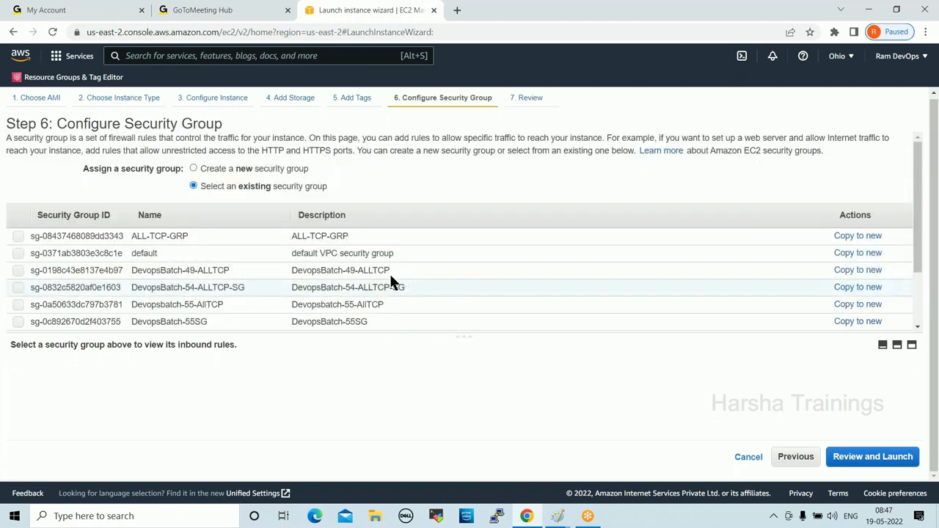
left_click(194, 168)
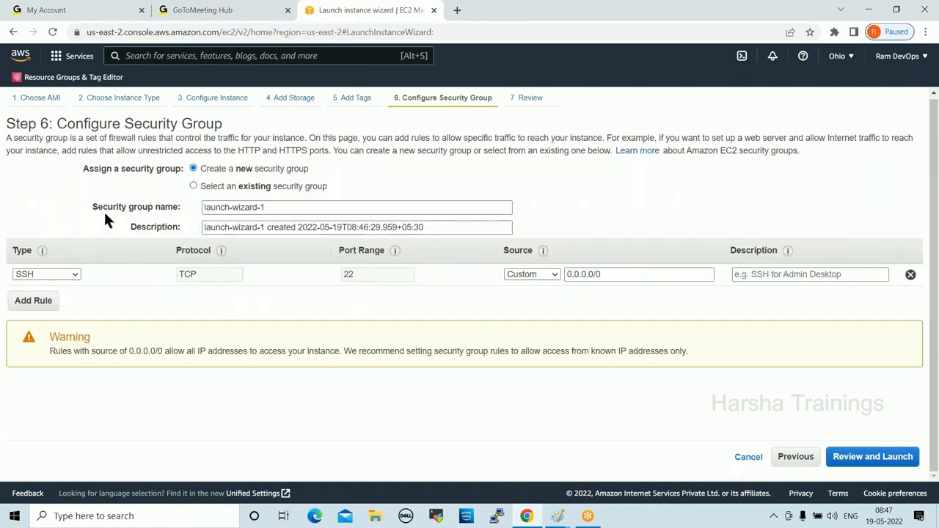
Step: Name the new security group Devopsbatch-57 and use the same text as its description
left_click_drag(264, 208, 129, 209)
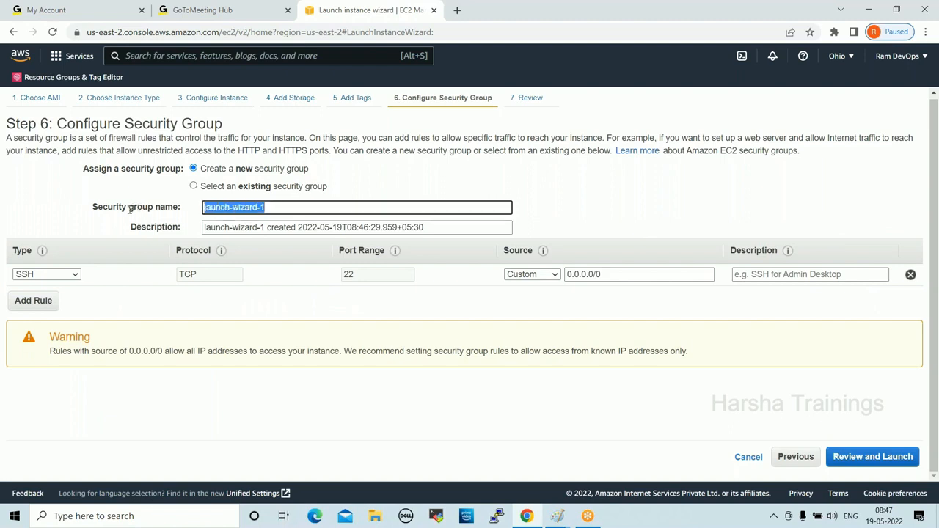
type("Devops")
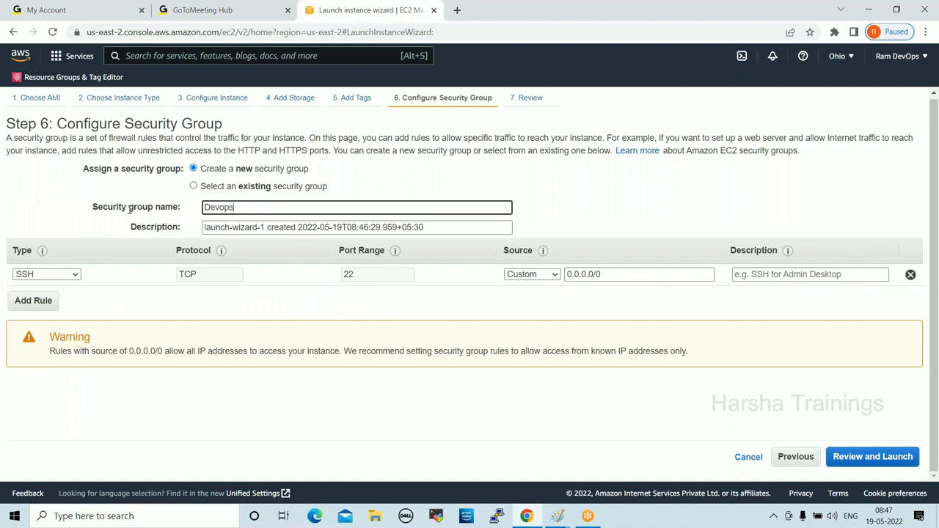
type("batch-57")
left_click_drag(274, 212, 144, 220)
key("ctrl+c")
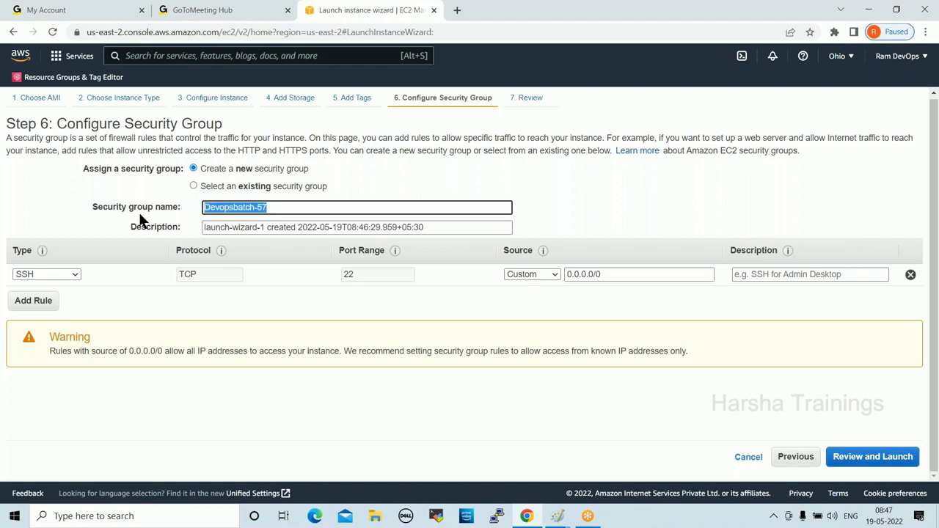
left_click(269, 230)
key("ctrl+a")
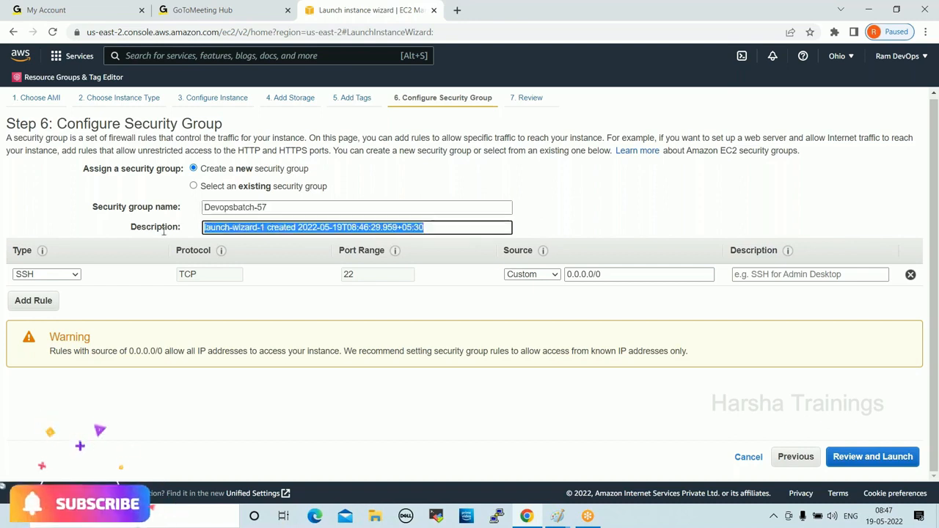
key("ctrl+v")
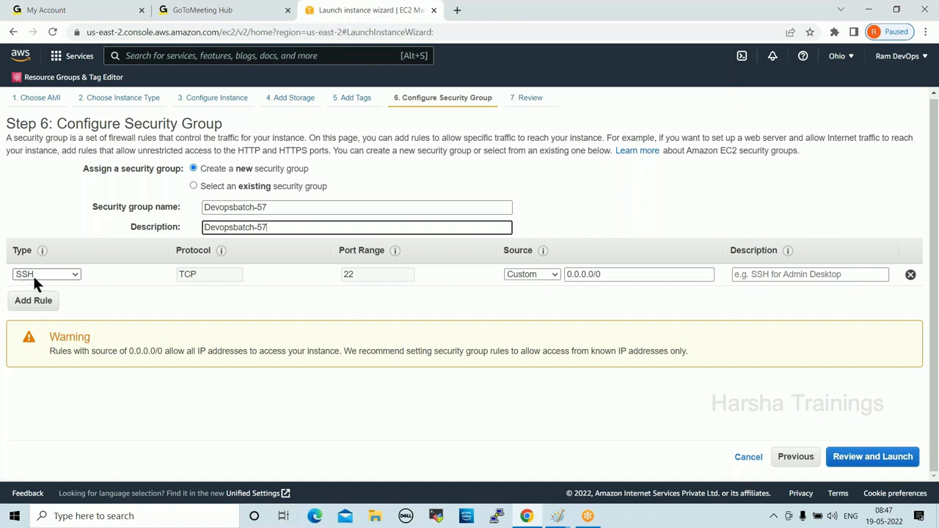
Step: Try My IP as the source of the SSH rule on port 22, and set it to Anywhere
left_click_drag(359, 277, 335, 271)
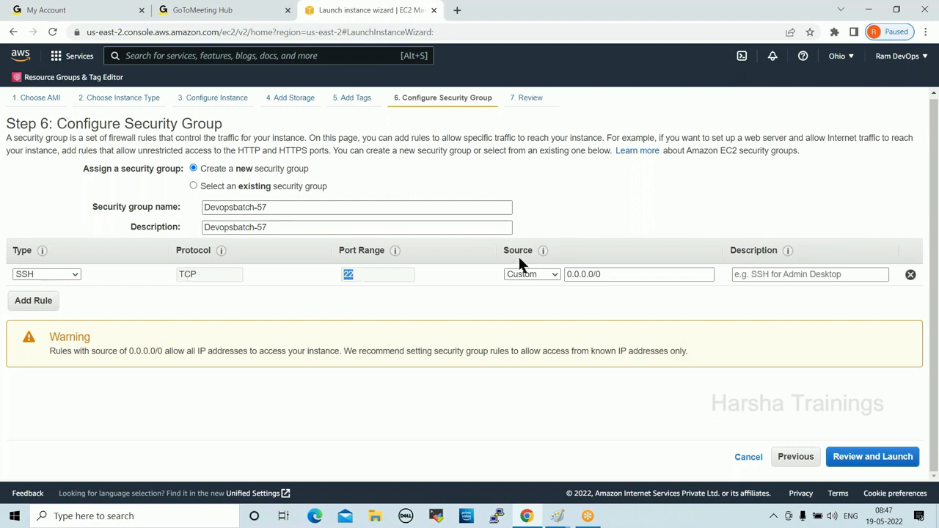
left_click(545, 276)
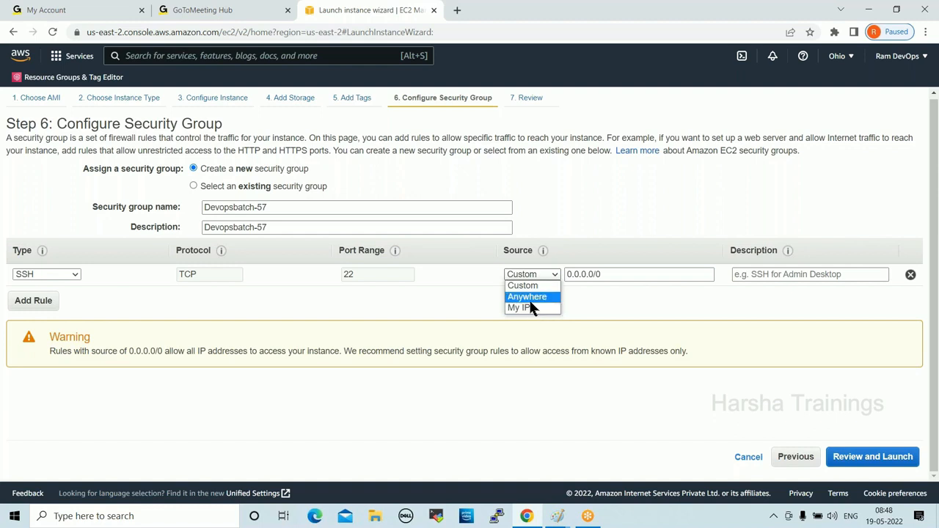
left_click(530, 308)
left_click(548, 273)
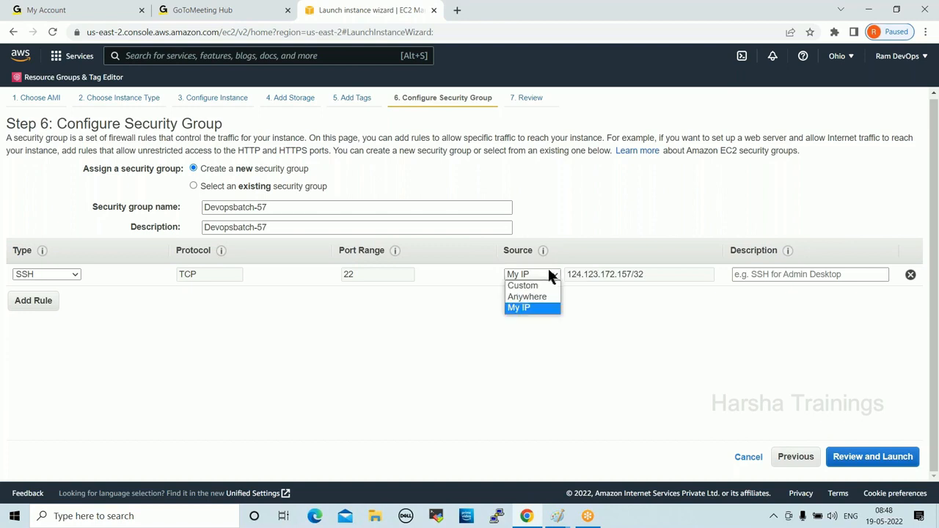
left_click(535, 297)
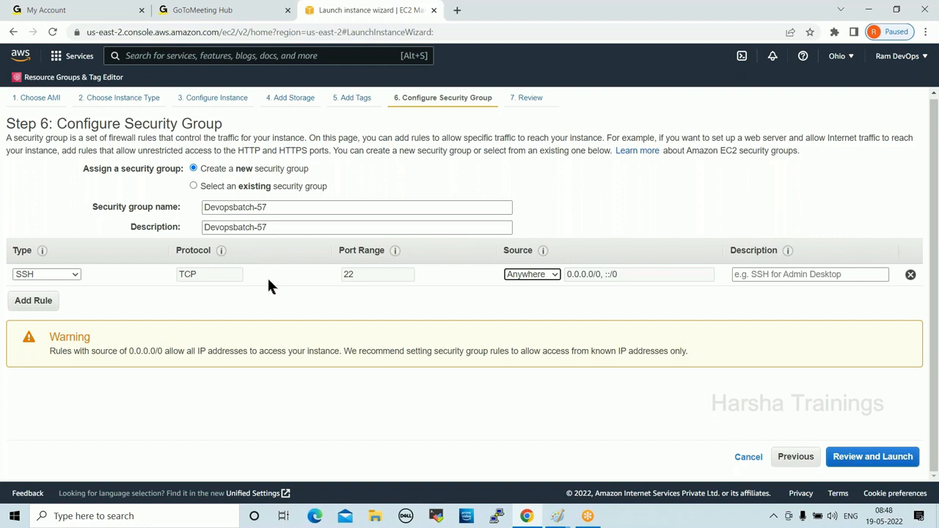
Step: Continue to the launch review and examine the instance type's vCPUs, memory, storage and network performance
left_click(867, 458)
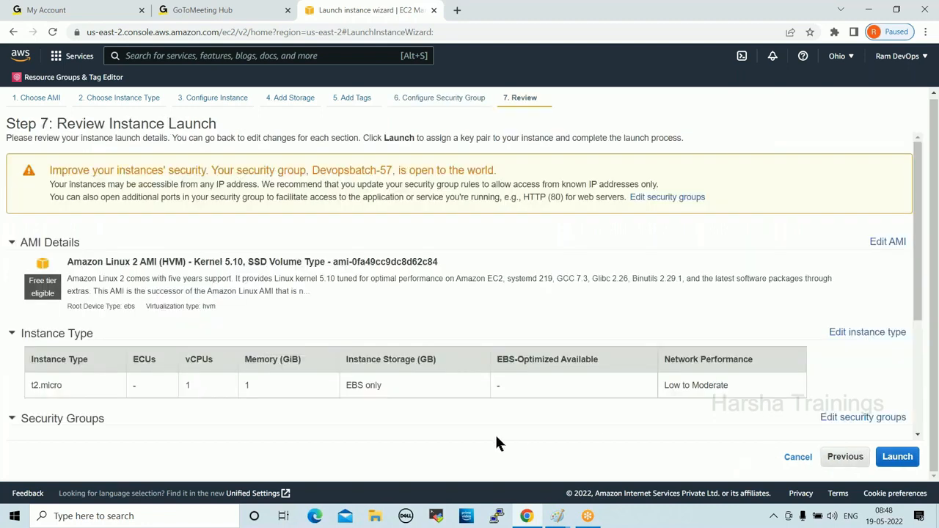
scroll(485, 434, "down", 5)
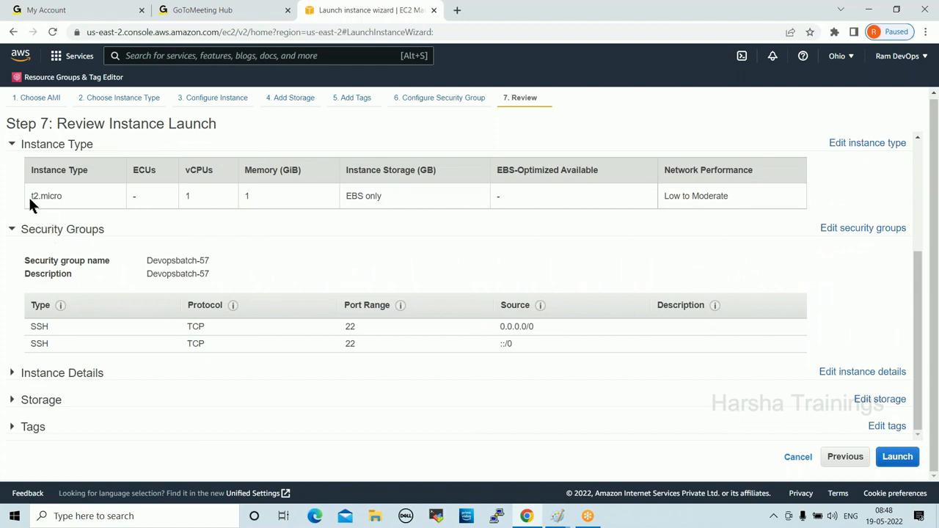
double_click(187, 196)
double_click(247, 196)
triple_click(386, 195)
left_click_drag(749, 195, 666, 193)
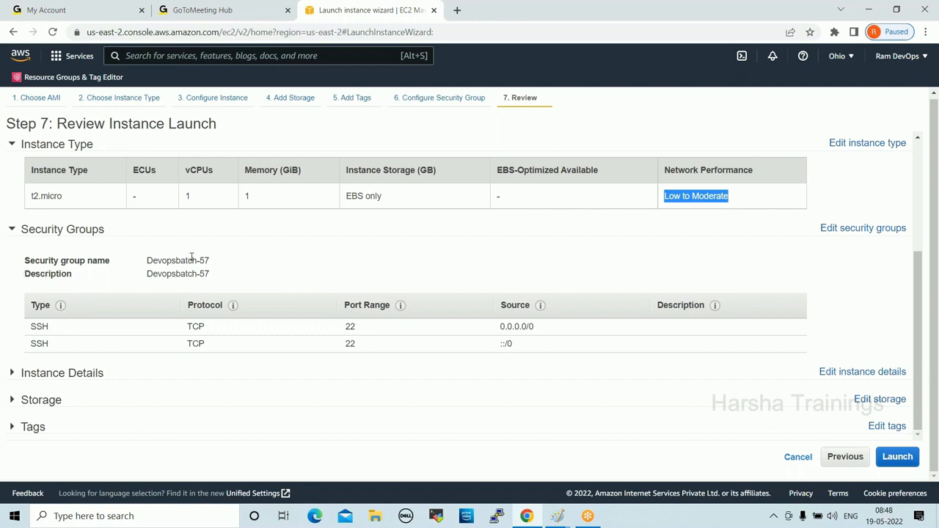
Step: Examine the security group's name and the SSH rule's port range in the launch review
left_click_drag(211, 261, 143, 264)
key("ctrl+c")
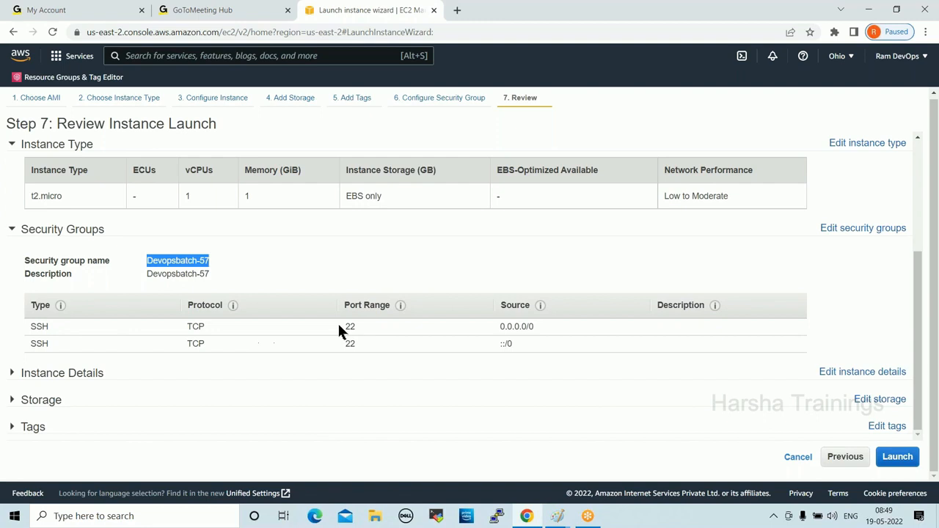
left_click_drag(360, 331, 332, 332)
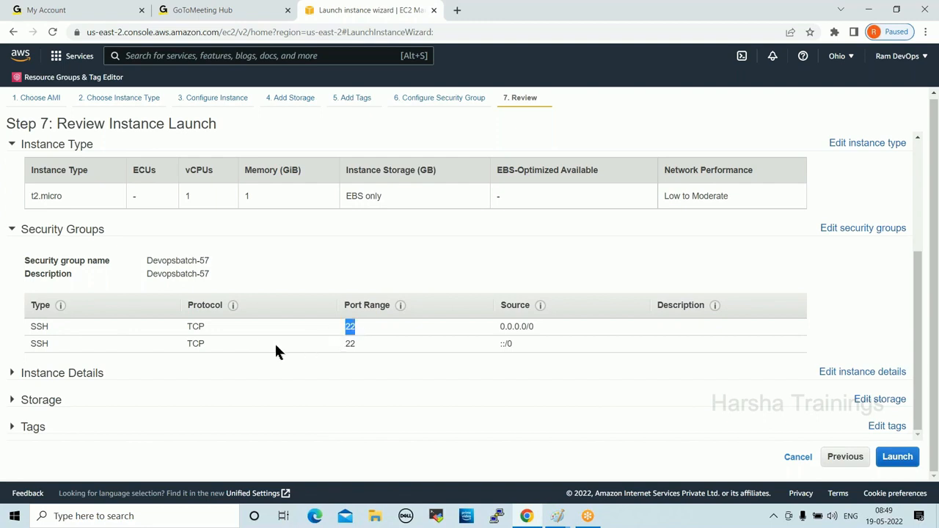
Step: Expand the instance details in the launch review and examine the number of instances and the network
left_click(12, 372)
scroll(286, 341, "down", 2)
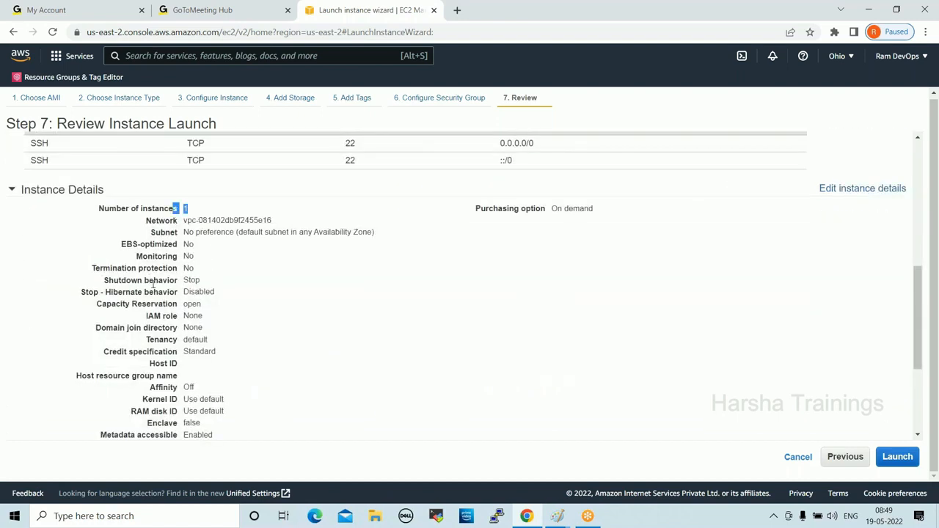
left_click_drag(190, 220, 186, 221)
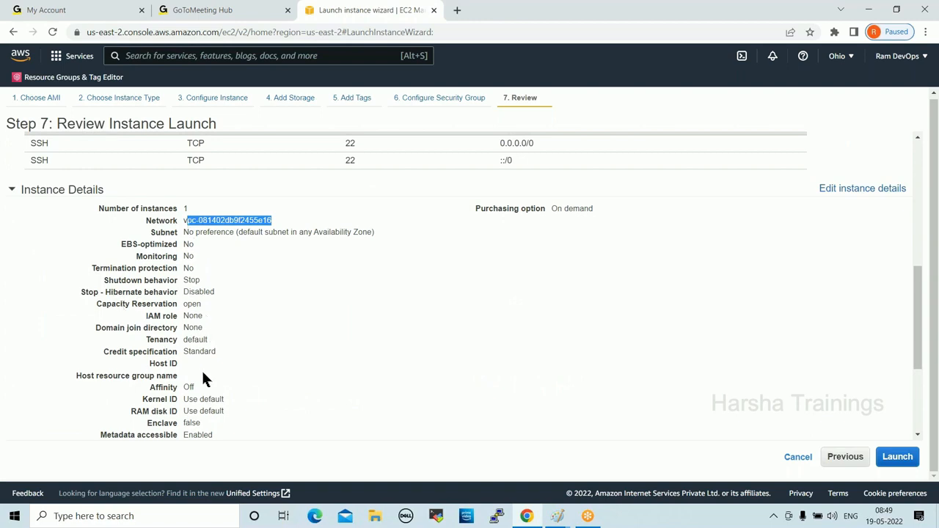
Step: Expand the storage details in the launch review and examine the root volume's size, device and delete-on-termination setting
scroll(246, 355, "down", 3)
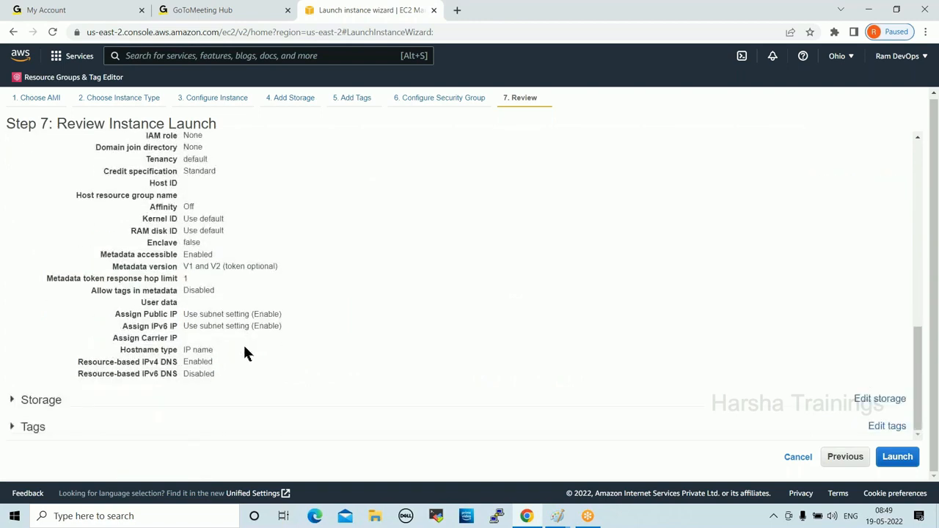
left_click(13, 401)
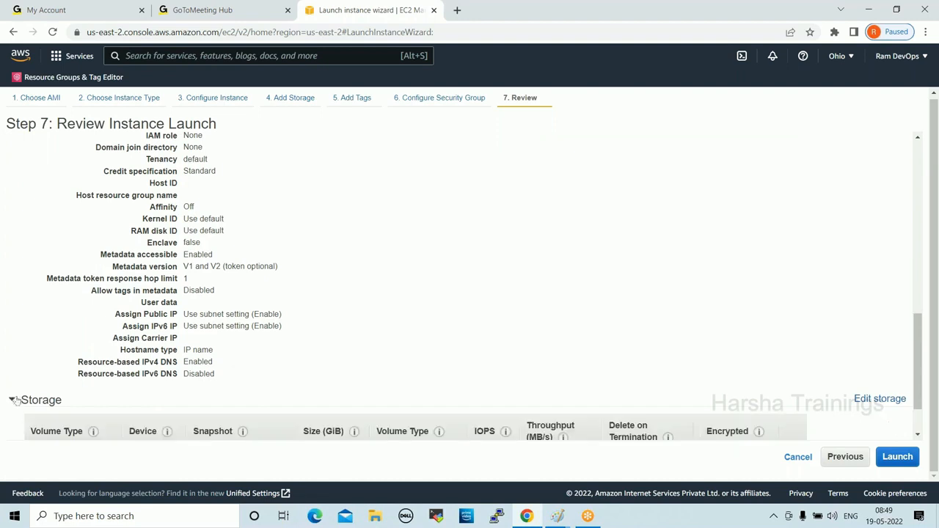
scroll(343, 264, "down", 1)
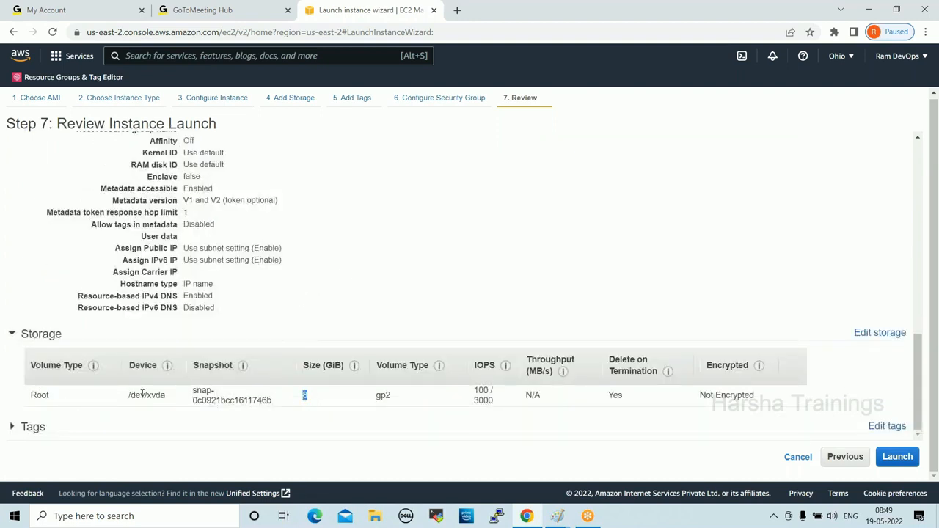
left_click_drag(168, 396, 124, 394)
left_click(620, 395)
Step: Expand the tags in the launch review, examine the tag's key and value, and return to the start of the review
left_click(9, 428)
left_click_drag(352, 431, 293, 433)
left_click_drag(70, 431, 402, 431)
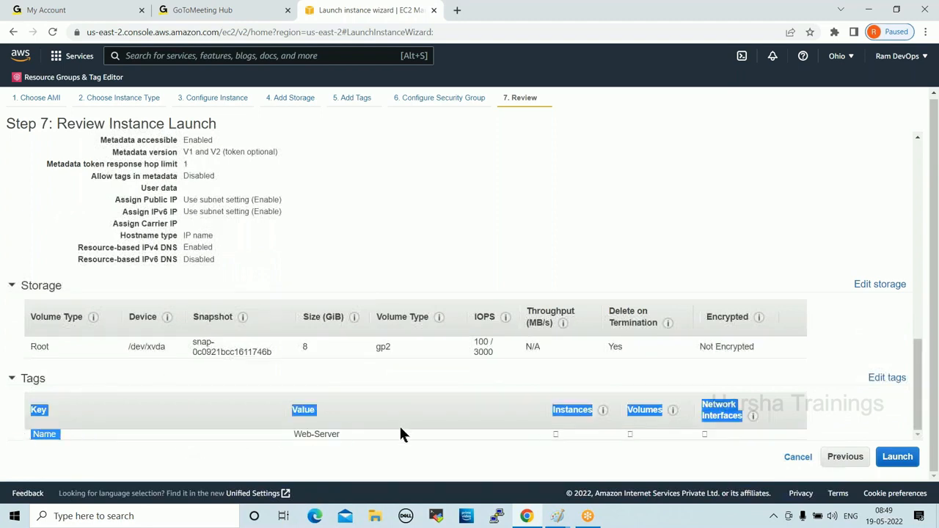
scroll(401, 425, "up", 10)
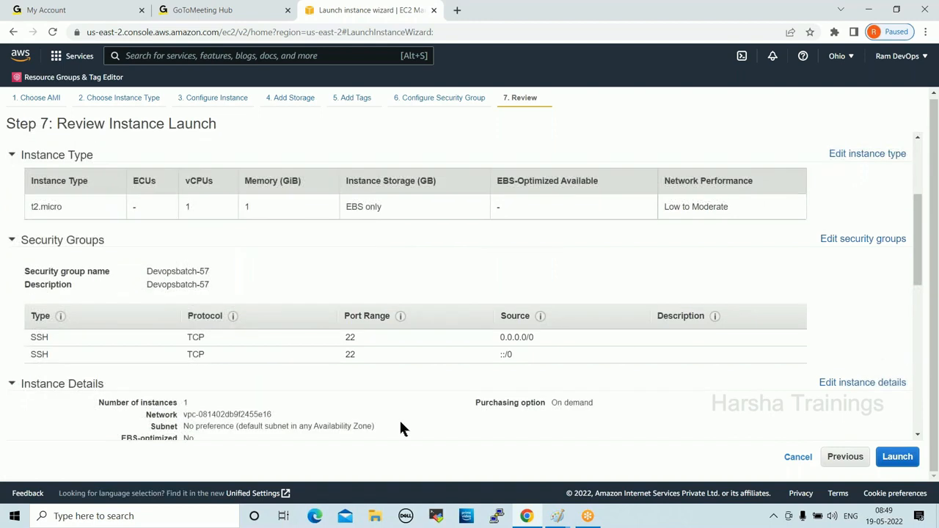
scroll(400, 428, "up", 3)
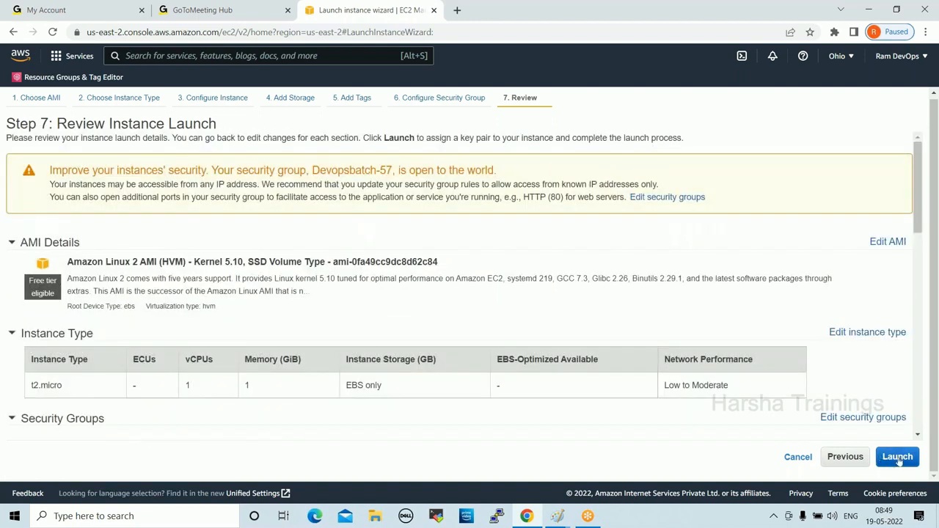
Step: Proceed to launch, create a new RSA key pair named Devopsbatch-57, and download its private key file
left_click(897, 457)
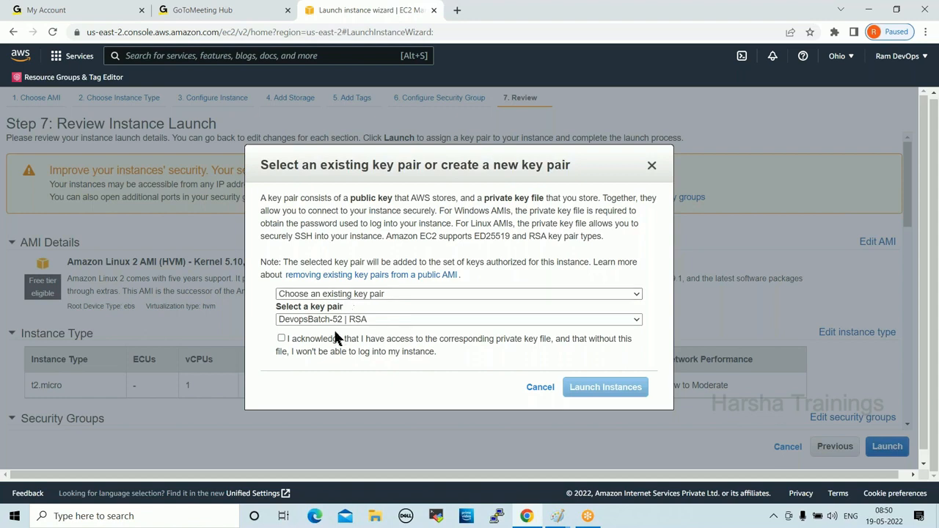
left_click(393, 293)
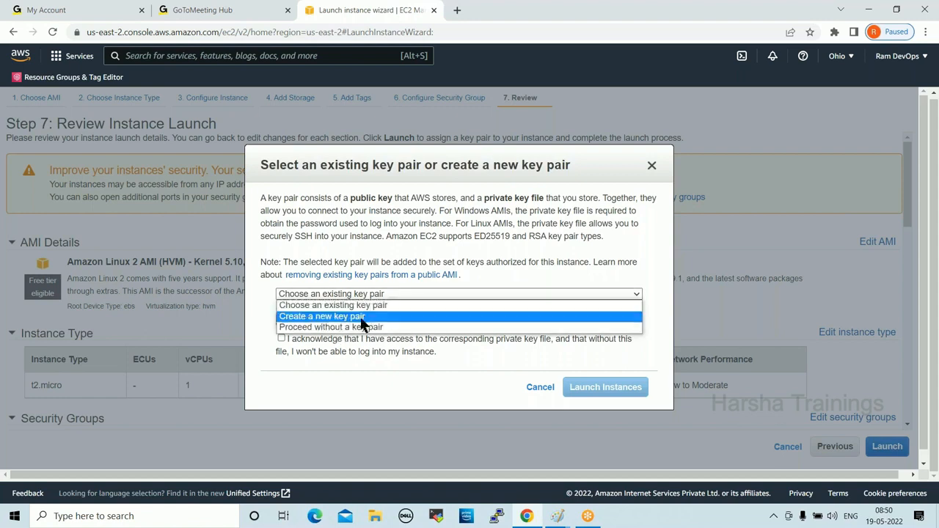
left_click(321, 316)
left_click(300, 346)
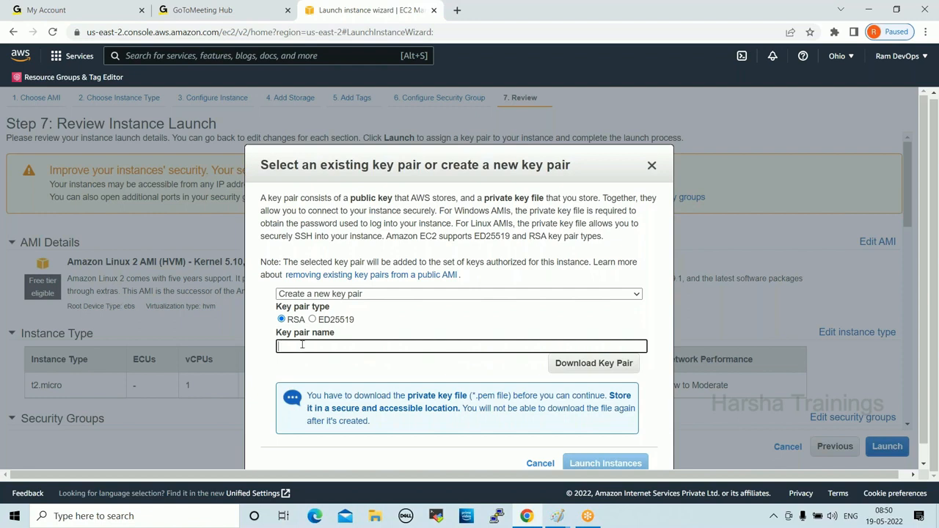
key("ctrl+v")
left_click(571, 370)
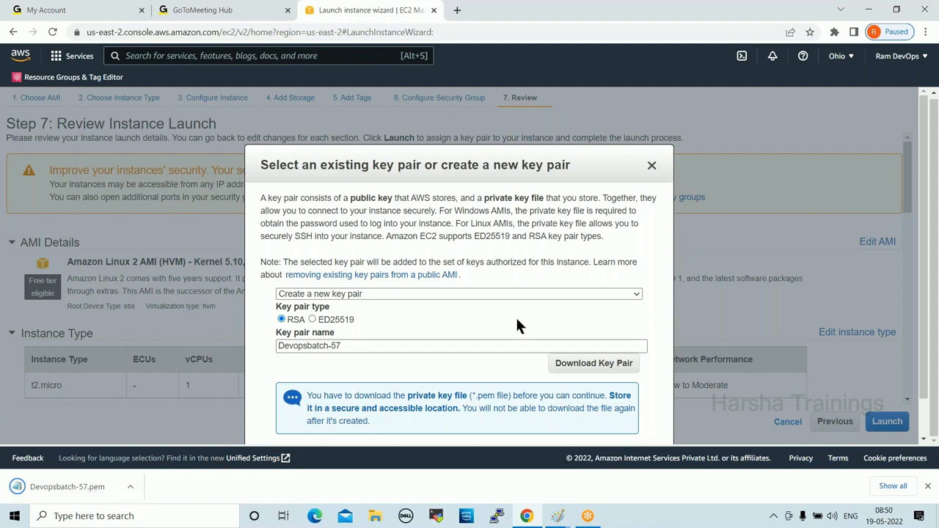
Step: Launch the instance with the new Devopsbatch-57 key pair
scroll(517, 321, "down", 1)
scroll(516, 326, "down", 1)
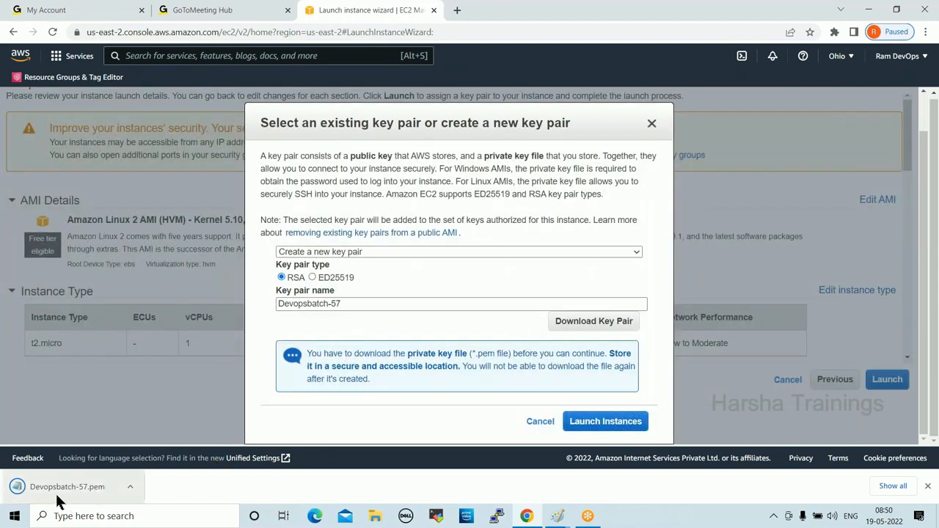
left_click(600, 424)
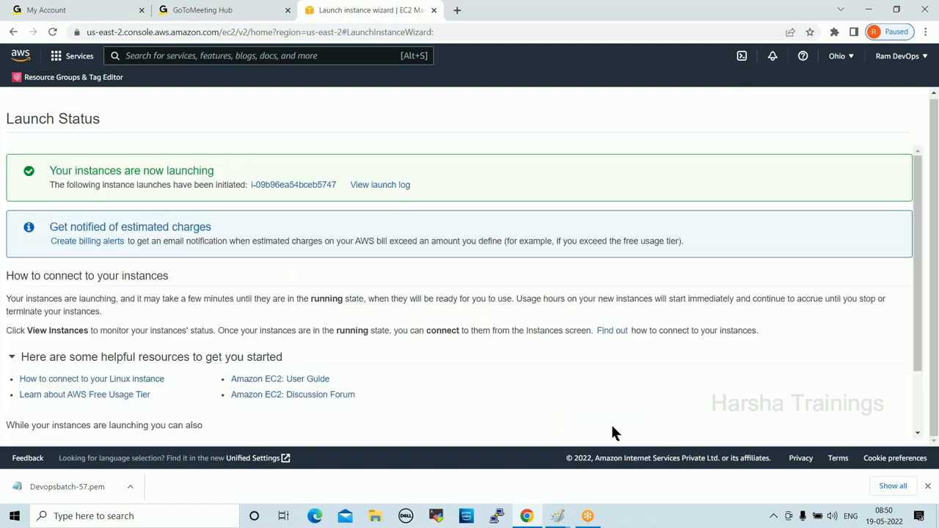
Step: Open the launched instance in the instances list and examine its state and the selected region
left_click(314, 186)
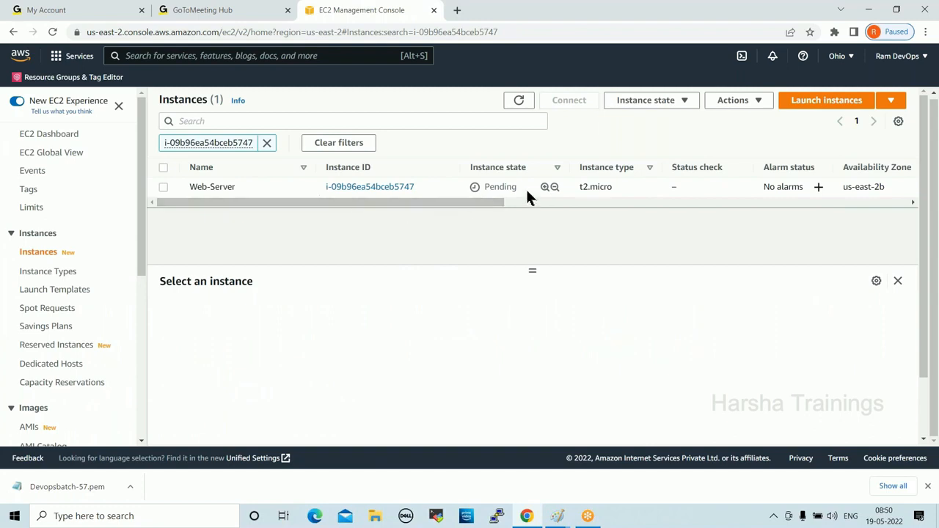
left_click_drag(506, 185, 475, 183)
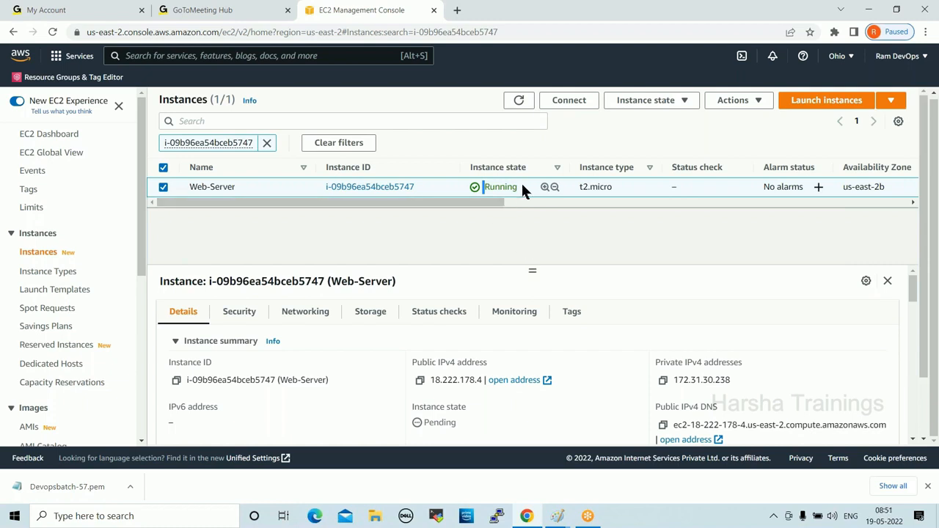
left_click_drag(518, 187, 482, 187)
left_click(519, 232)
left_click(837, 57)
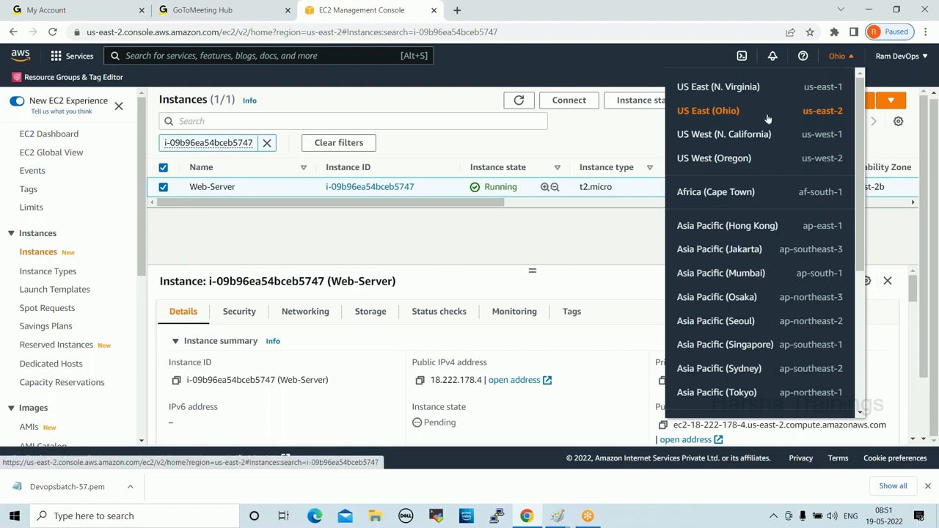
left_click(567, 221)
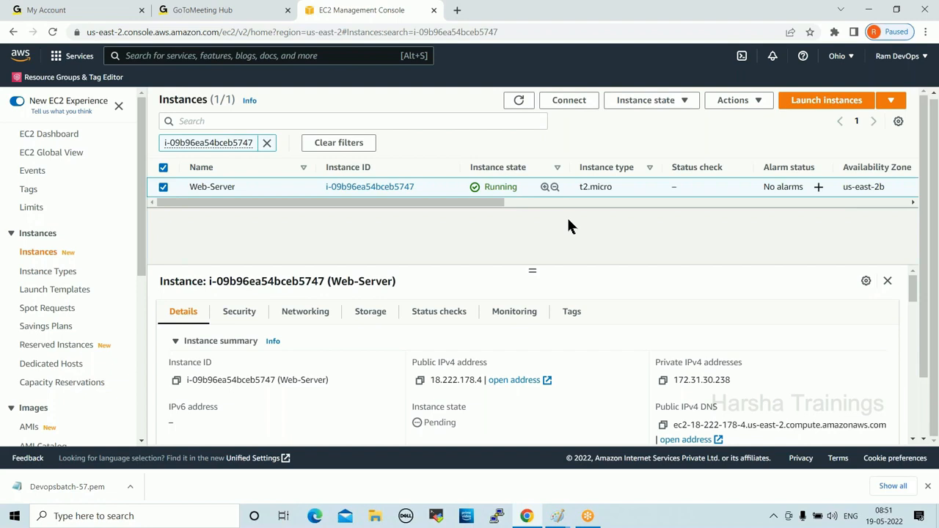
Step: Open the downloaded Devopsbatch-57.pem in Notepad, examine the whole private key, and minimize the file
left_click(73, 488)
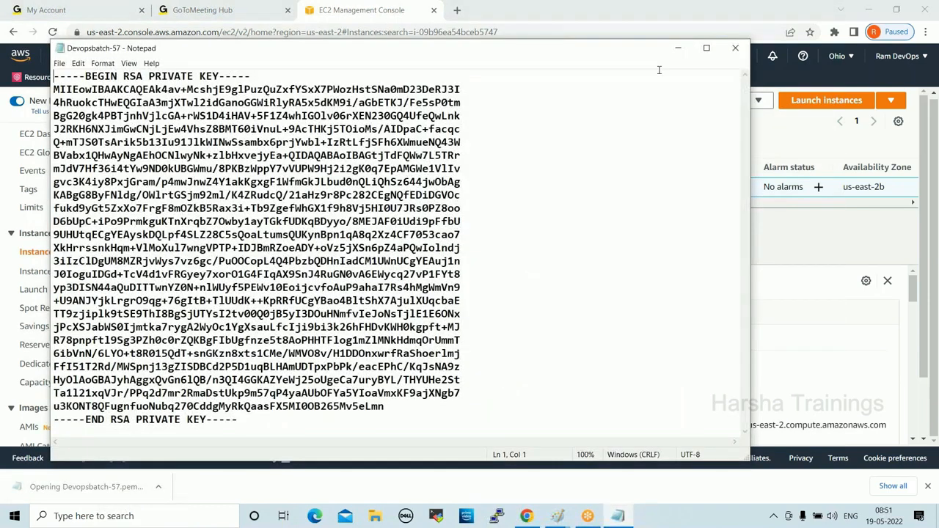
left_click(707, 48)
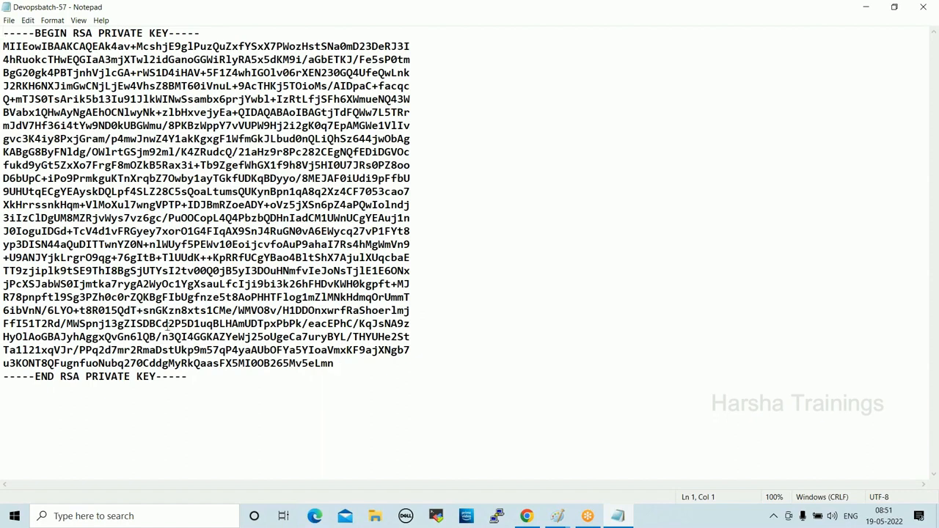
left_click_drag(4, 33, 240, 376)
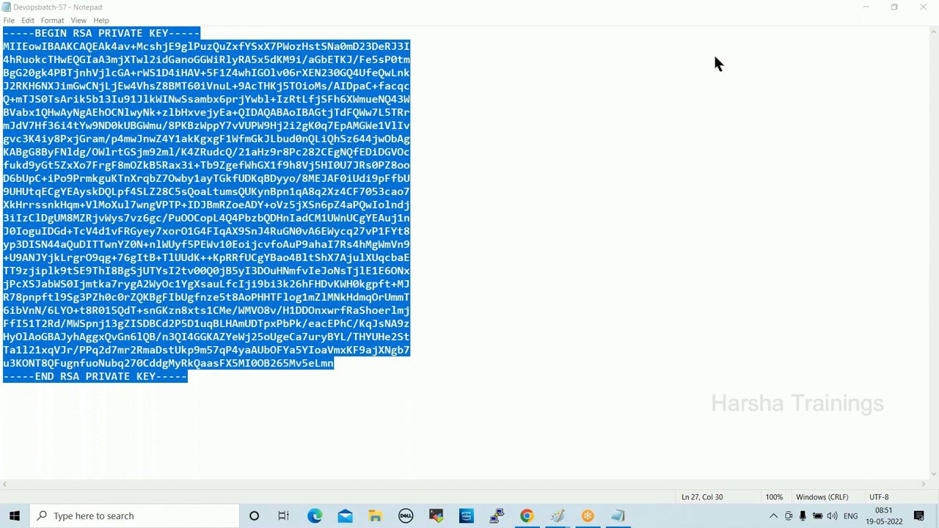
left_click(866, 7)
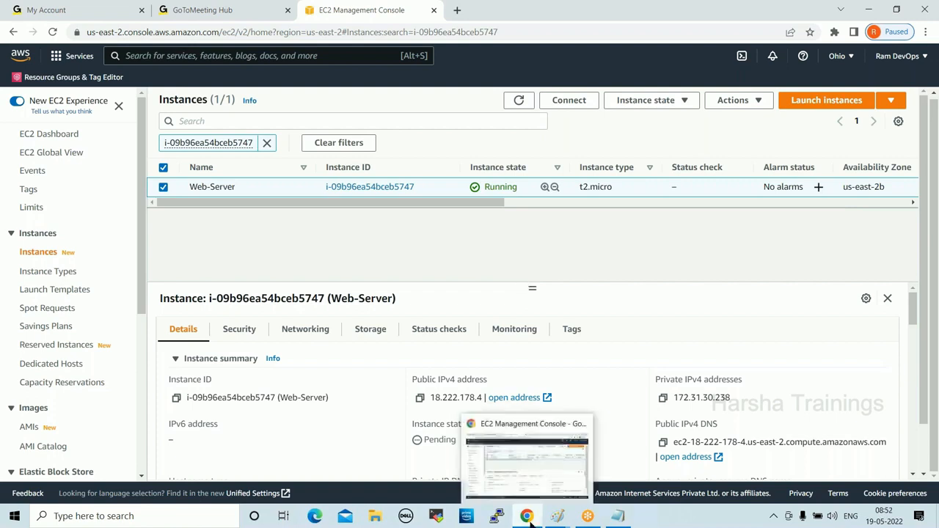
Step: Start another instance launch with the Amazon Linux 2 Kernel 5.10 AMI and keep the default settings through to the review
left_click(820, 101)
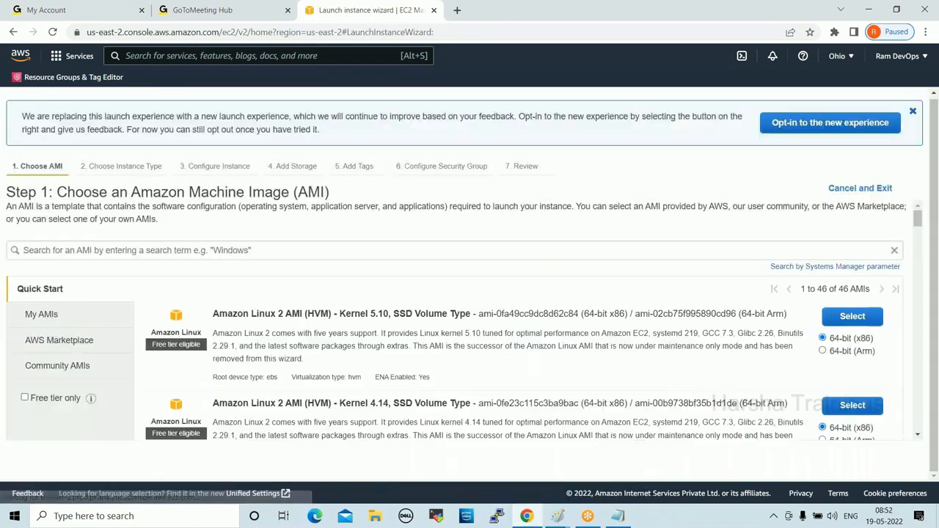
left_click(853, 321)
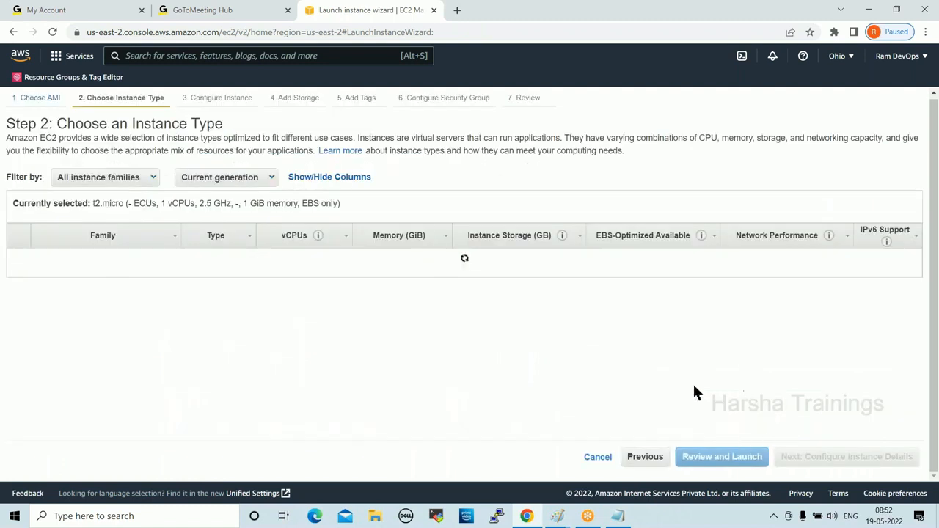
left_click(838, 458)
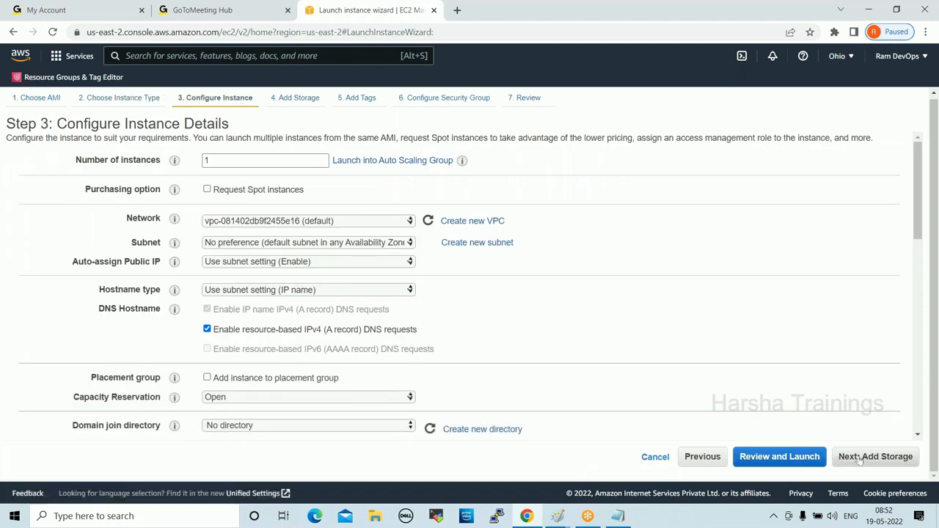
left_click(836, 458)
left_click(873, 459)
left_click(876, 459)
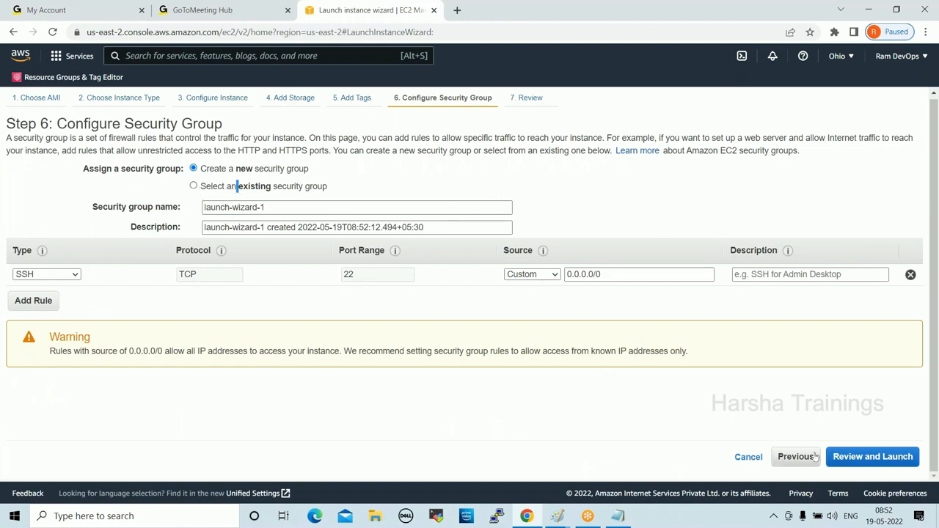
left_click(855, 461)
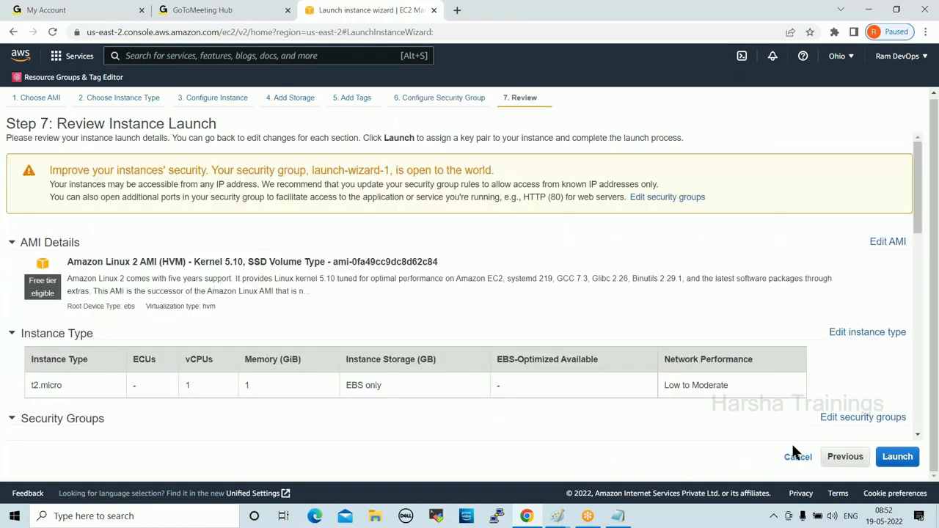
Step: Try creating a new key pair named Devopsbatch-57 for the second launch, and cancel the key pair dialog
left_click(894, 457)
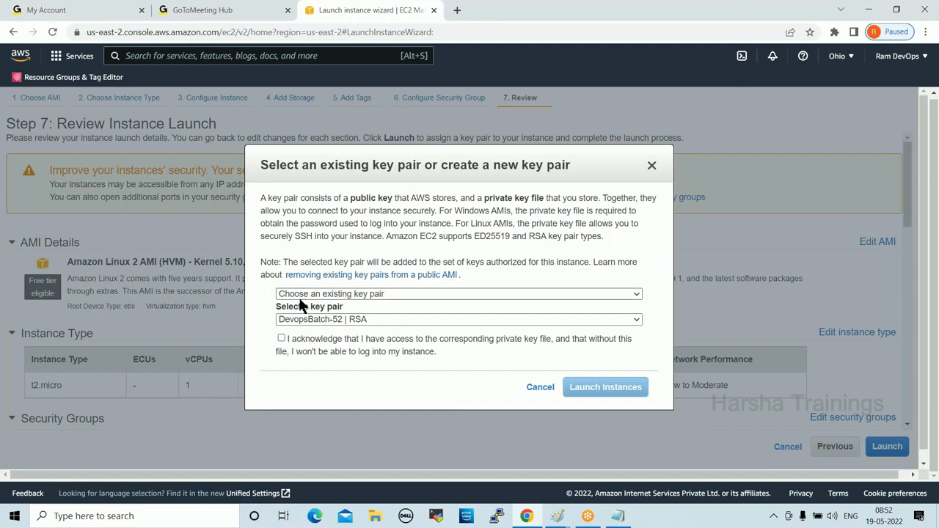
left_click(333, 295)
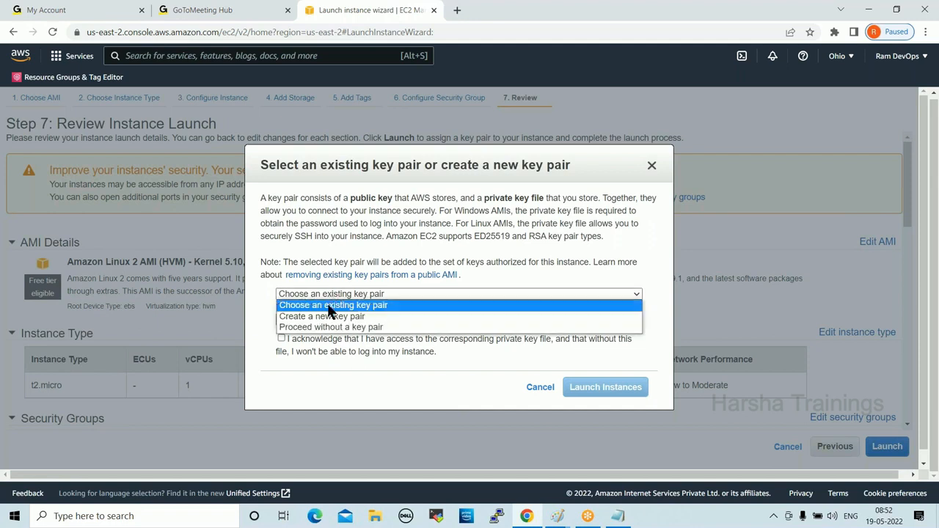
left_click(334, 317)
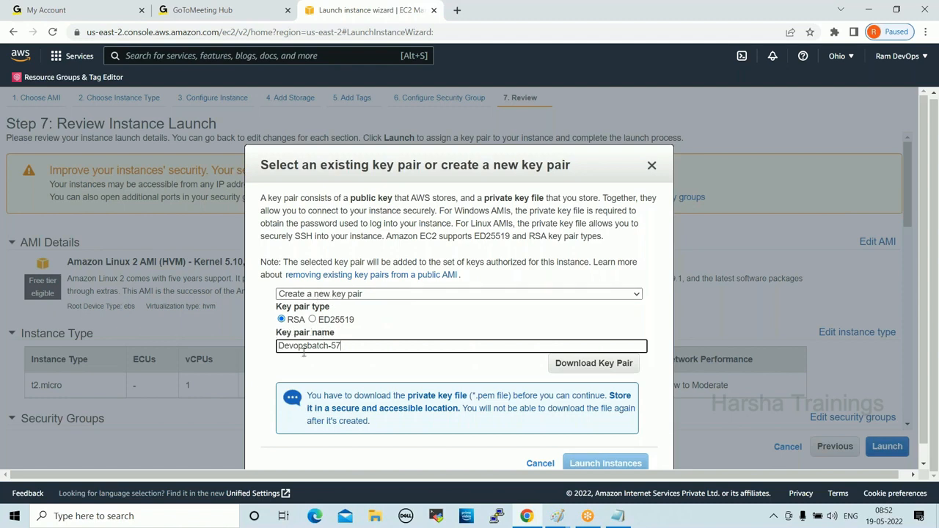
left_click_drag(345, 346, 267, 340)
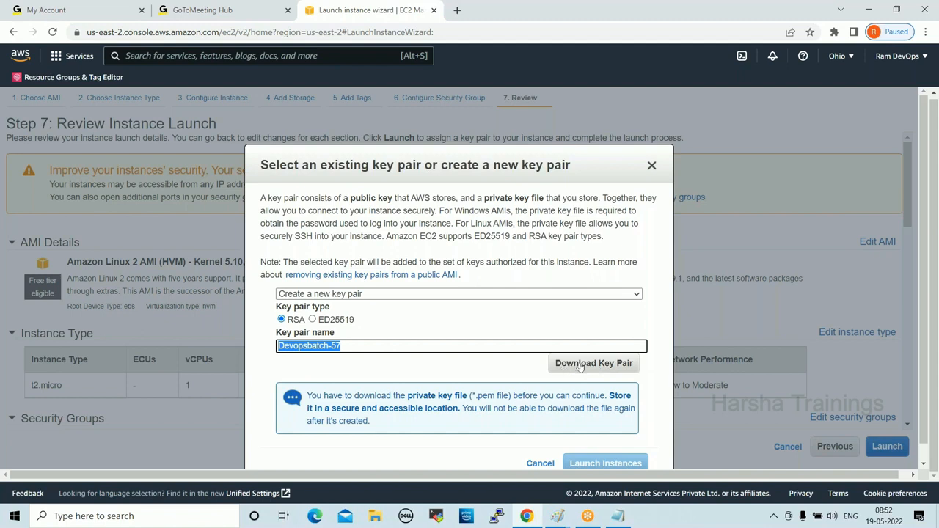
left_click(540, 463)
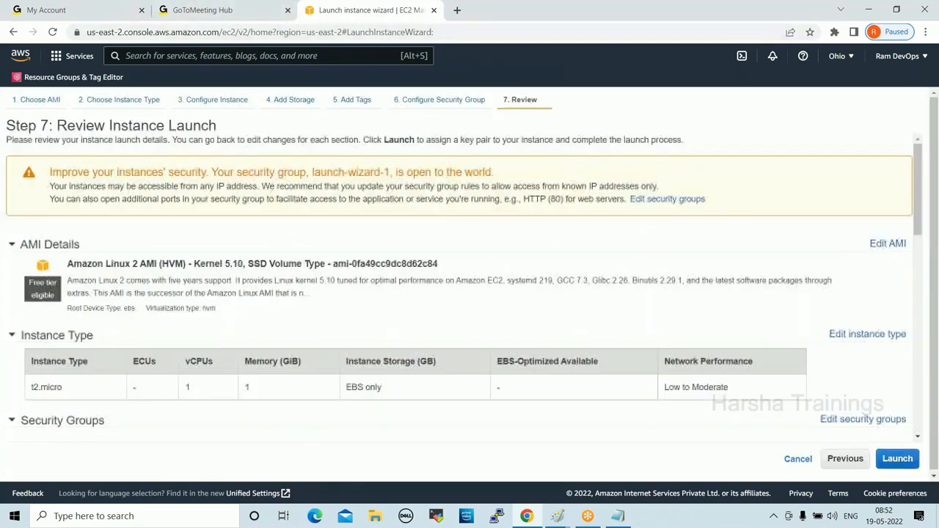
Step: Leave the launch wizard for the EC2 dashboard and list the running instances
left_click(78, 56)
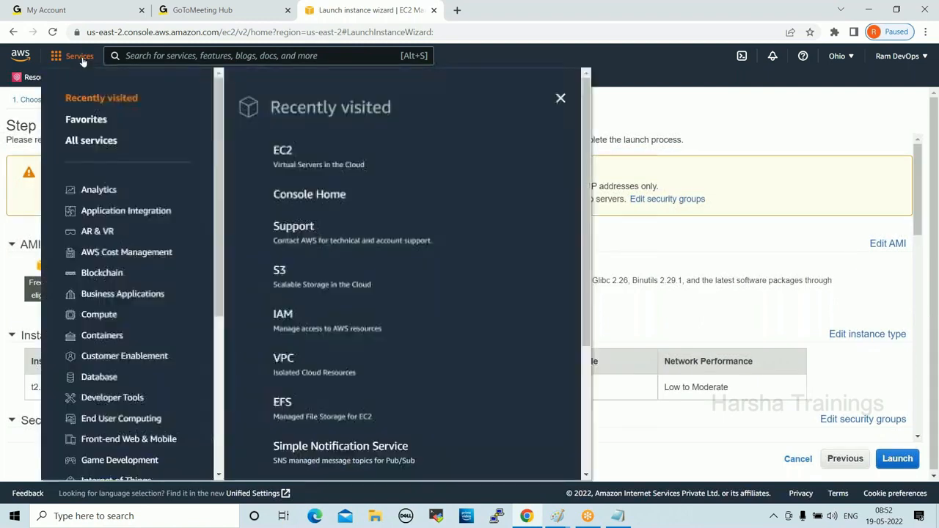
left_click(280, 152)
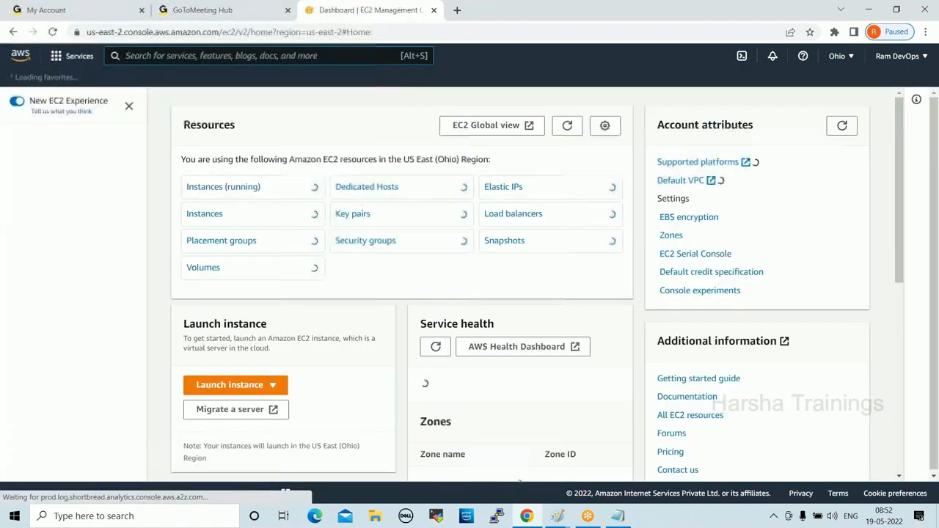
left_click(230, 188)
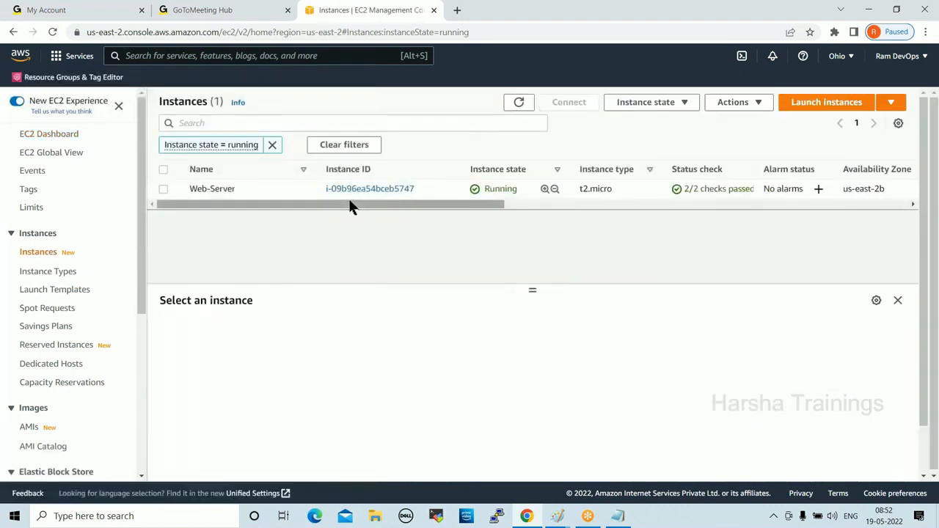
Step: Switch to Notepad, examine the Devopsbatch-57 private key file again, and close it
left_click(619, 518)
left_click(595, 295)
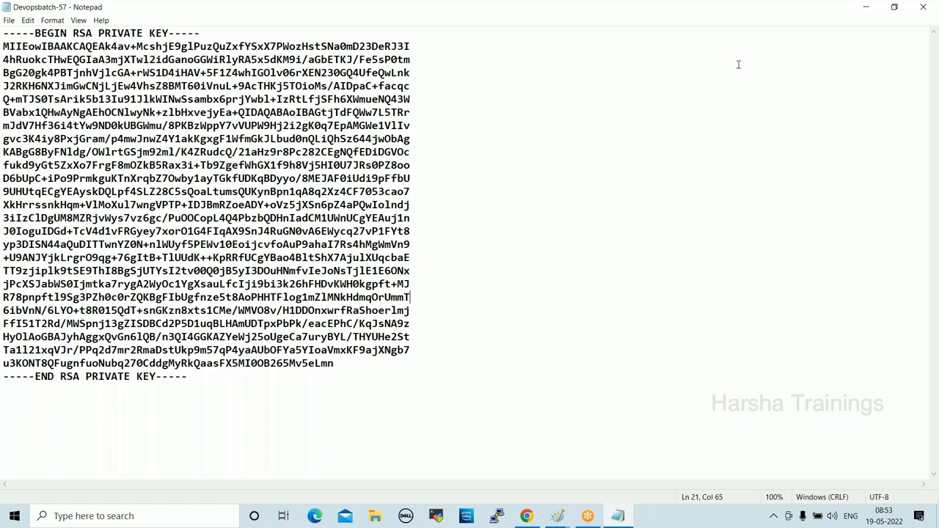
left_click(926, 8)
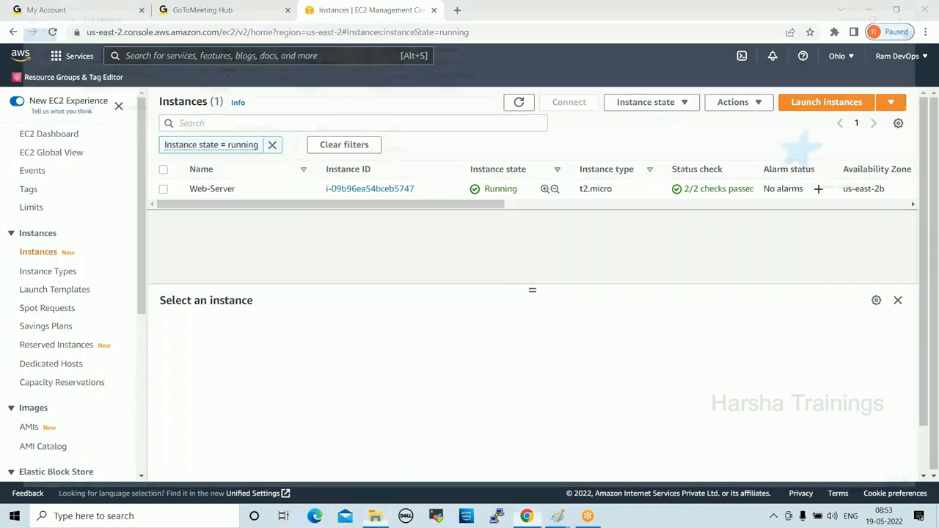
Step: Open the Downloads folder in File Explorer to check the Devopsbatch-57 key file, and return to the EC2 instances list in Chrome
key("super+e")
double_click(54, 170)
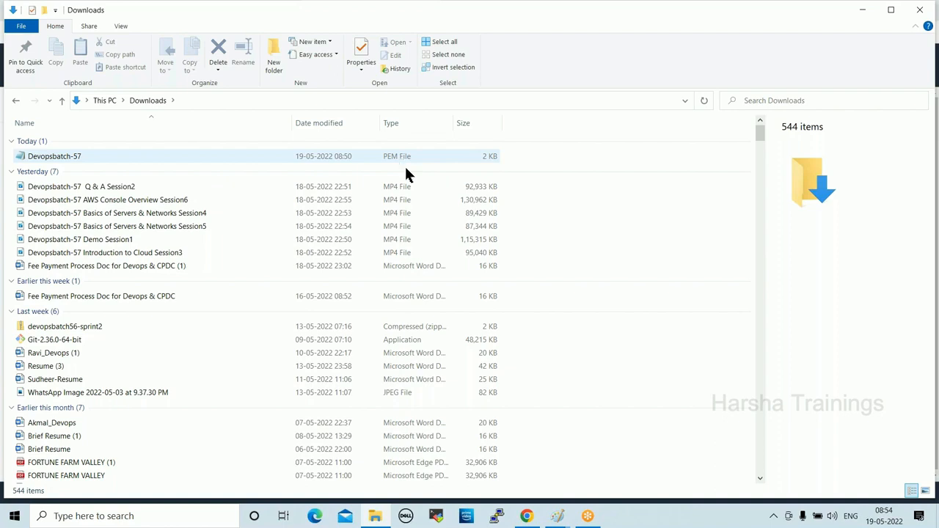
left_click(527, 515)
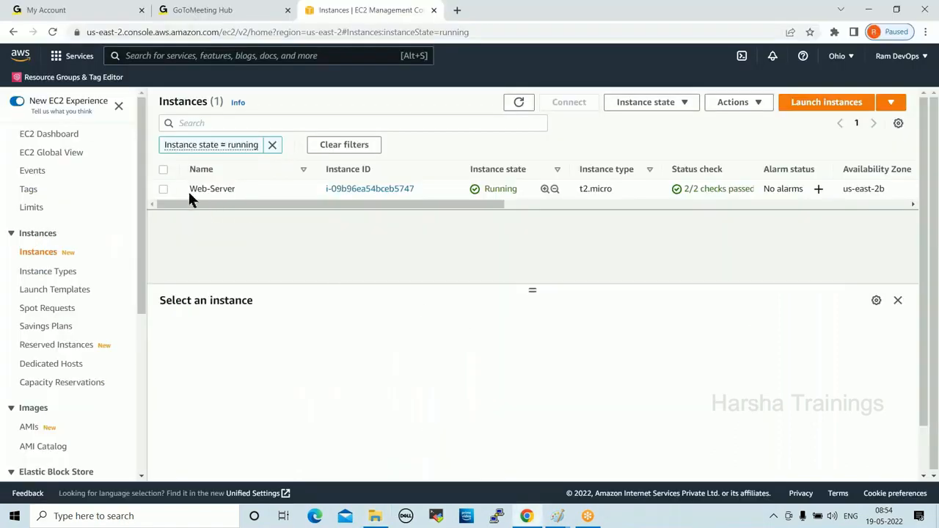
Step: Select the Web-Server instance and terminate it, confirming the termination and dismissing the notification
left_click(162, 189)
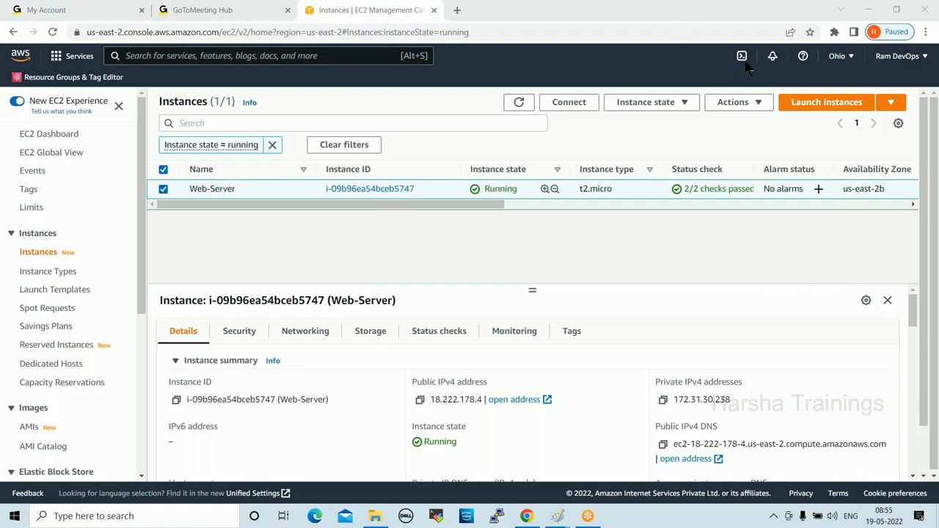
left_click_drag(504, 205, 462, 217)
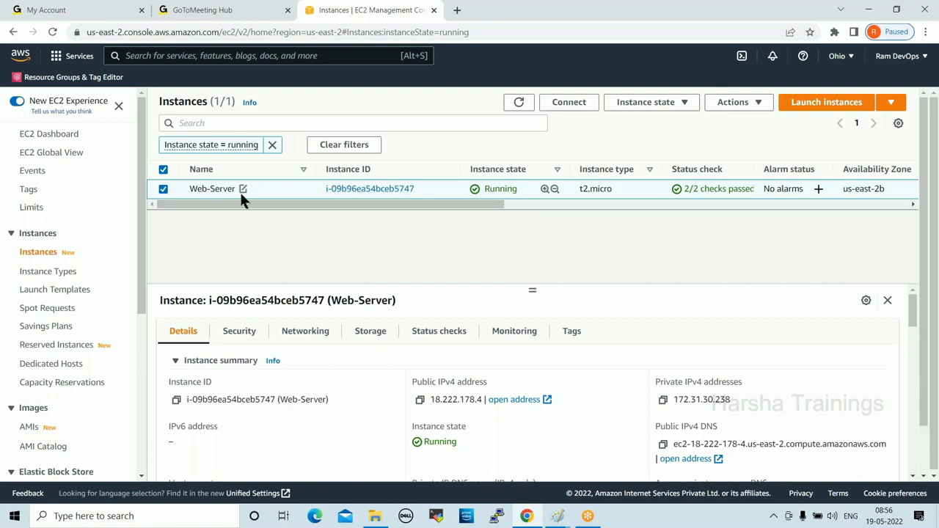
left_click(163, 189)
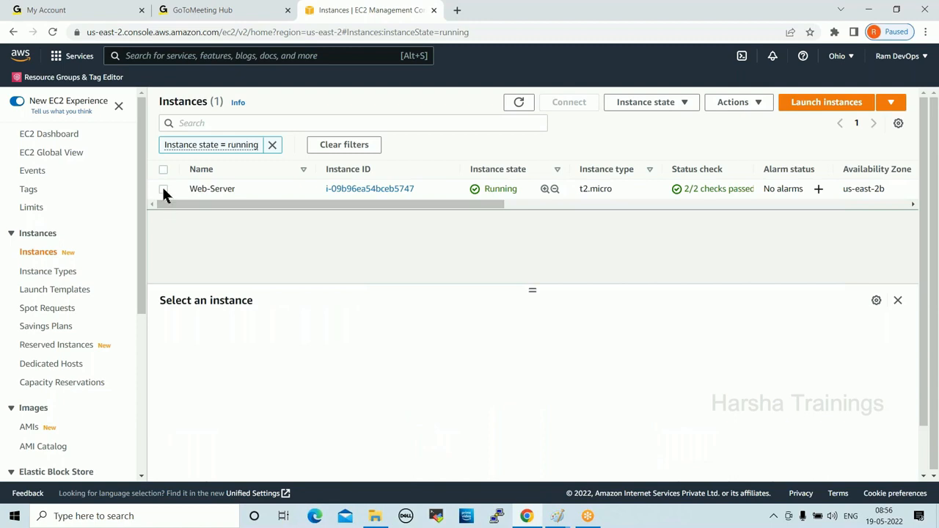
left_click(163, 189)
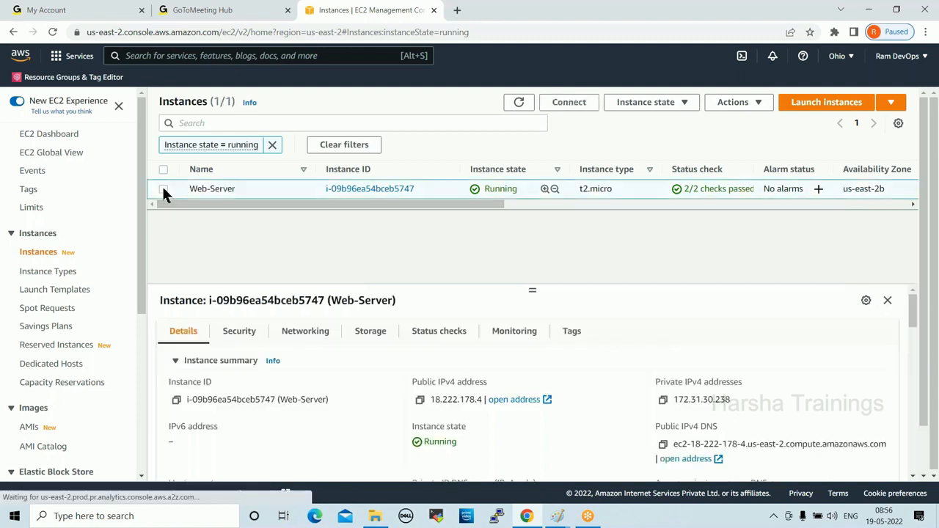
left_click(665, 107)
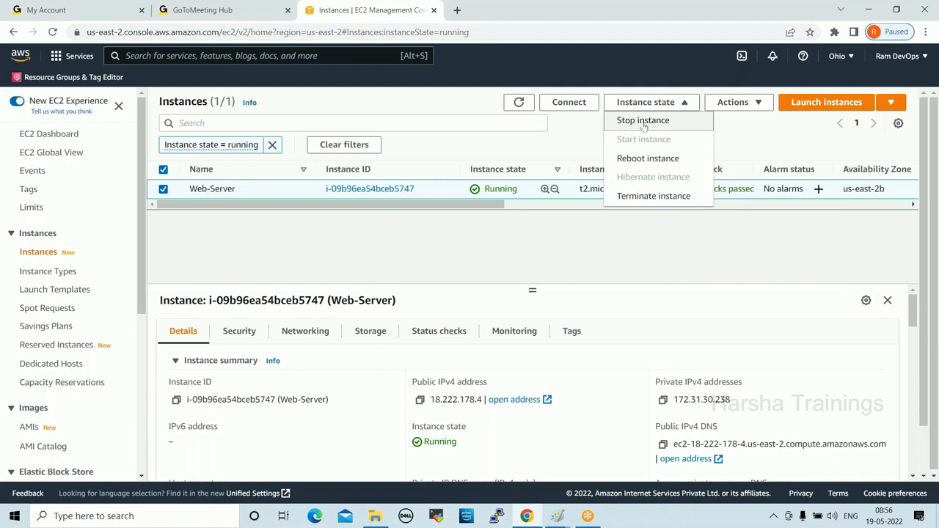
left_click(668, 196)
left_click(672, 384)
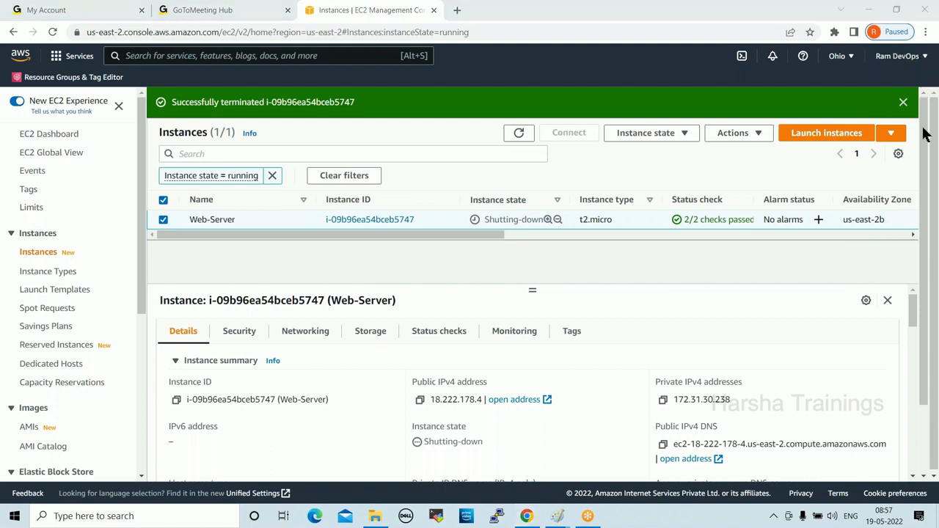
left_click(904, 102)
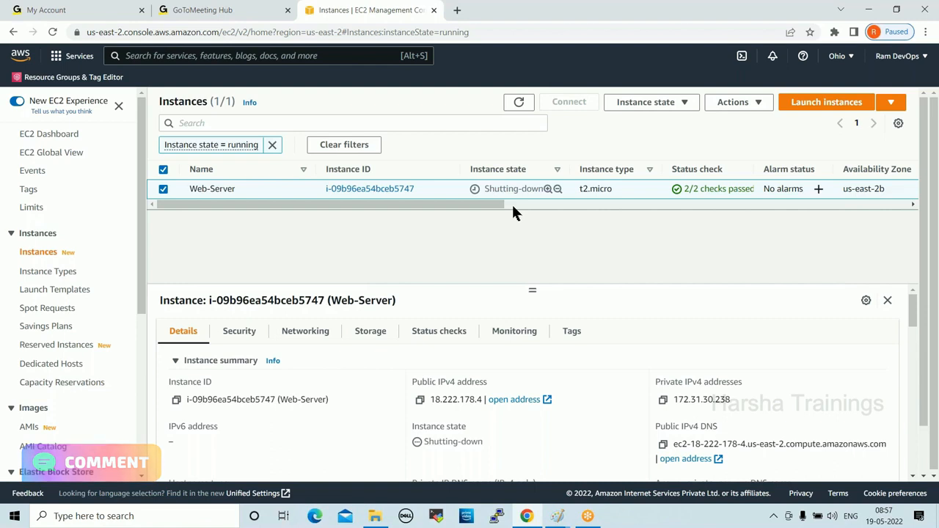
Step: Refresh the instances list without the running-state filter and check the state of the Web-Server instance
left_click(507, 111)
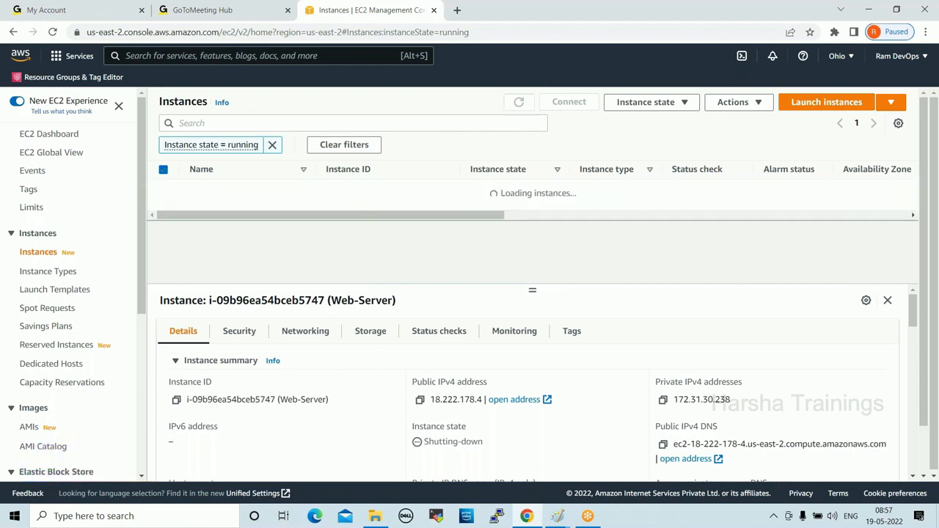
left_click(272, 145)
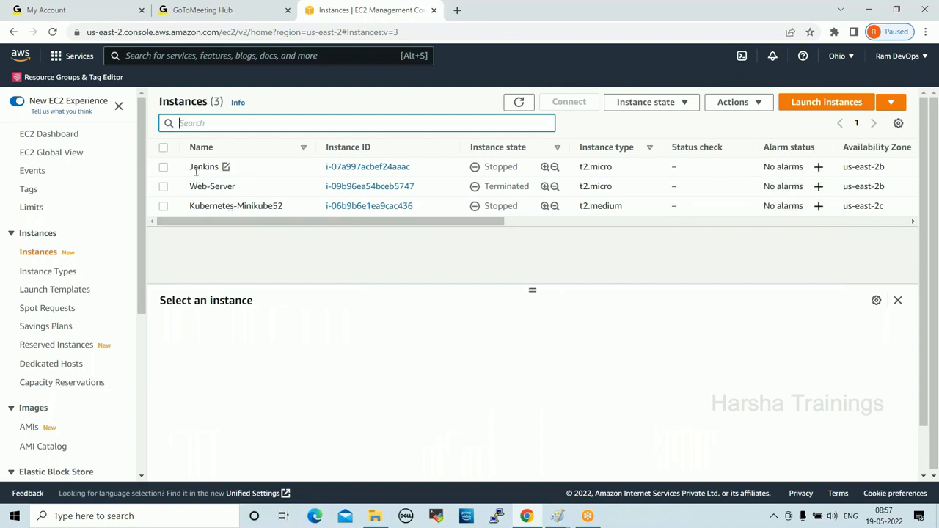
left_click_drag(190, 185, 535, 183)
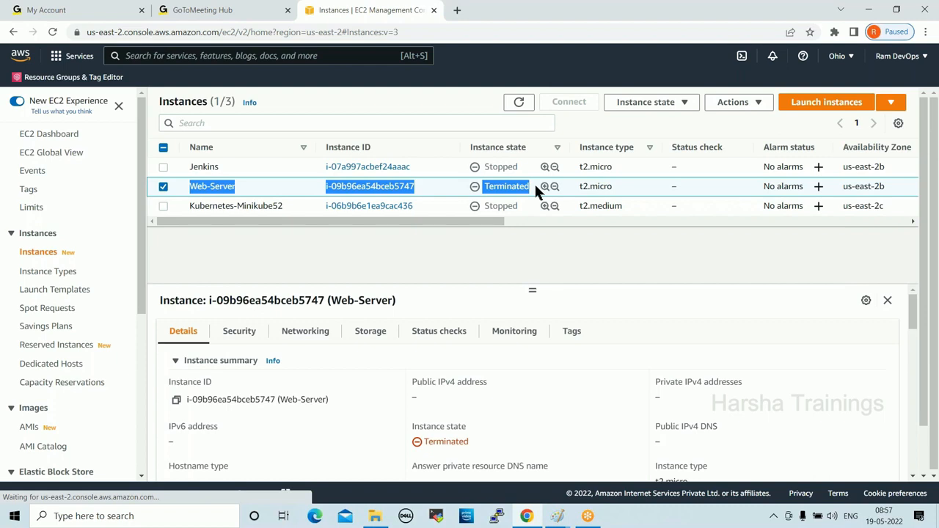